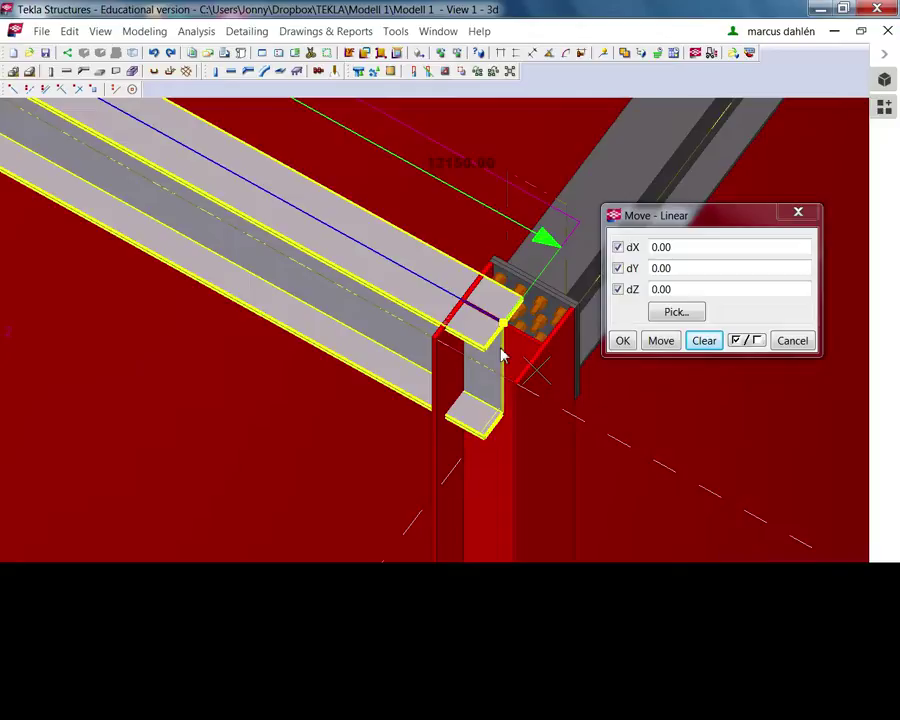
# Close the linear move settings and check the coordinate axis directions at the foot of the corner column.
pyautogui.click(503, 392)
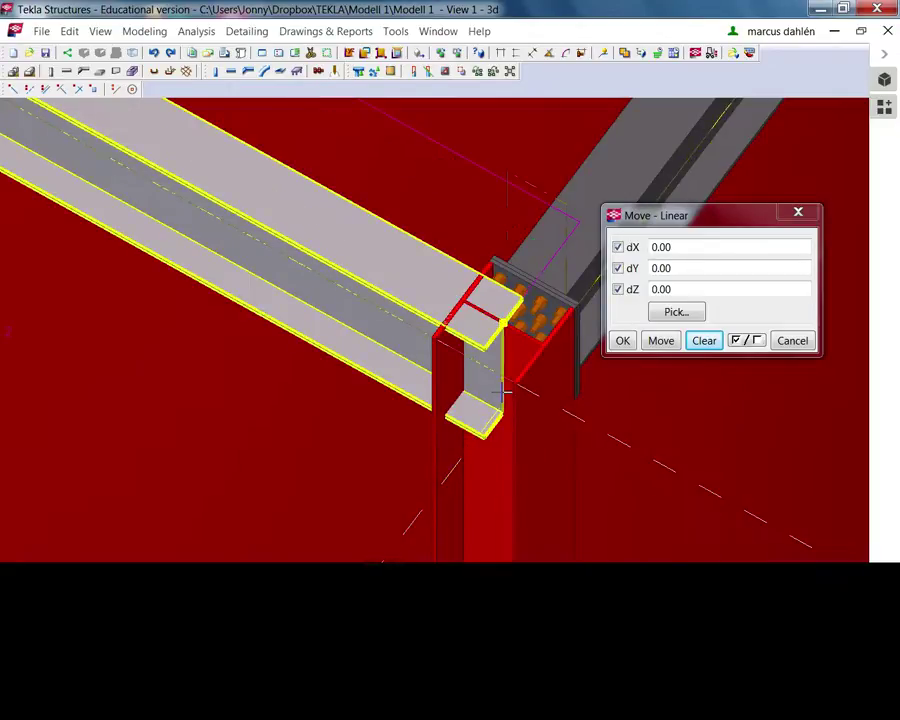
pyautogui.scroll(2, 498, 354)
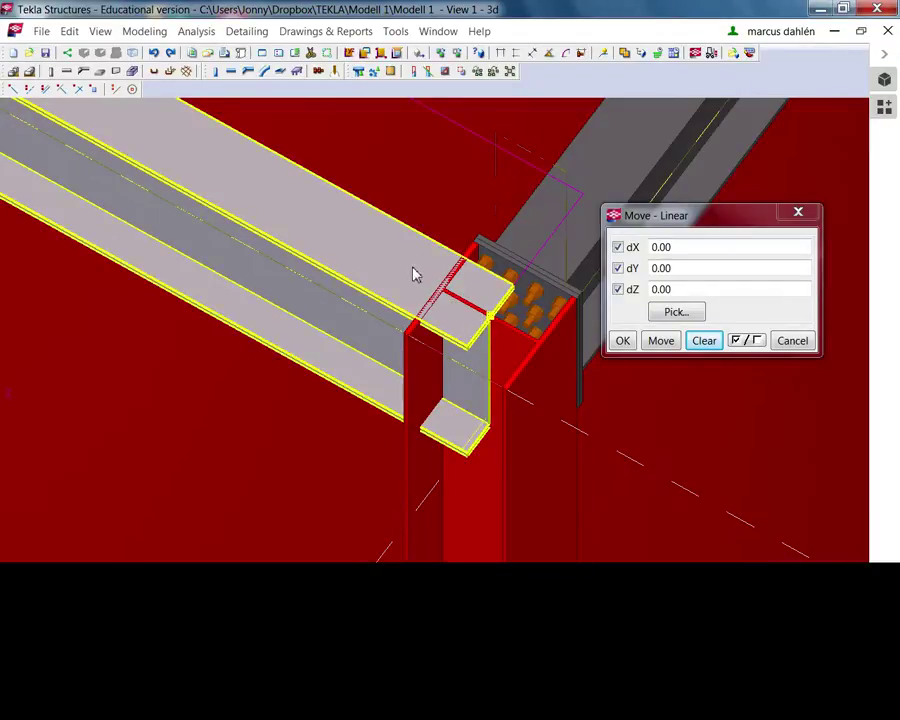
pyautogui.scroll(1, 440, 282)
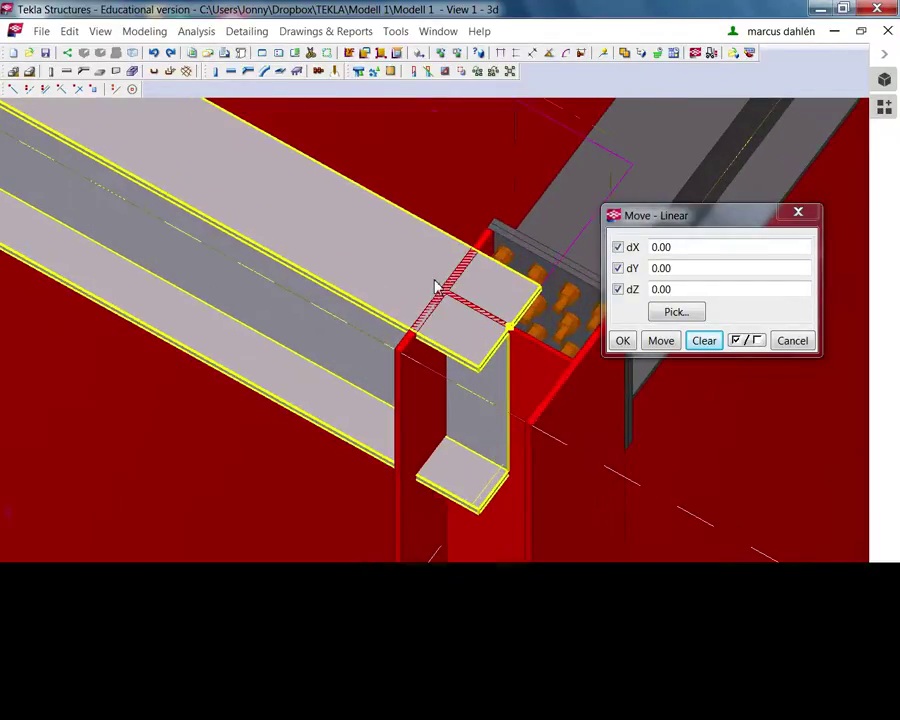
pyautogui.scroll(-4, 438, 285)
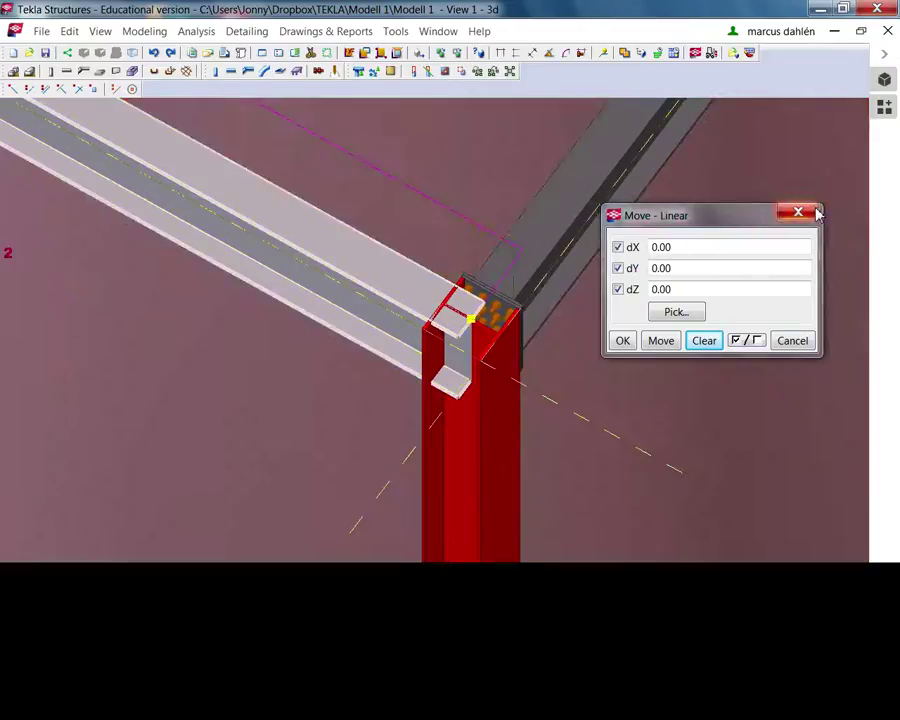
pyautogui.click(812, 214)
pyautogui.scroll(6, 542, 300)
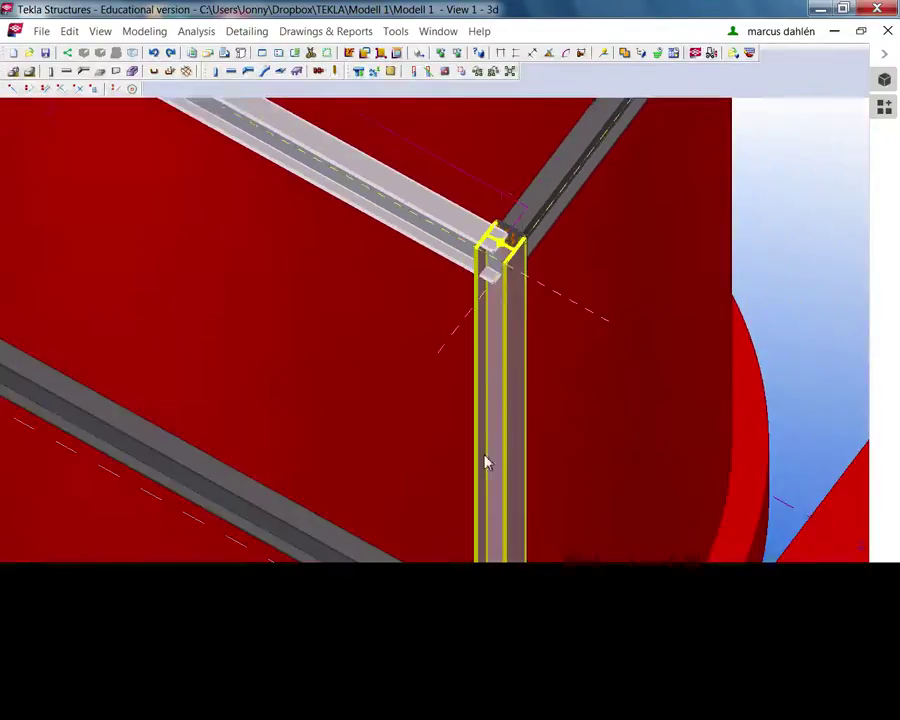
pyautogui.scroll(-5, 476, 323)
pyautogui.scroll(2, 478, 500)
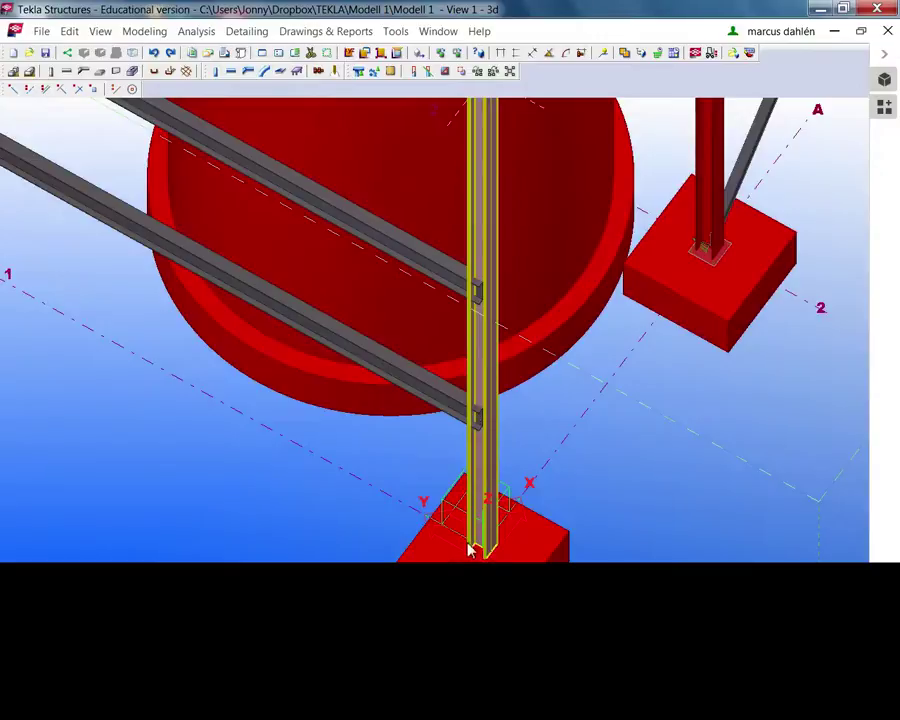
pyautogui.click(346, 486)
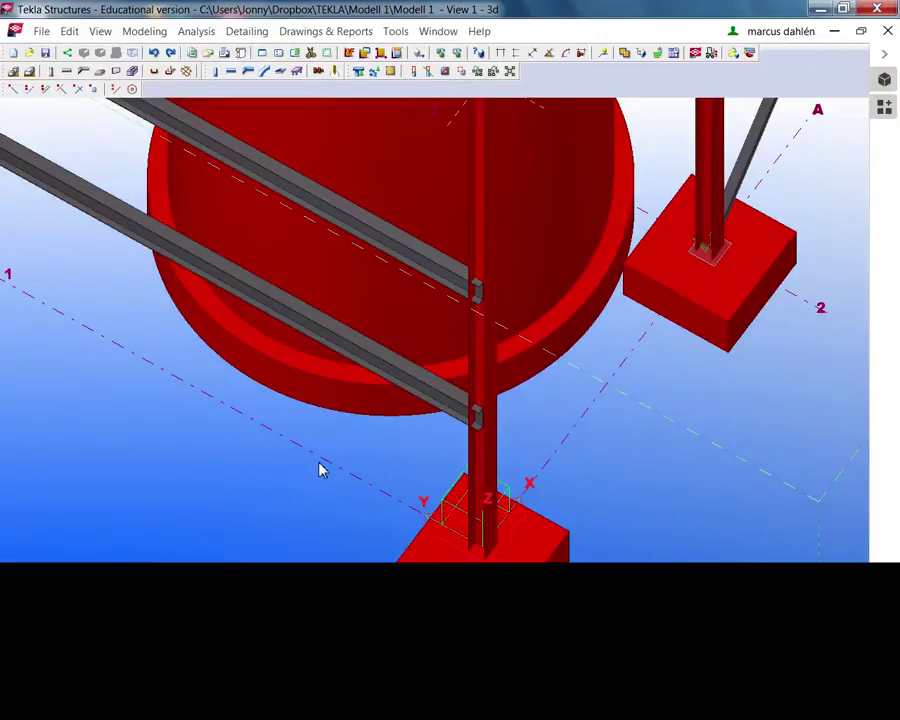
pyautogui.keyDown('ctrl'); pyautogui.moveTo(428, 528); pyautogui.dragTo(433, 480, button='middle'); pyautogui.keyUp('ctrl')
pyautogui.scroll(5, 474, 321)
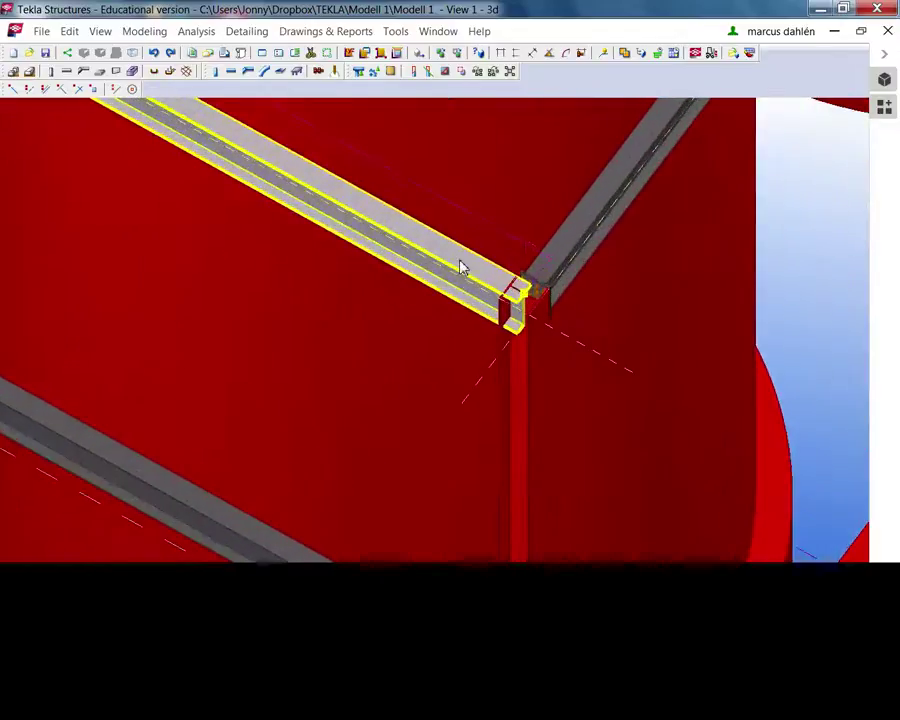
# Move the end point of the IPE500 primary beam at the corner column by 150 mm in Y.
pyautogui.scroll(3, 545, 318)
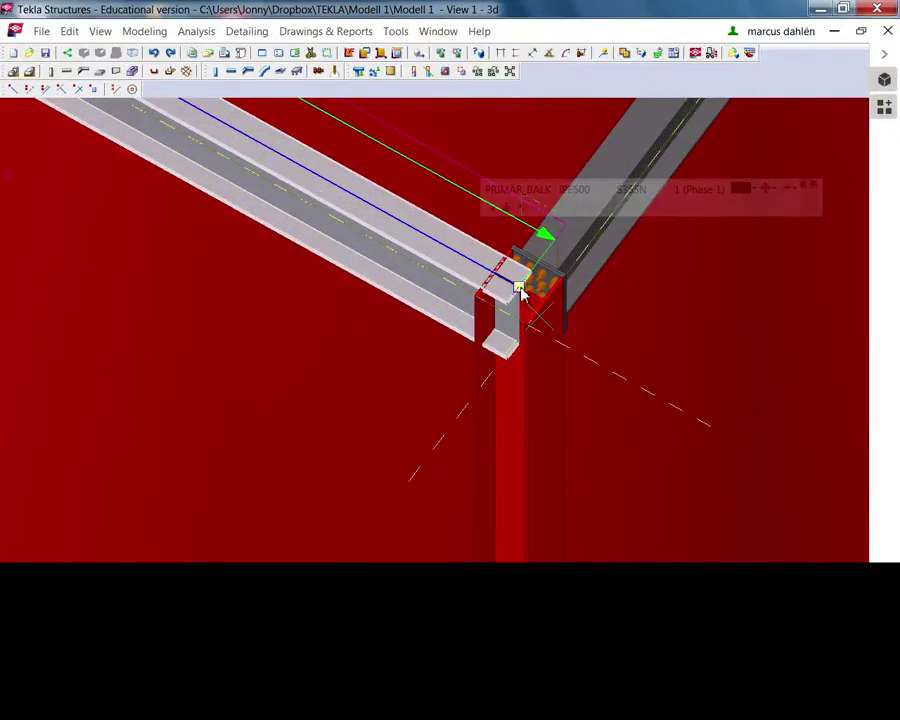
pyautogui.hotkey('ctrl', 'm')
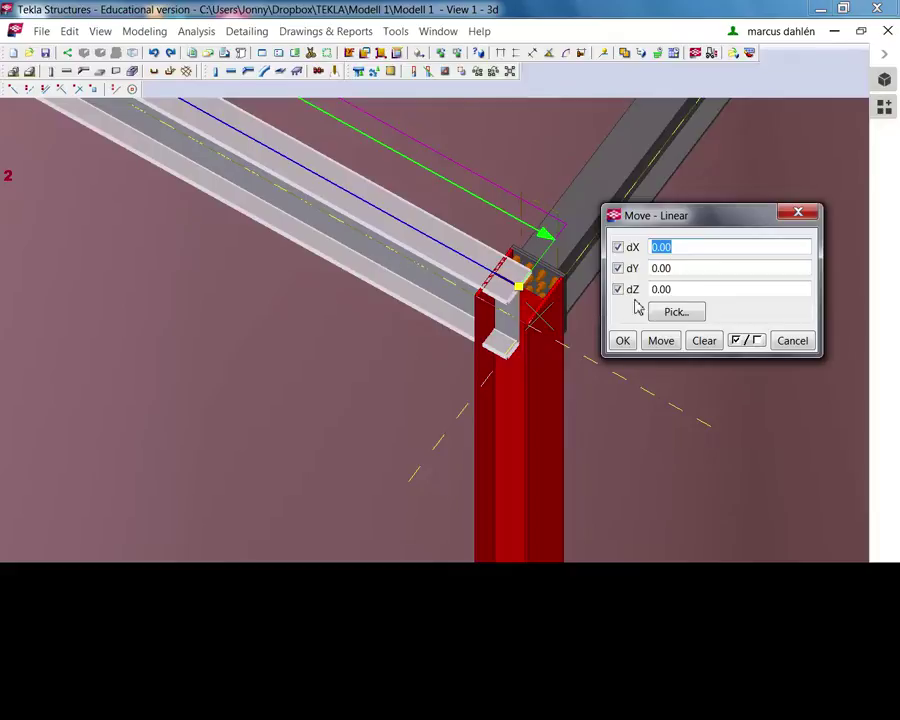
pyautogui.click(709, 264)
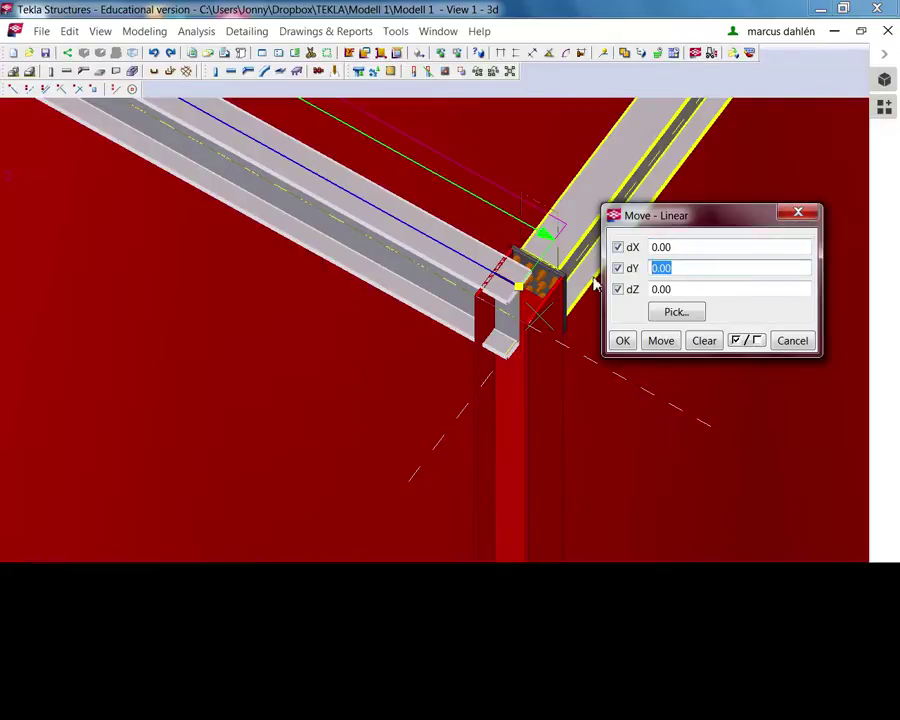
pyautogui.write('14')
pyautogui.click(661, 341)
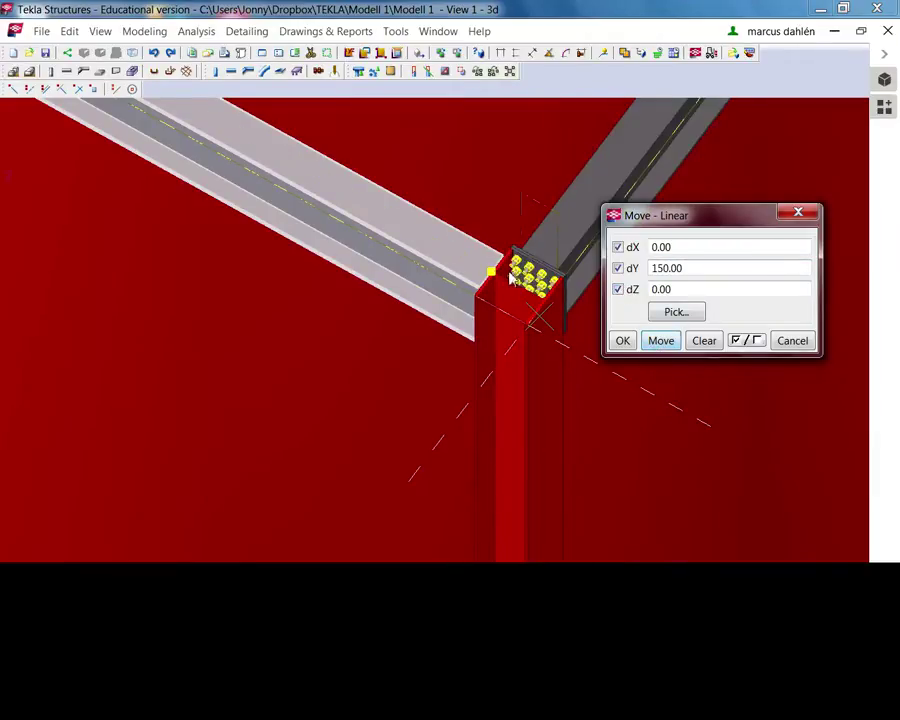
# Move the primary beam's end point a further 50 mm in Y, away from the column flange.
pyautogui.scroll(3, 497, 308)
pyautogui.scroll(2, 485, 312)
pyautogui.scroll(2, 436, 299)
pyautogui.scroll(2, 520, 305)
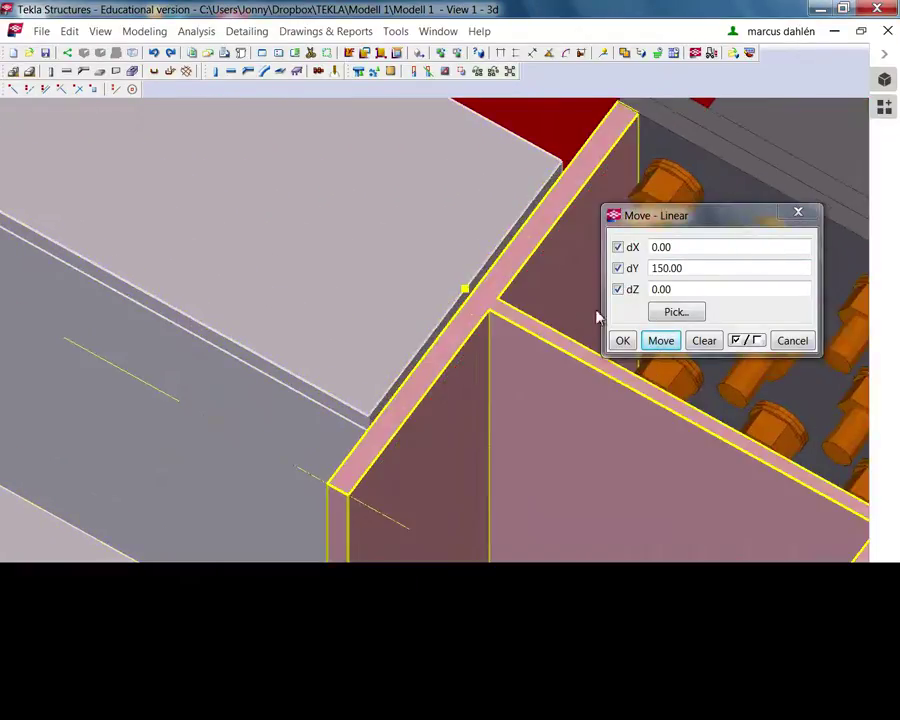
pyautogui.moveTo(664, 270); pyautogui.dragTo(655, 271)
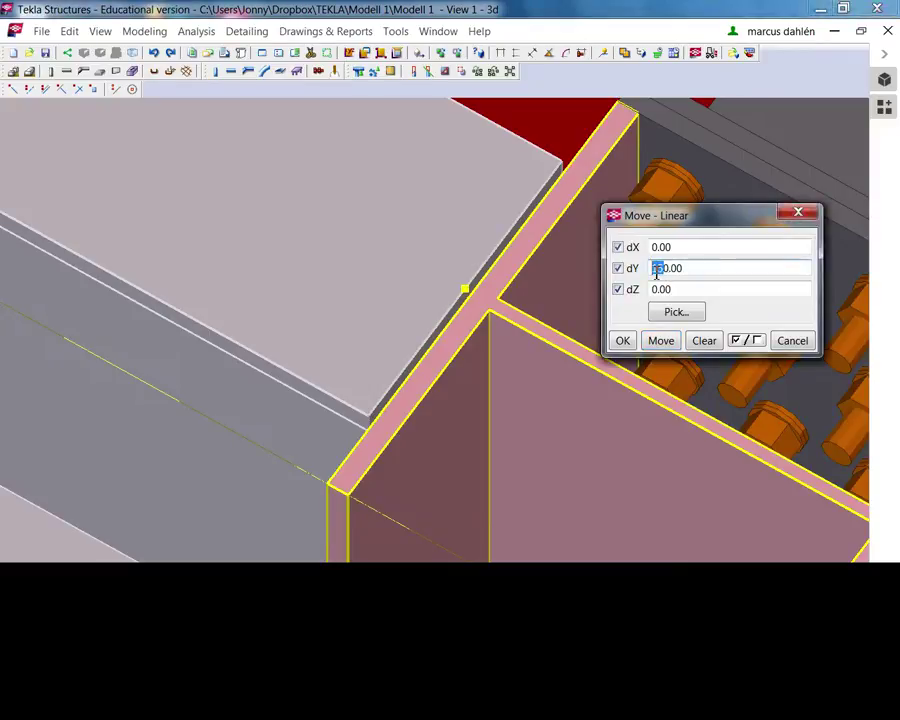
pyautogui.write('5')
pyautogui.click(669, 343)
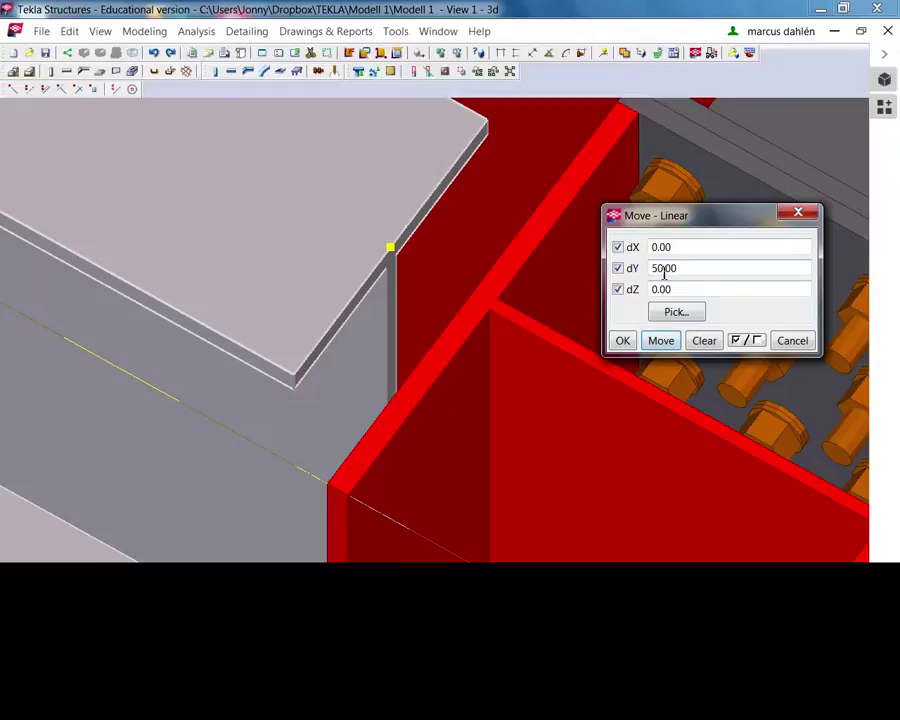
# Move the primary beam's end point by -45 mm in Y and close the move settings with the offsets cleared.
pyautogui.doubleClick(667, 270)
pyautogui.write('-45')
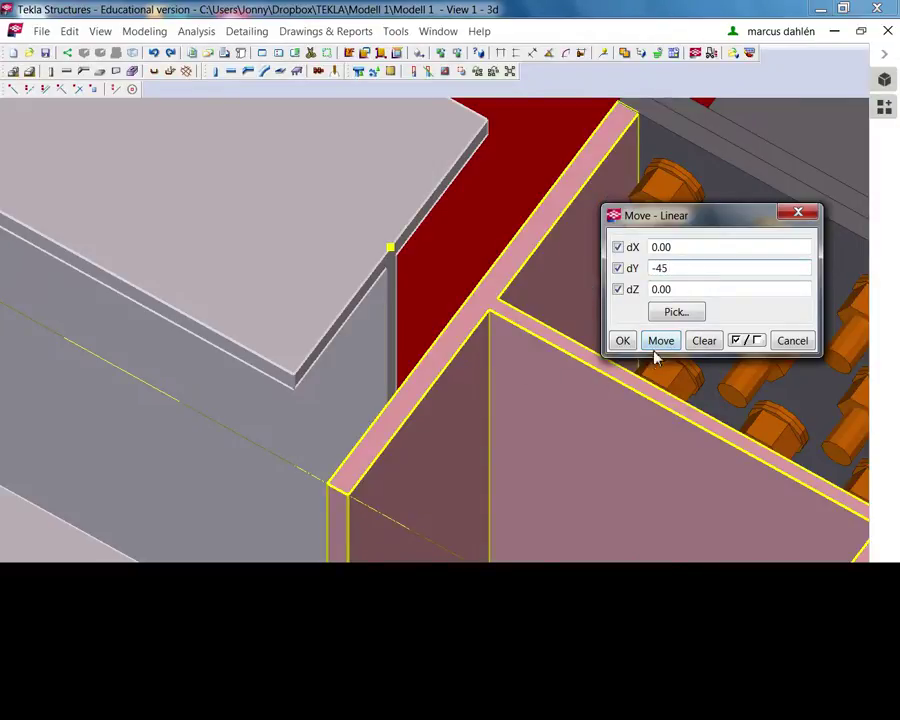
pyautogui.click(662, 342)
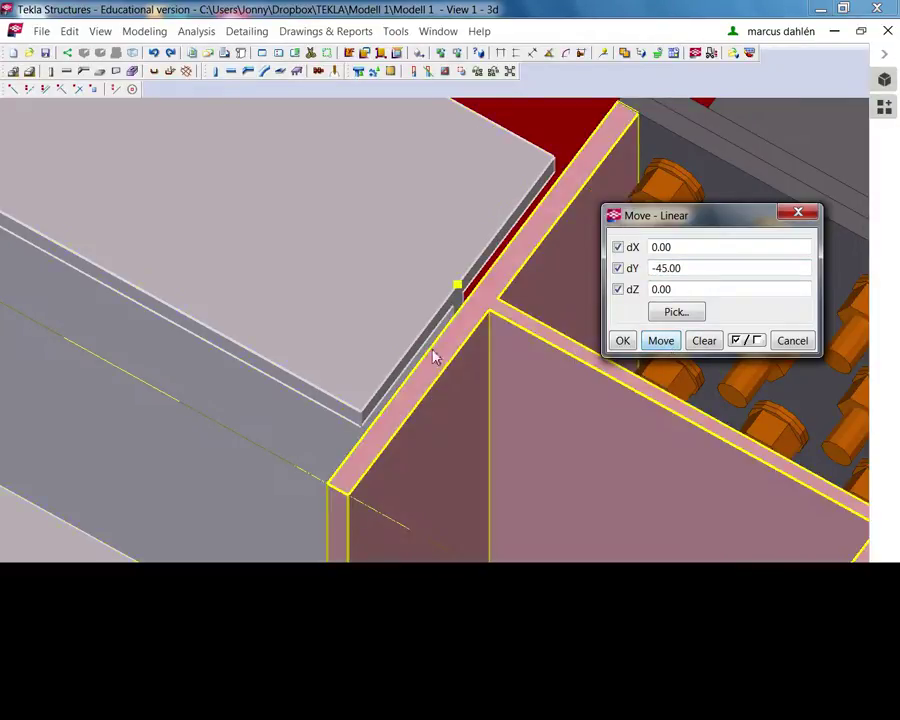
pyautogui.keyDown('ctrl'); pyautogui.moveTo(447, 391); pyautogui.dragTo(571, 398, button='middle'); pyautogui.keyUp('ctrl')
pyautogui.scroll(-2, 403, 383)
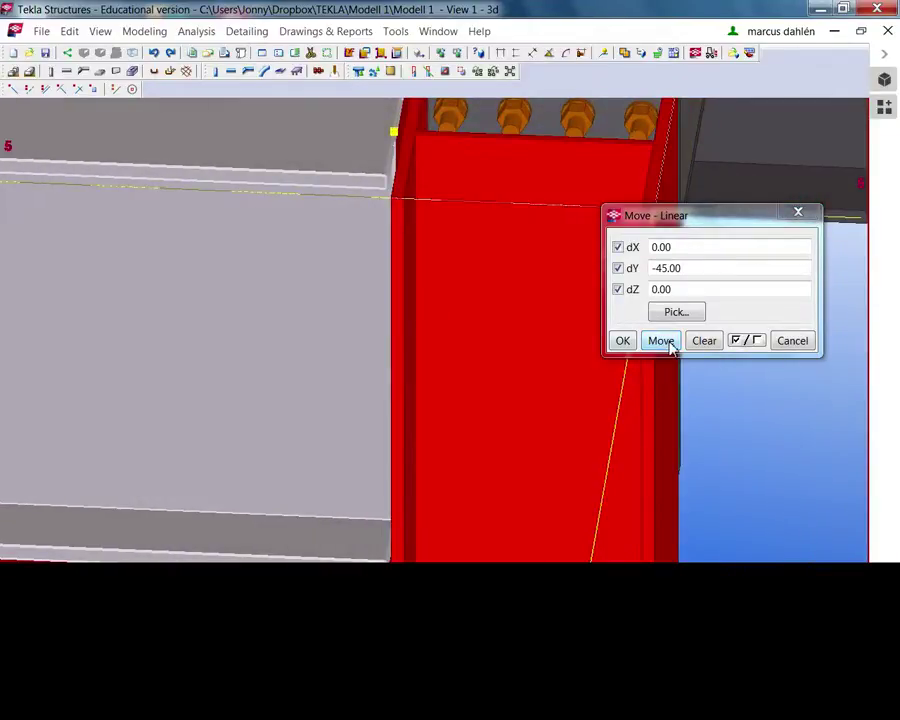
pyautogui.click(664, 341)
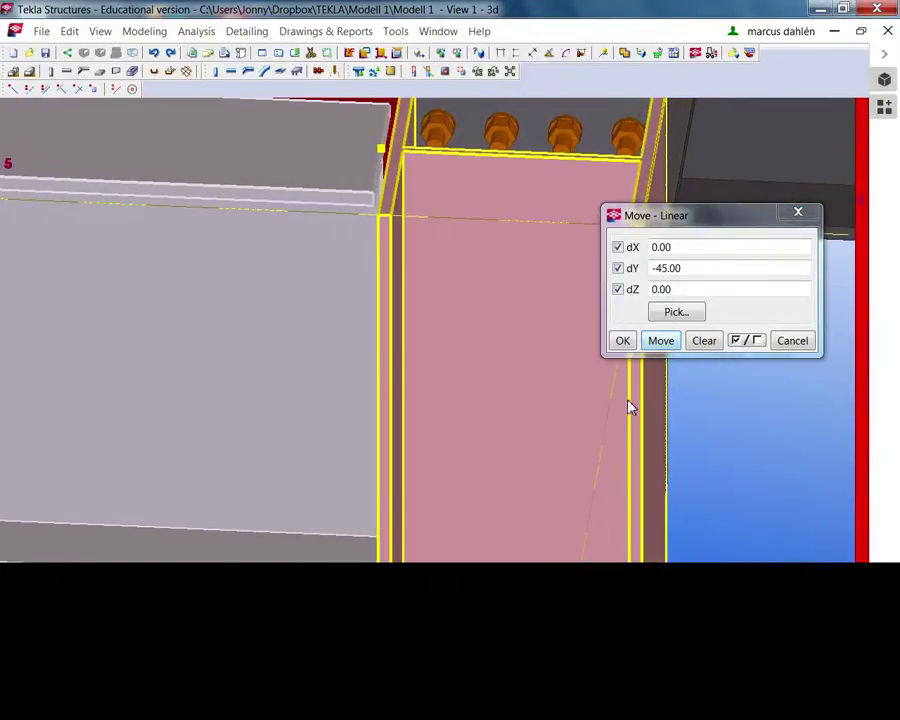
pyautogui.click(704, 343)
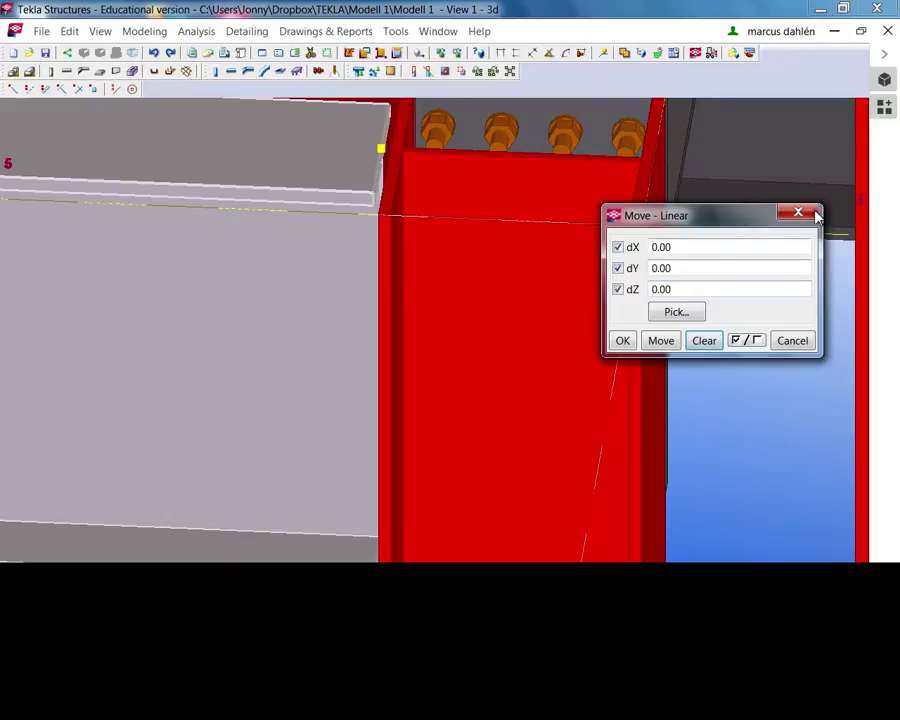
pyautogui.click(811, 212)
# Start a new steel beam and choose the hot-rolled L100*10 angle as its profile.
pyautogui.moveTo(620, 356); pyautogui.dragTo(530, 430, button='middle')
pyautogui.press('Escape')
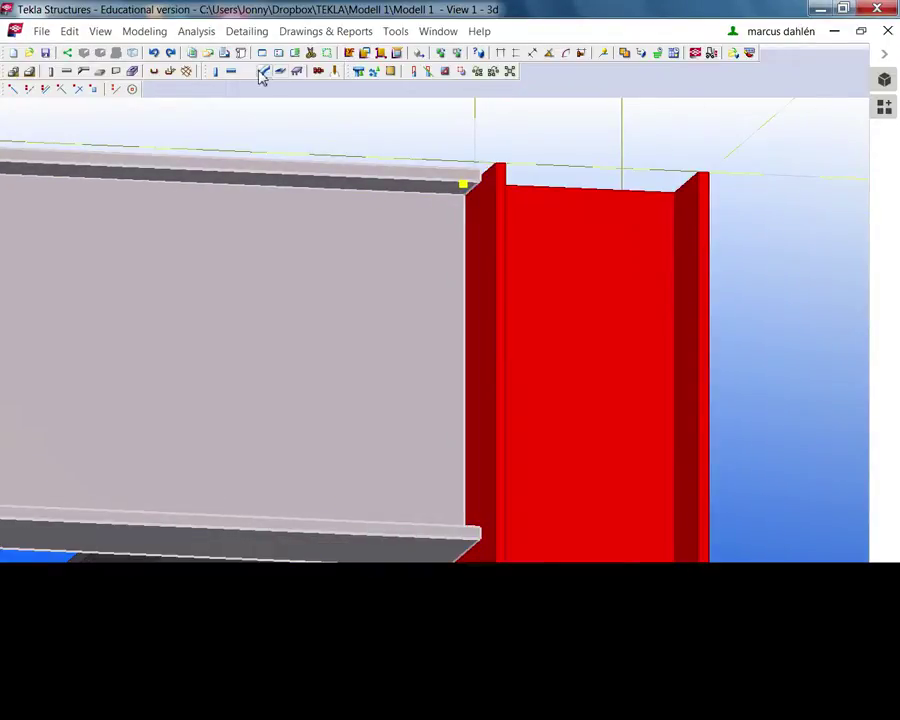
pyautogui.doubleClick(232, 75)
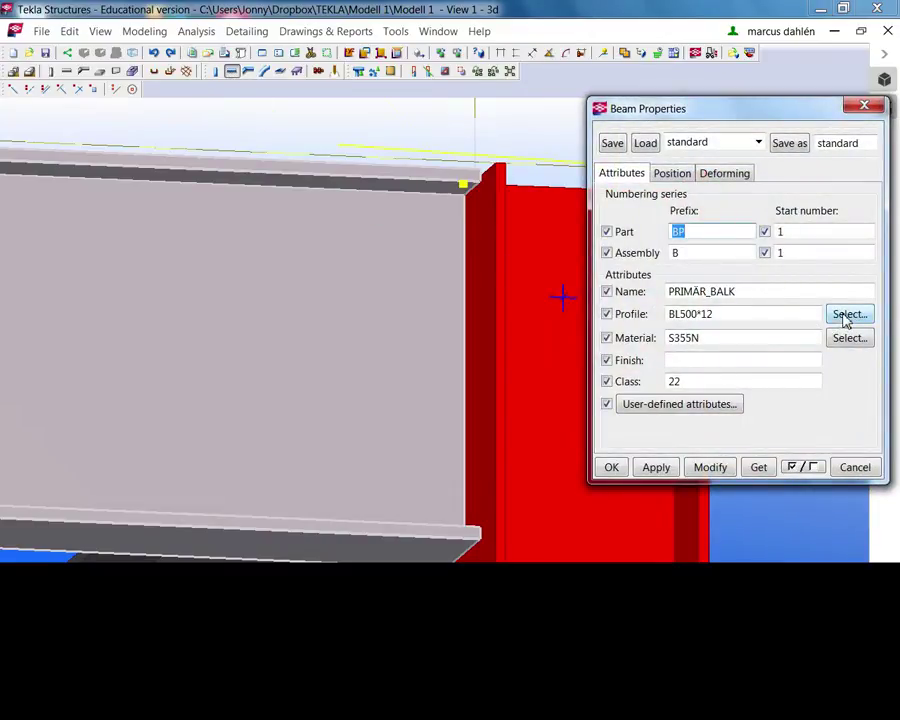
pyautogui.click(846, 316)
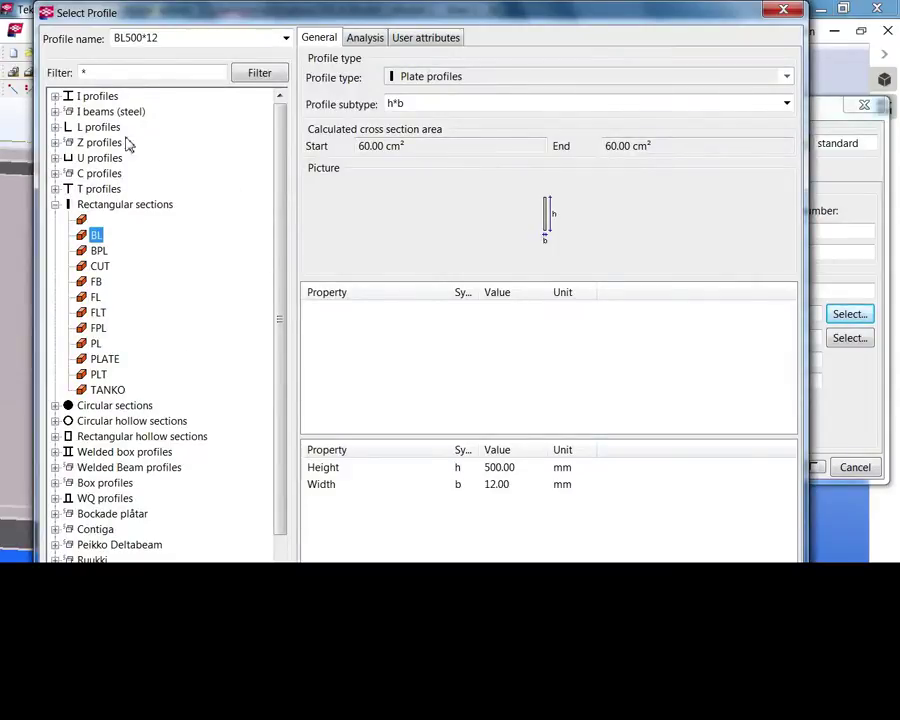
pyautogui.click(55, 127)
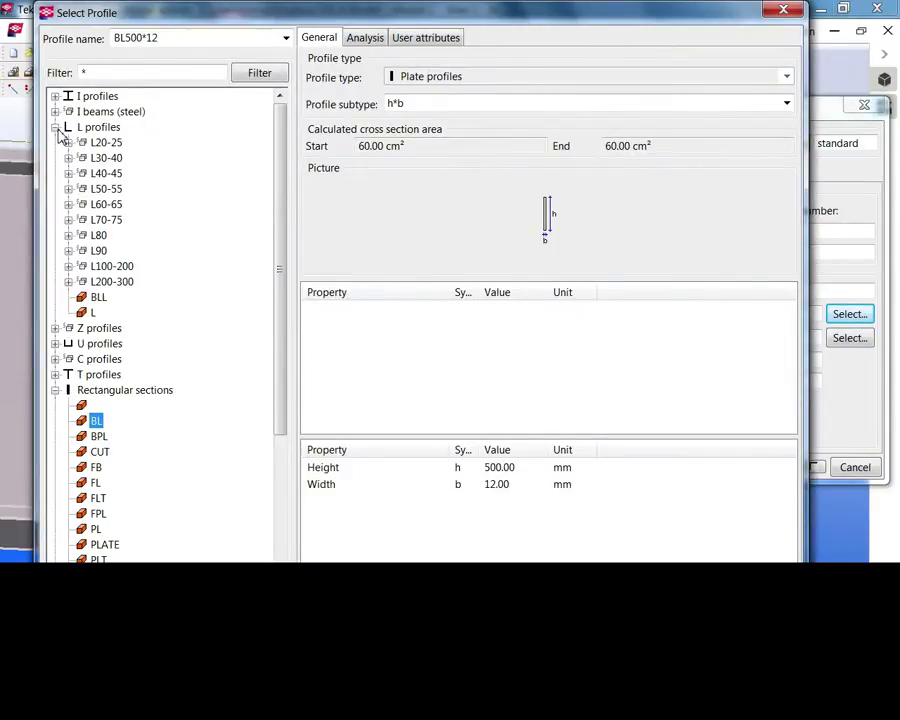
pyautogui.click(70, 267)
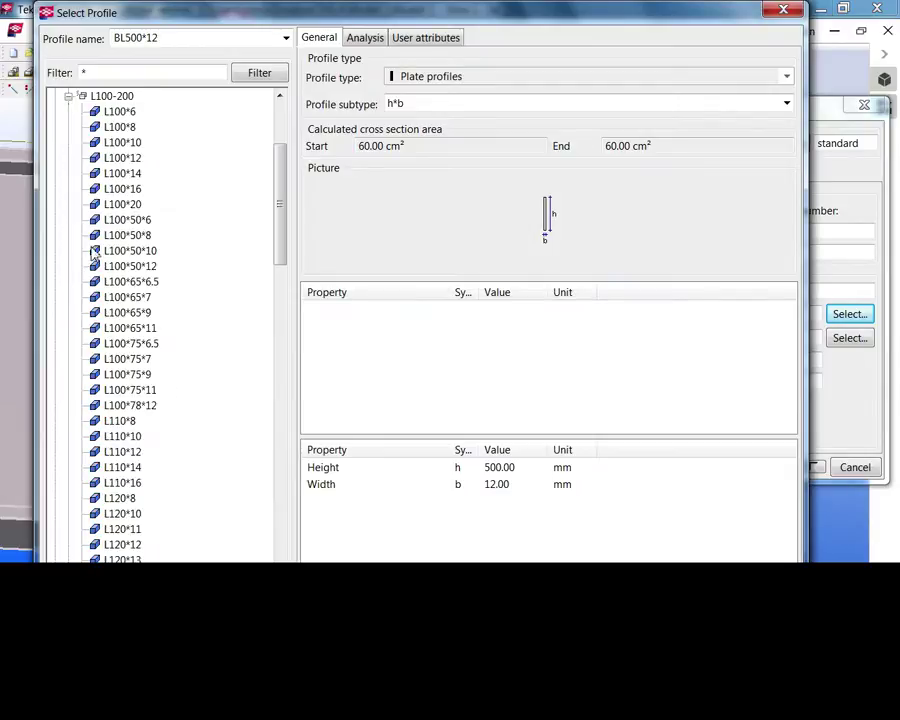
pyautogui.click(123, 142)
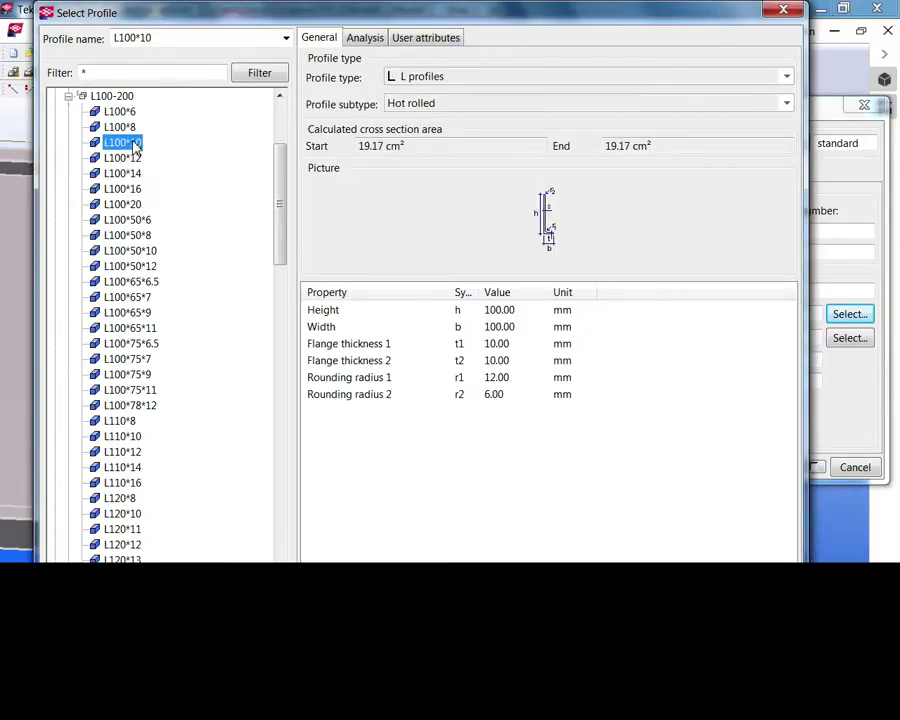
pyautogui.doubleClick(135, 145)
# Place the new part vertically along the end of the primary beam's web, from the lower flange corner to the upper one.
pyautogui.moveTo(468, 506); pyautogui.dragTo(432, 505, button='middle')
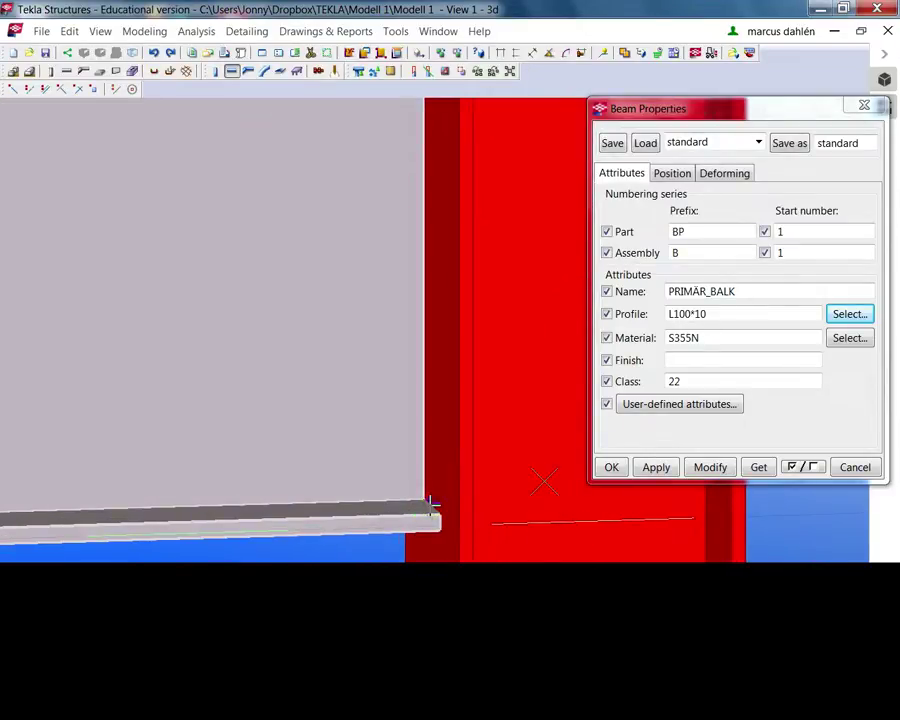
pyautogui.scroll(3, 418, 494)
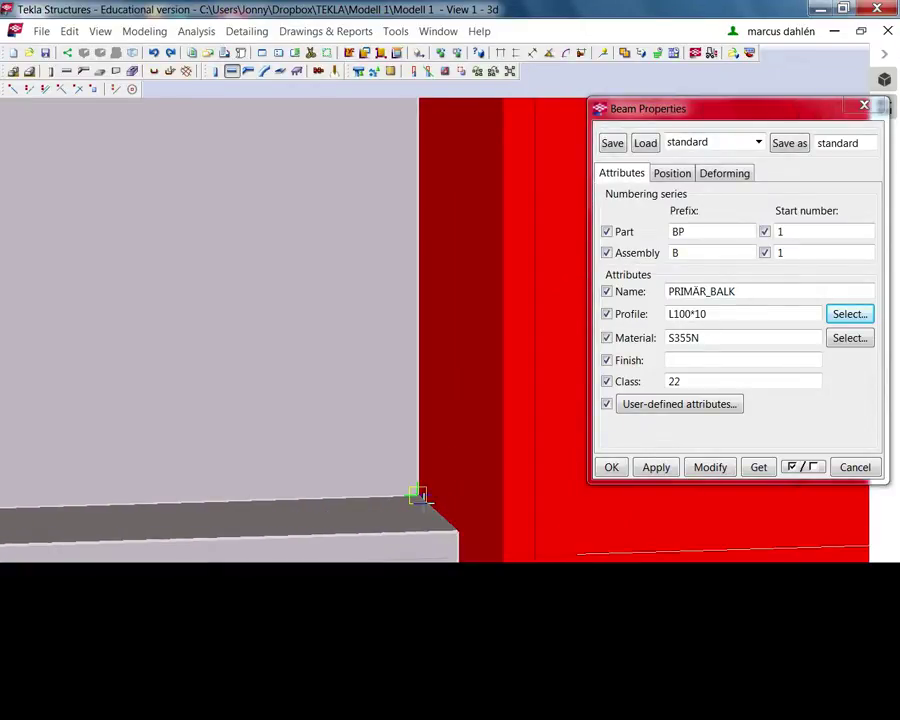
pyautogui.click(418, 495)
pyautogui.moveTo(392, 290); pyautogui.dragTo(392, 443, button='middle')
pyautogui.scroll(-4, 392, 443)
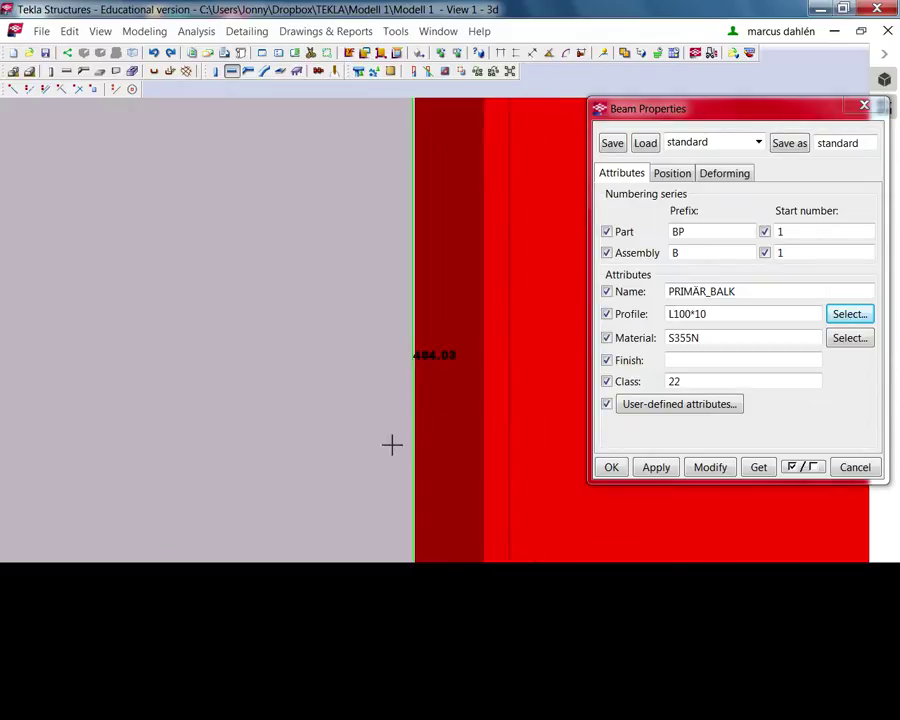
pyautogui.moveTo(396, 391); pyautogui.dragTo(348, 532, button='middle')
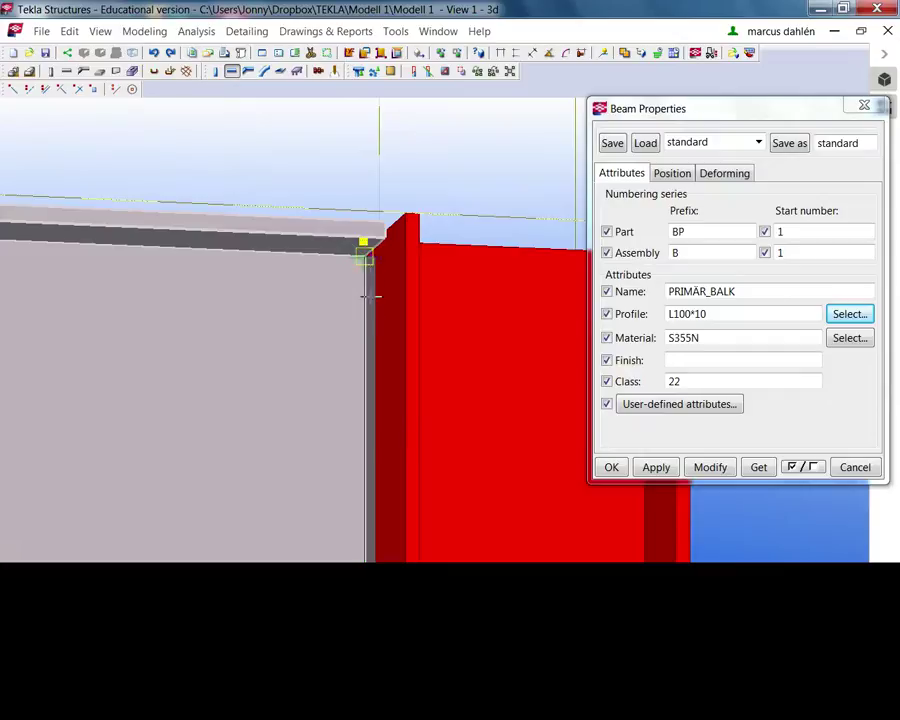
pyautogui.moveTo(380, 370); pyautogui.dragTo(312, 326, button='middle')
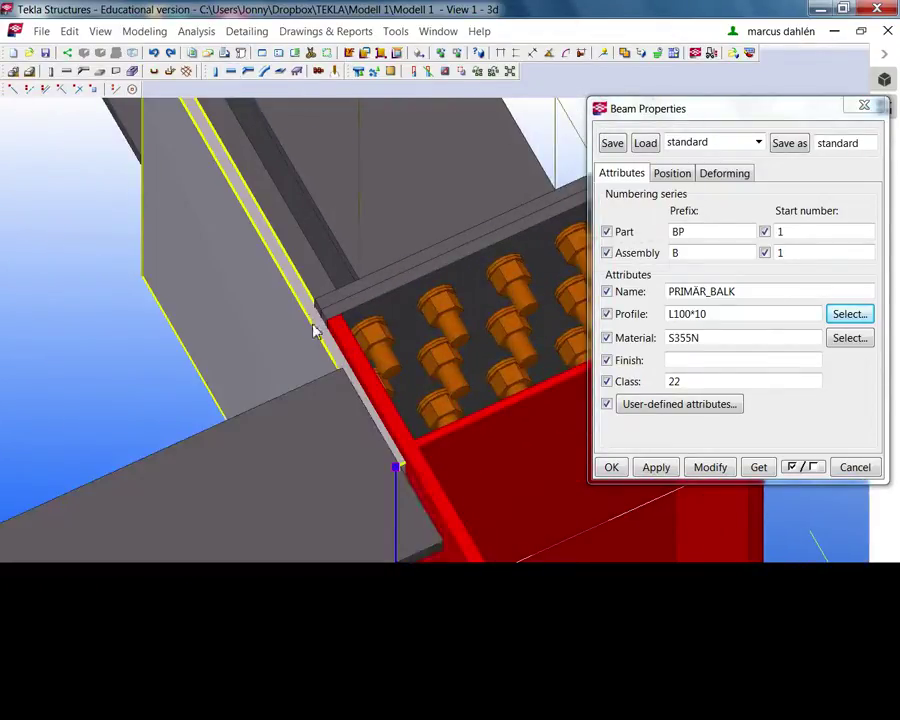
# Modify the newly placed vertical part so that it takes the L100*10 profile.
pyautogui.click(414, 400)
pyautogui.click(697, 471)
pyautogui.keyDown('ctrl'); pyautogui.moveTo(560, 445); pyautogui.dragTo(418, 313, button='middle'); pyautogui.keyUp('ctrl')
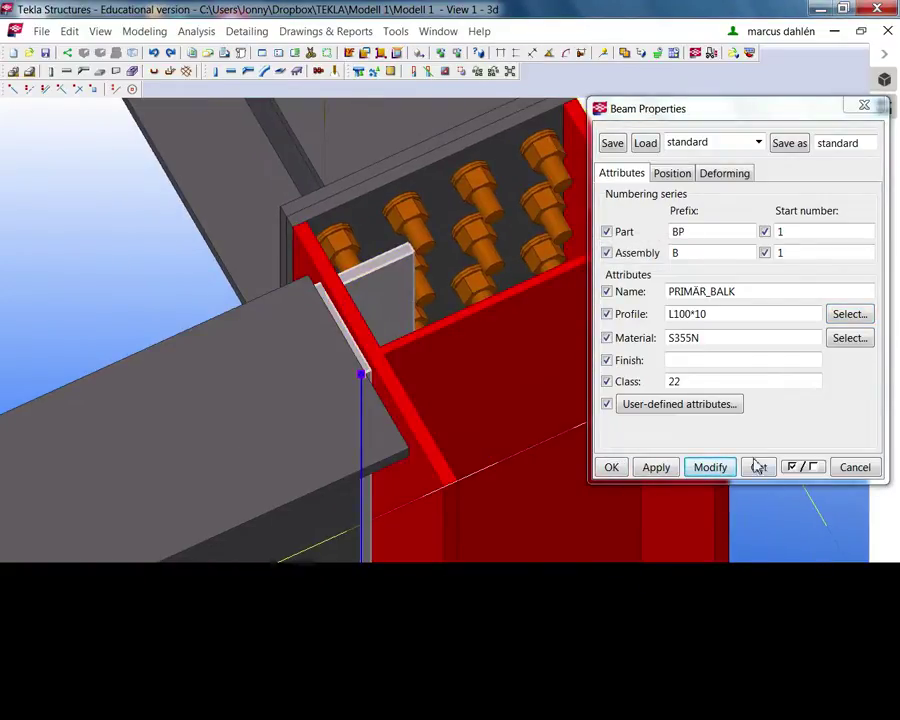
pyautogui.click(550, 400)
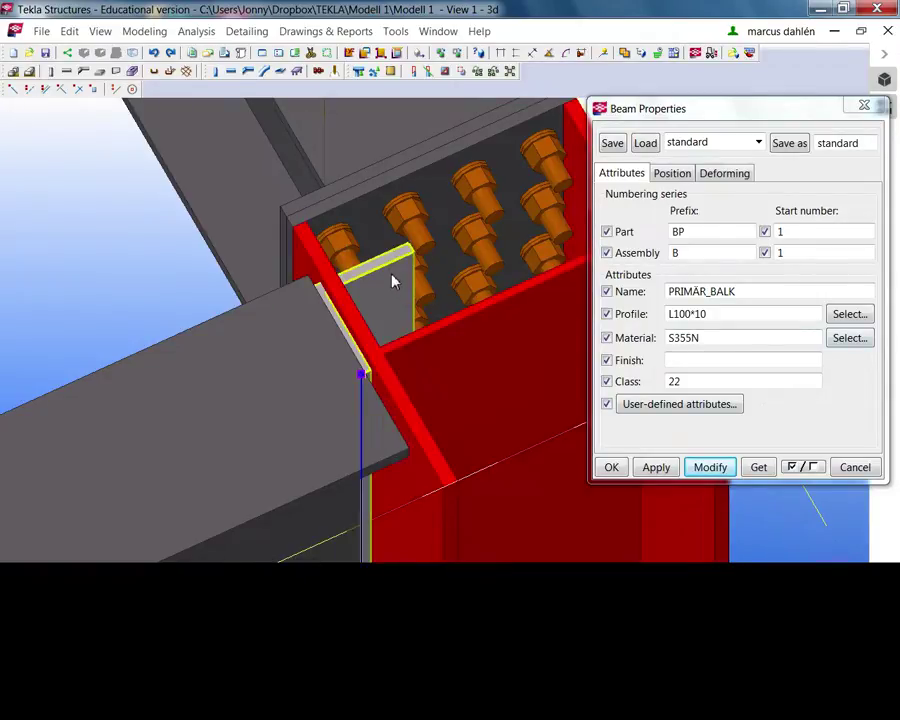
# Open the properties of the vertical angle part and review the L100*10 dimensions in the profile catalogue, closing it without changes.
pyautogui.doubleClick(390, 276)
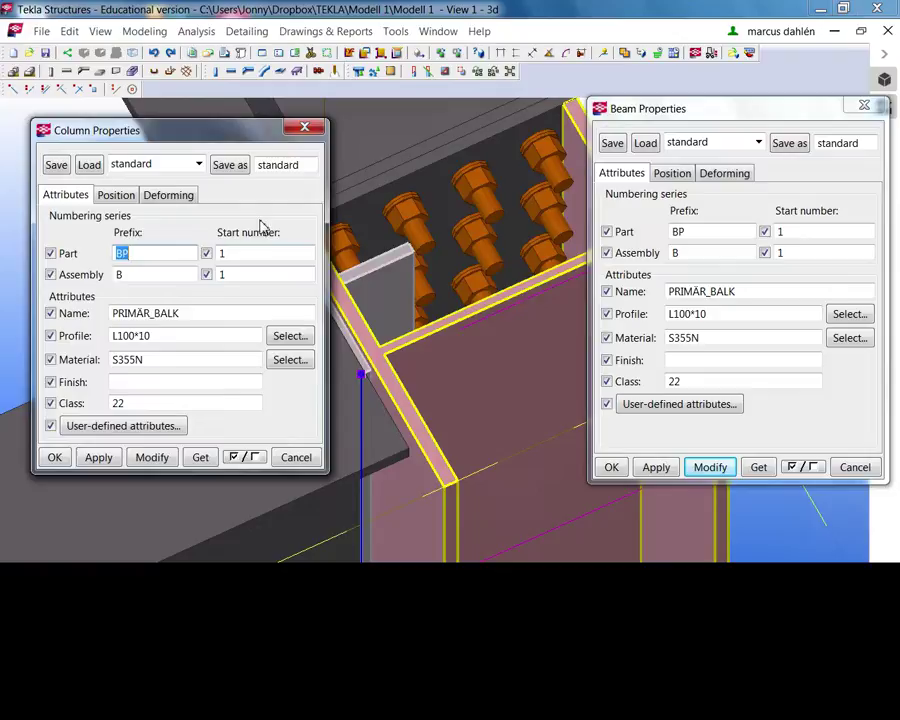
pyautogui.click(290, 337)
pyautogui.scroll(2, 278, 237)
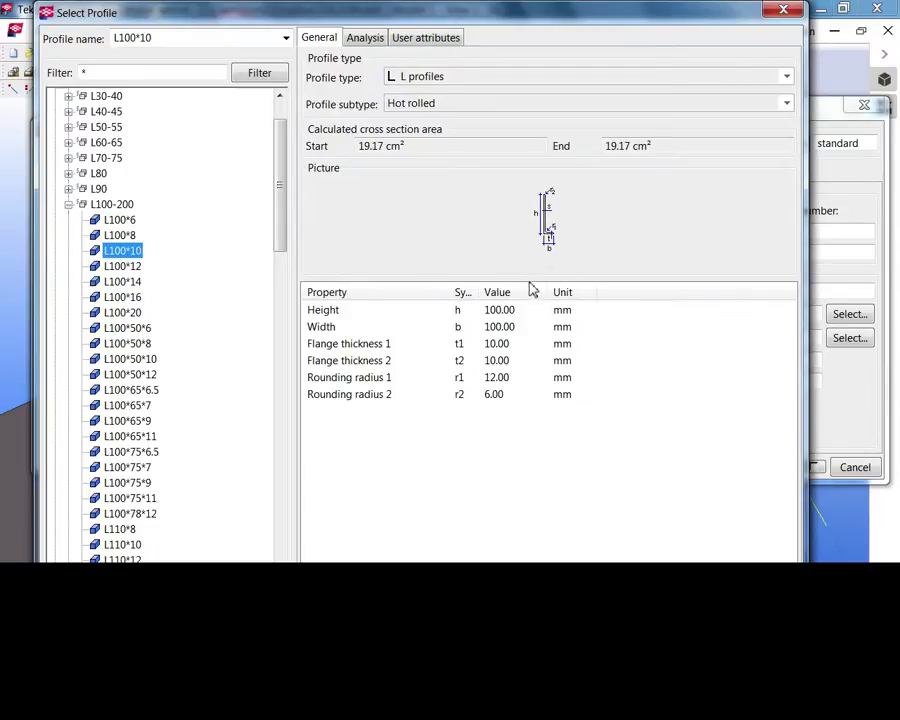
pyautogui.click(783, 11)
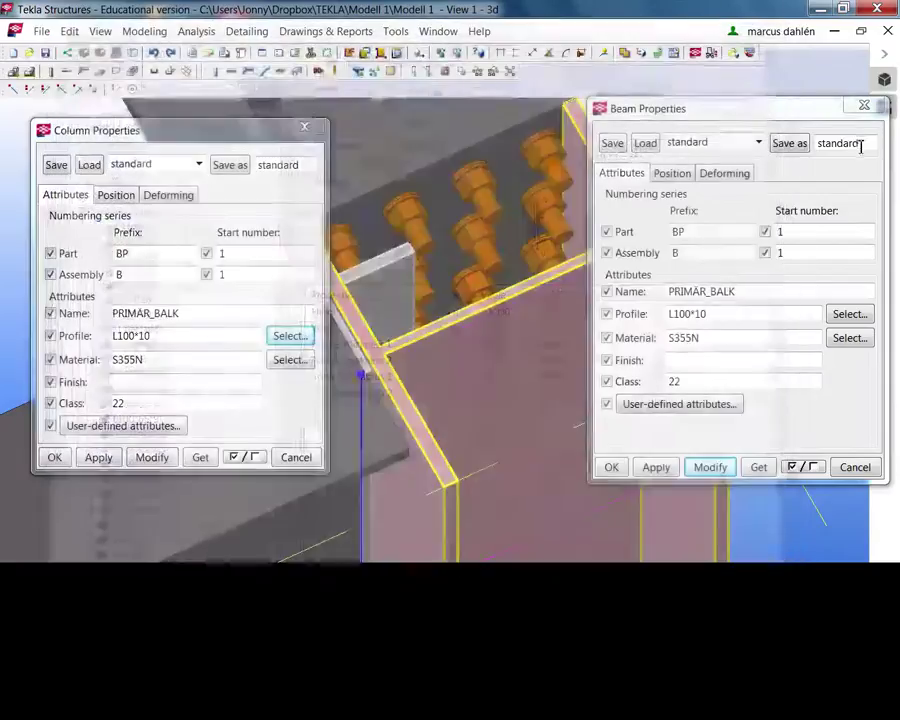
# Modify the vertical L100*10 angle at the beam end so that its depth position is Front.
pyautogui.click(477, 205)
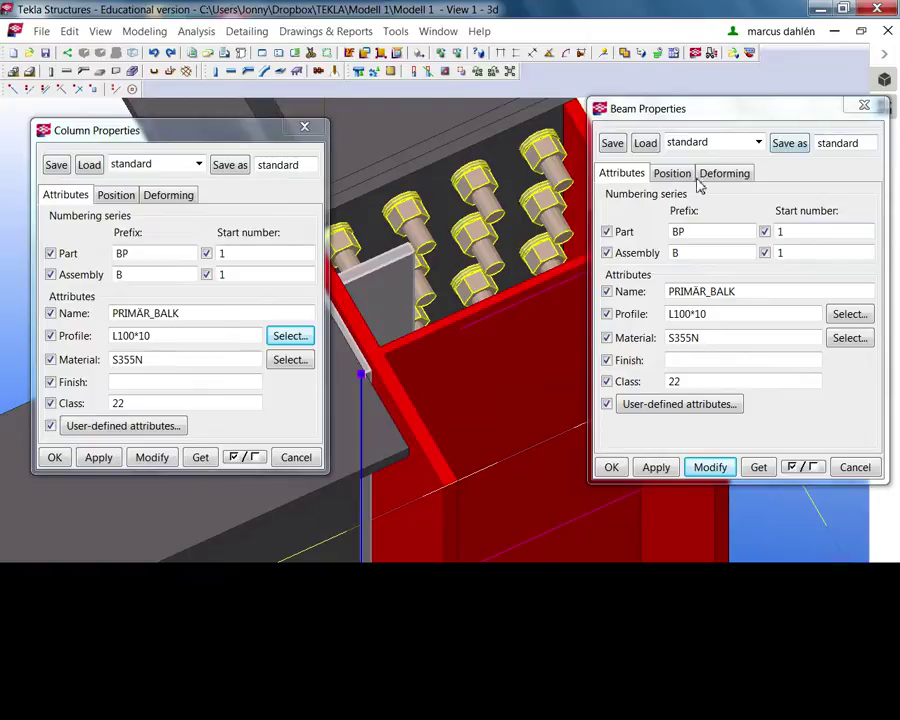
pyautogui.moveTo(394, 464); pyautogui.dragTo(492, 474, button='middle')
pyautogui.scroll(-1, 457, 488)
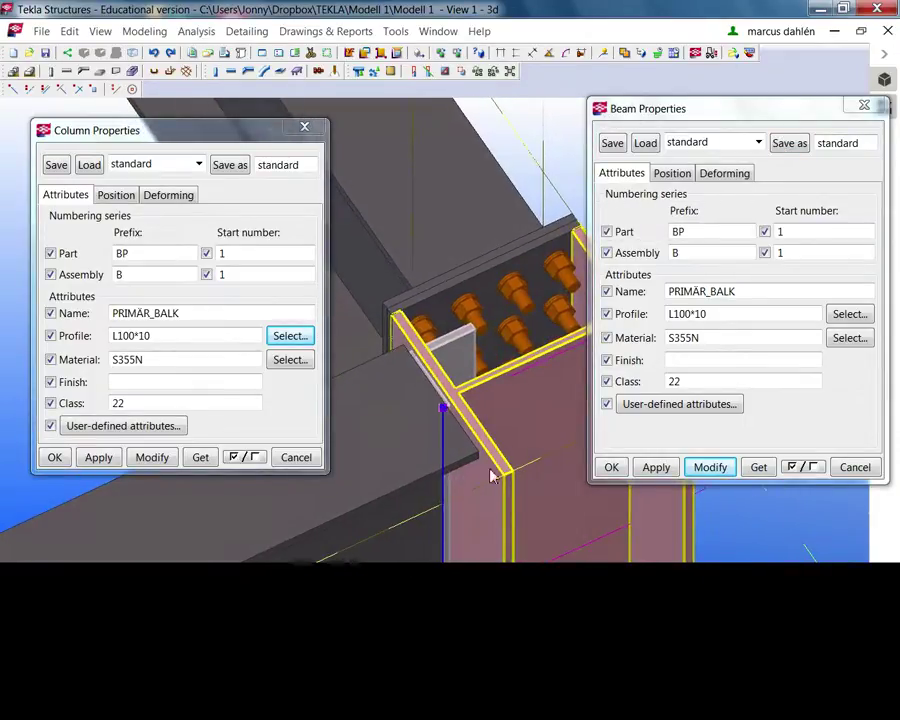
pyautogui.click(682, 176)
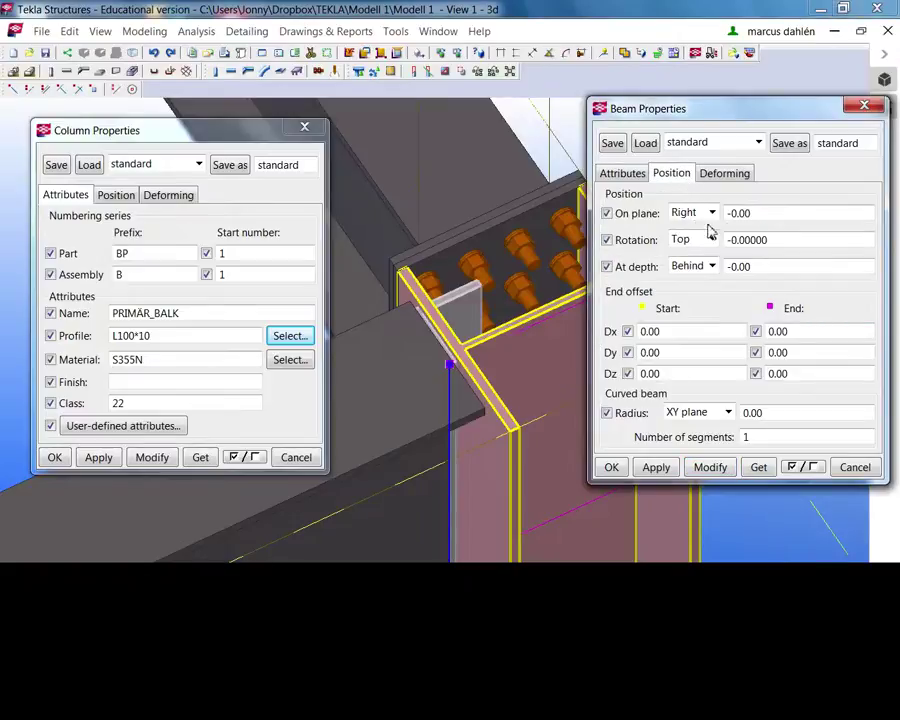
pyautogui.click(712, 266)
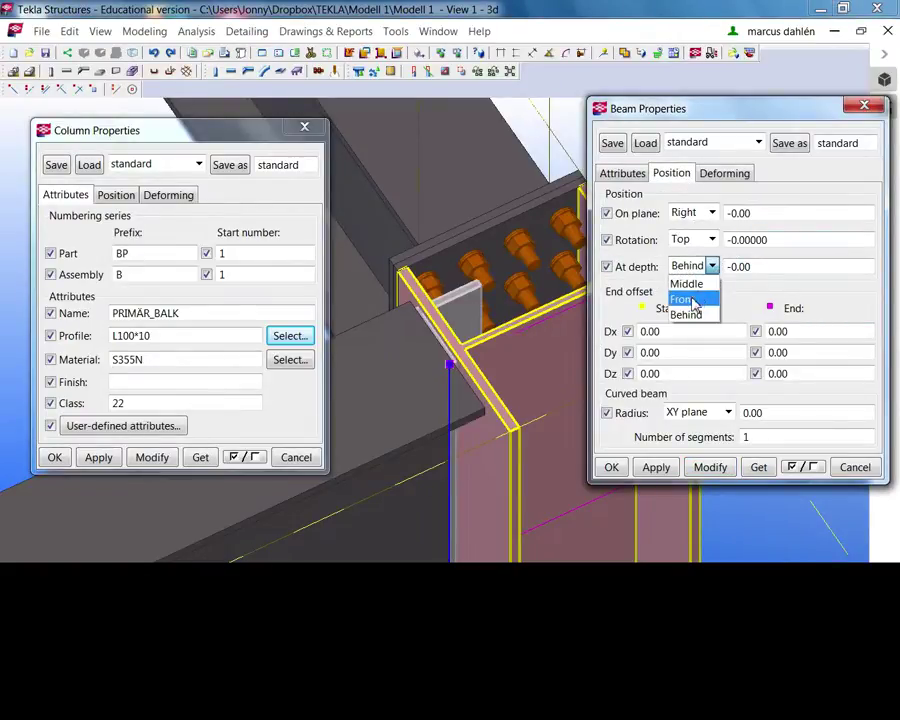
pyautogui.click(684, 299)
pyautogui.click(711, 467)
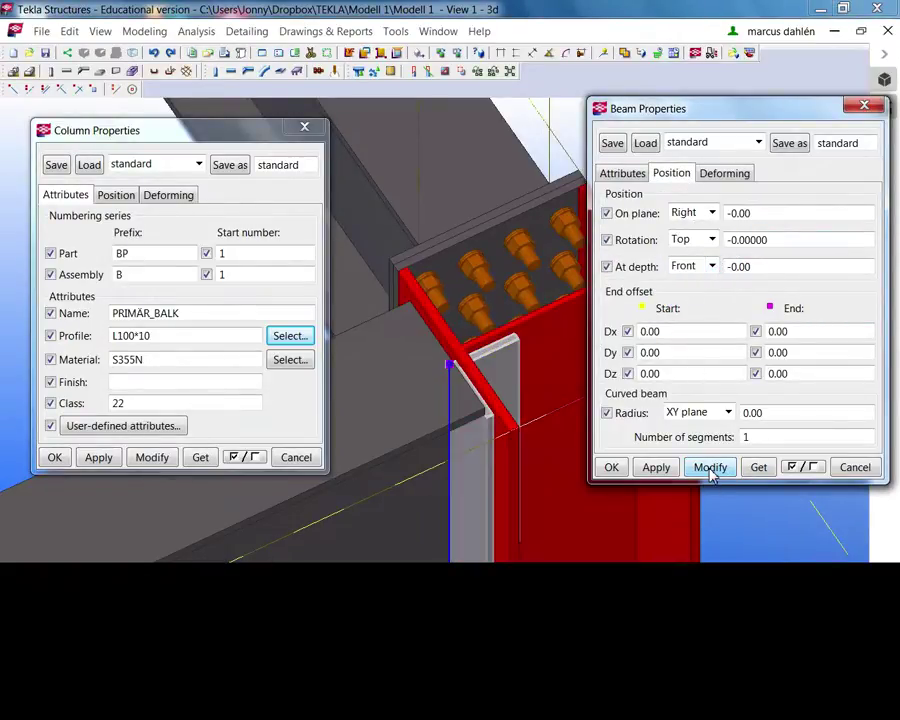
# Try rotation values of 90 and 180 degrees on the L100*10 angle, applying each to the model.
pyautogui.scroll(2, 526, 425)
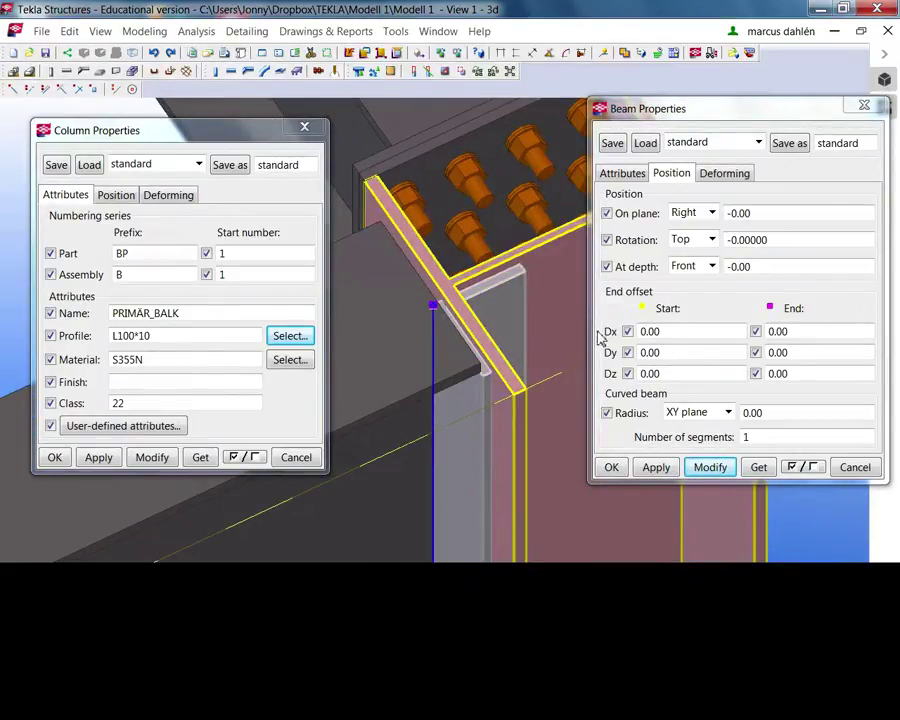
pyautogui.moveTo(794, 243); pyautogui.dragTo(722, 257)
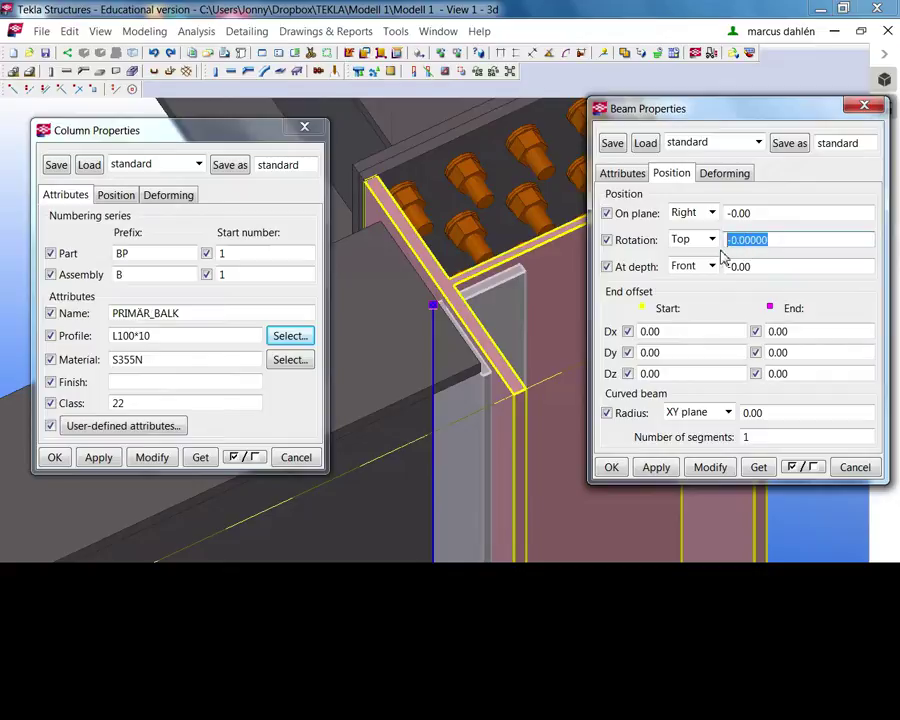
pyautogui.write('90')
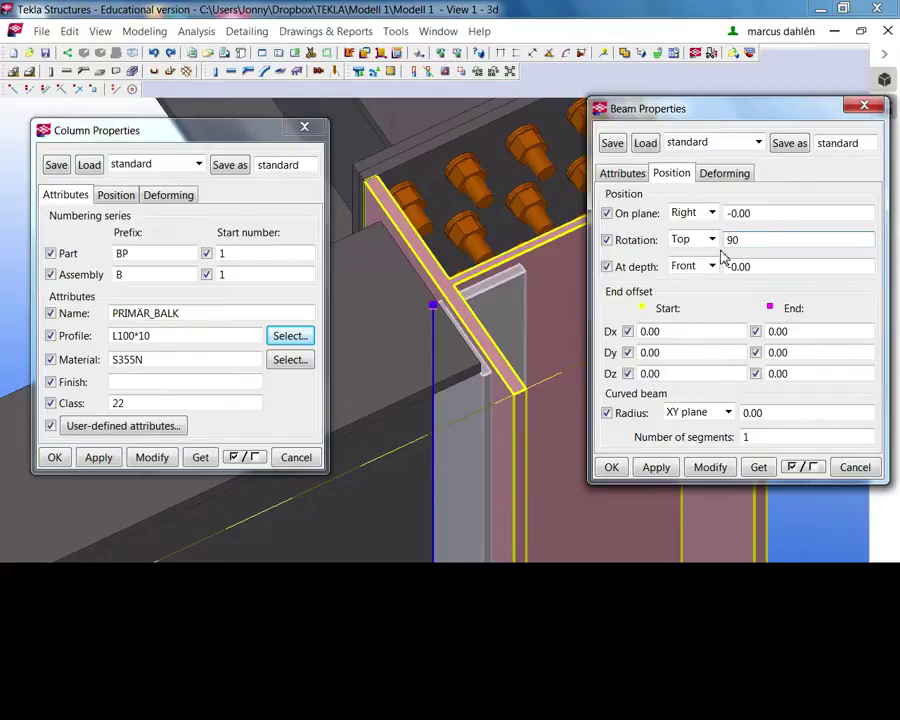
pyautogui.click(710, 467)
pyautogui.keyDown('ctrl'); pyautogui.moveTo(532, 370); pyautogui.dragTo(538, 390, button='middle'); pyautogui.keyUp('ctrl')
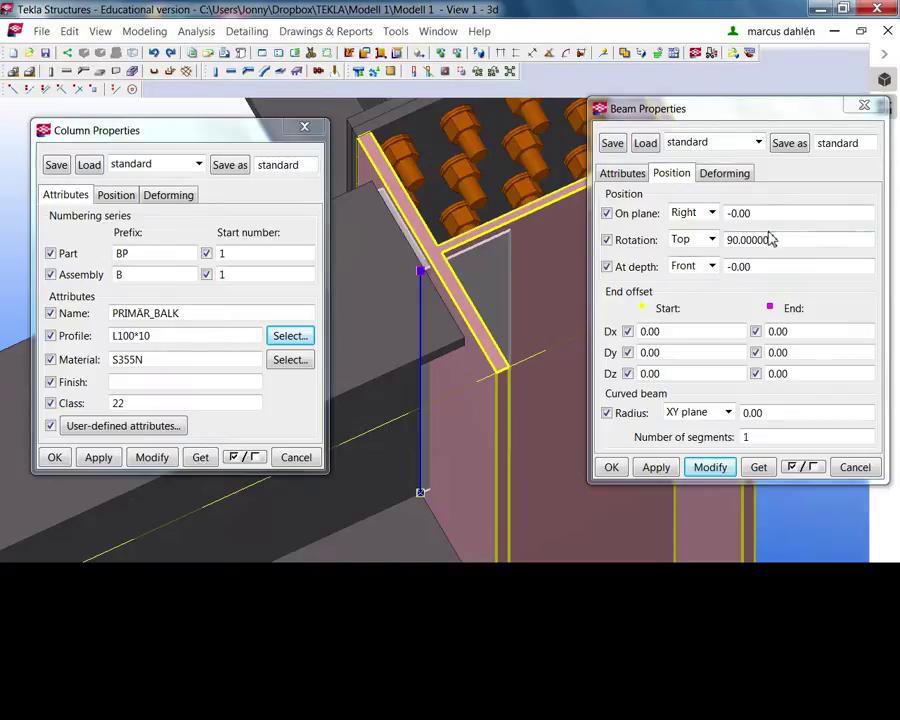
pyautogui.moveTo(782, 243); pyautogui.dragTo(730, 260)
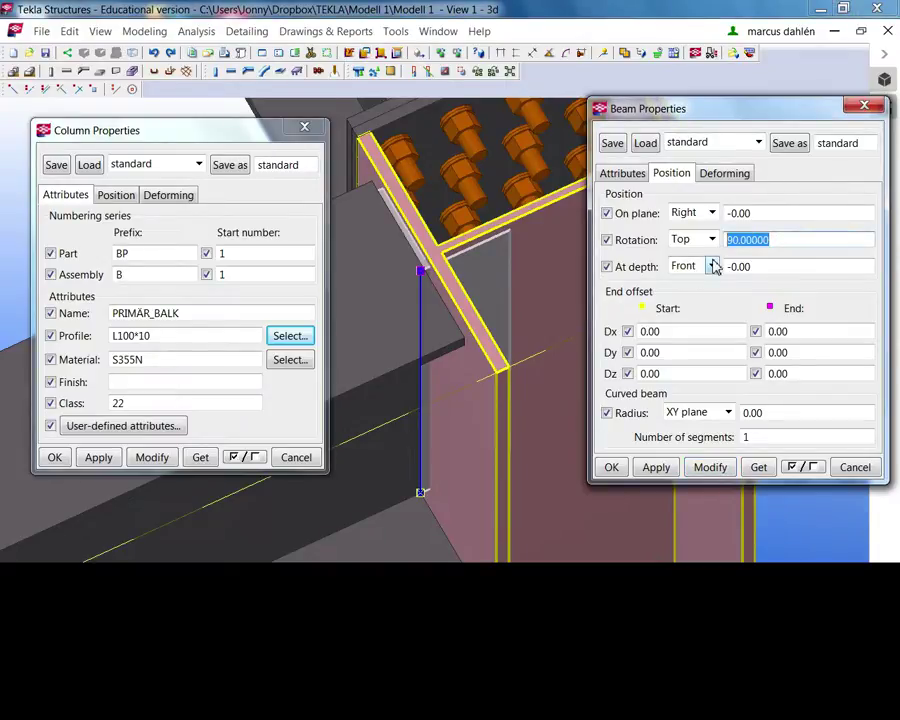
pyautogui.write('180')
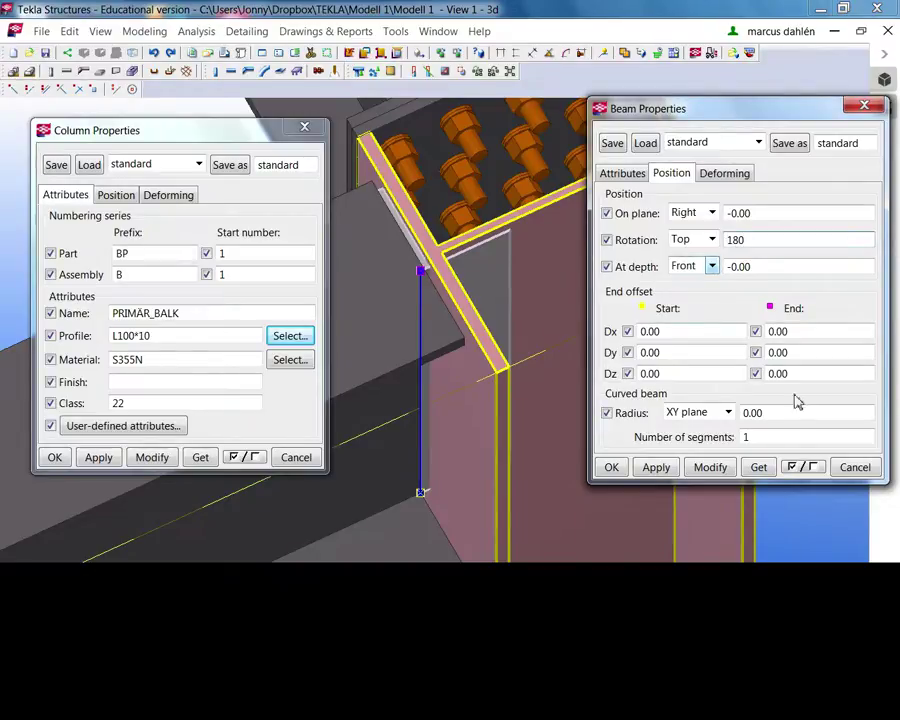
pyautogui.click(710, 467)
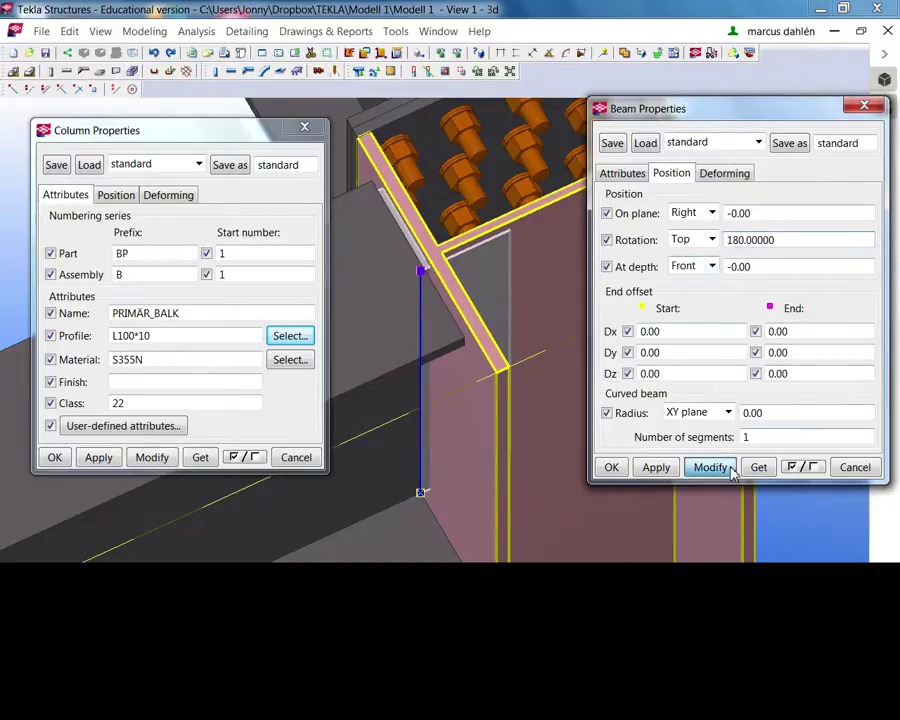
pyautogui.keyDown('ctrl'); pyautogui.moveTo(498, 363); pyautogui.dragTo(675, 345, button='middle'); pyautogui.keyUp('ctrl')
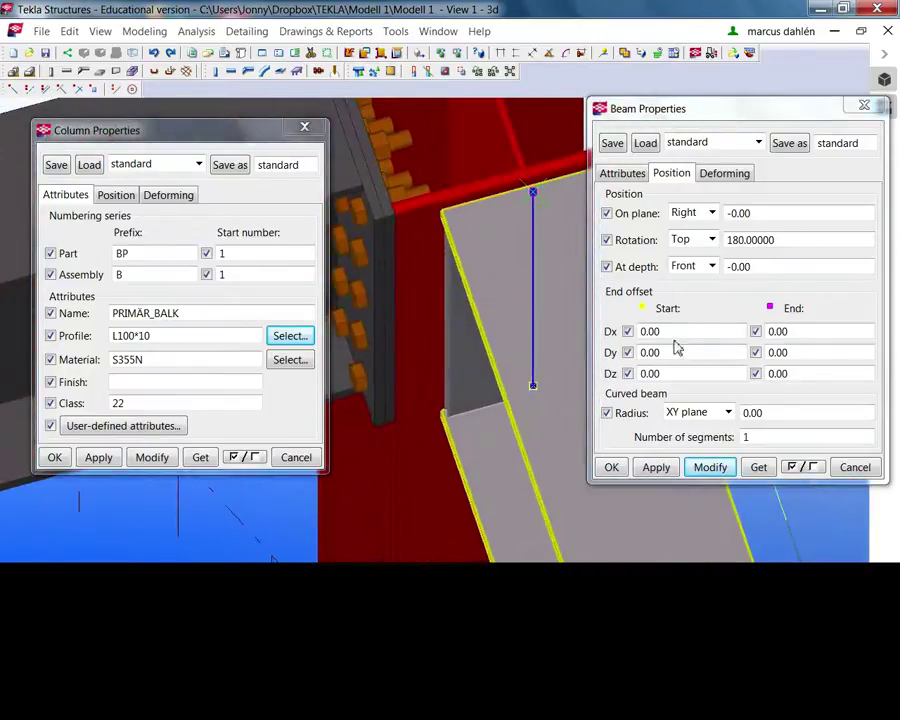
# Set the L100*10 angle's rotation to 270 degrees and apply it to the part.
pyautogui.moveTo(775, 241); pyautogui.dragTo(655, 262)
pyautogui.write('270')
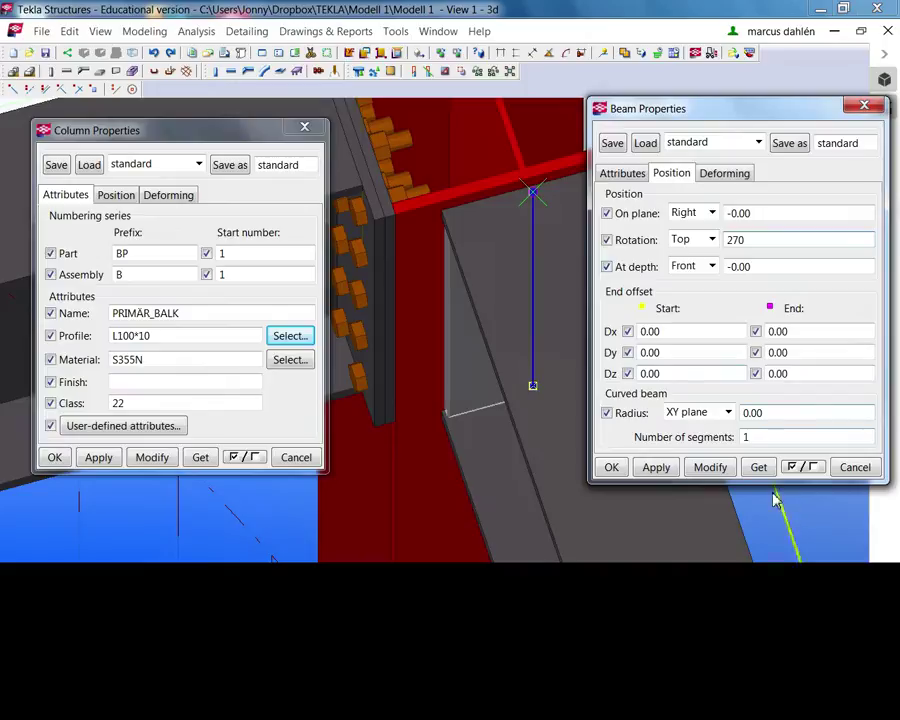
pyautogui.click(708, 467)
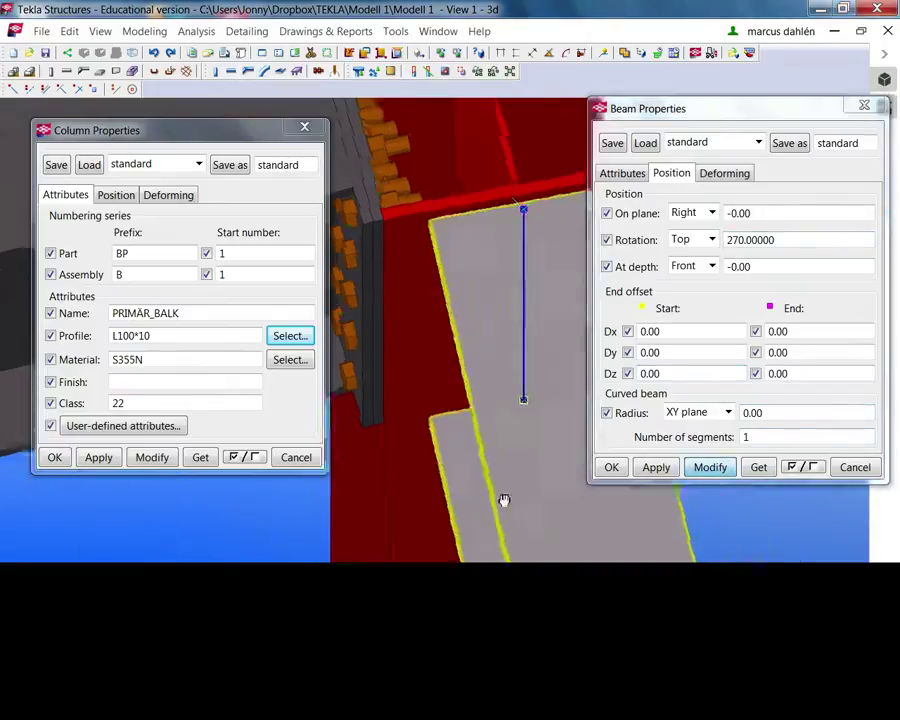
# Examine up close how the rotated angle sits against the beam web and the column flange.
pyautogui.moveTo(502, 498); pyautogui.dragTo(461, 528, button='middle')
pyautogui.scroll(2, 406, 305)
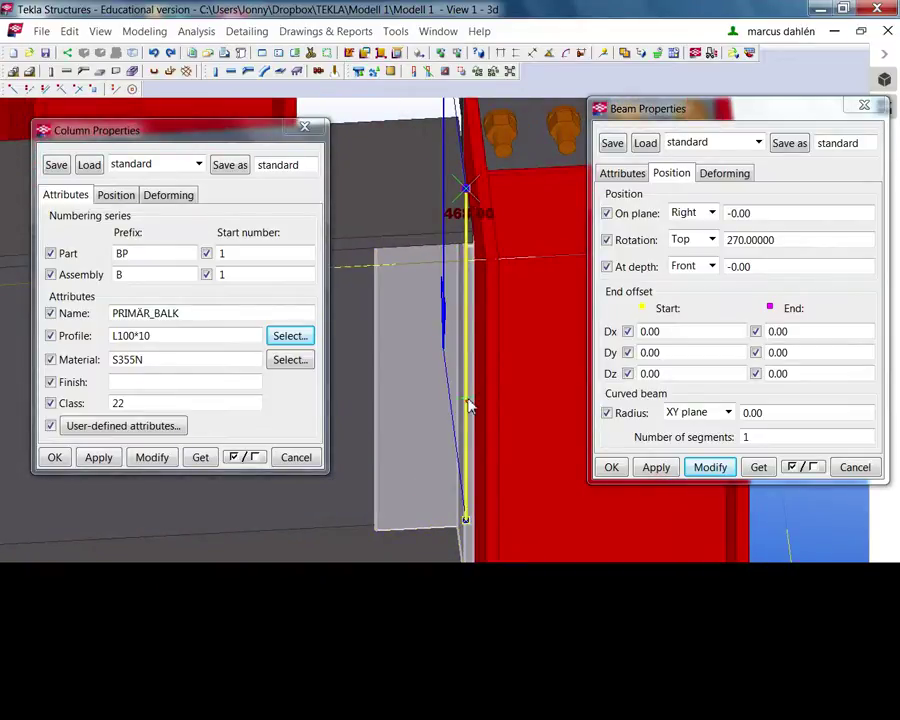
pyautogui.scroll(-2, 470, 416)
pyautogui.scroll(1, 462, 400)
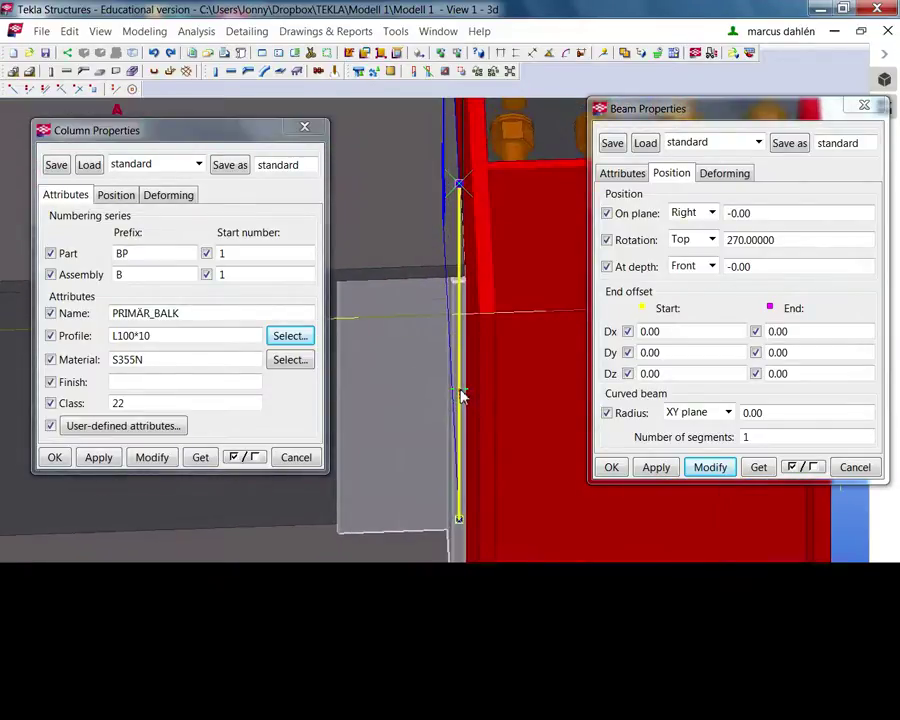
pyautogui.scroll(2, 470, 410)
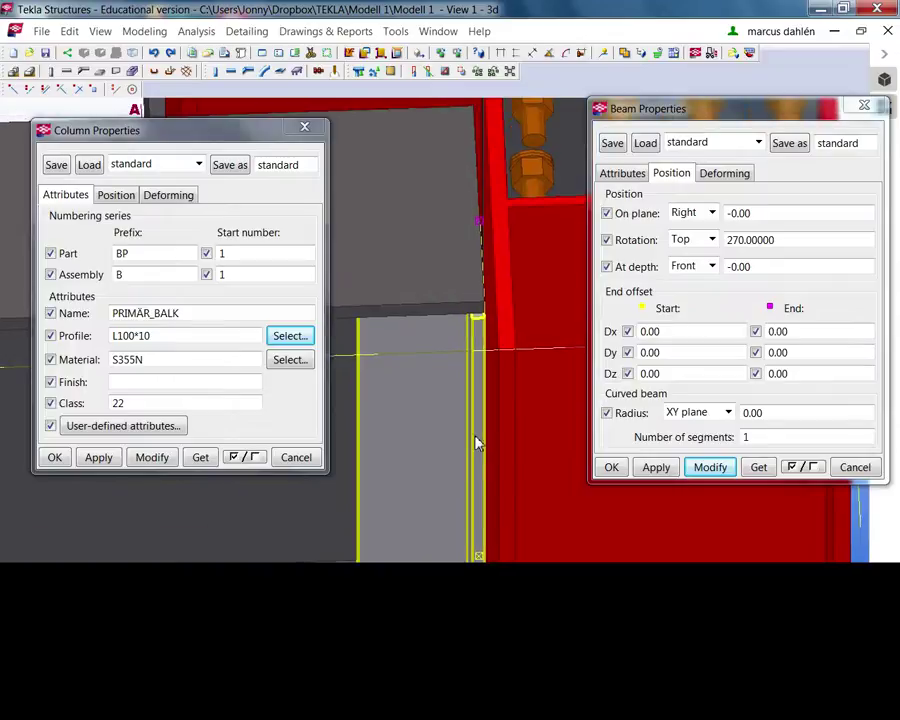
pyautogui.scroll(2, 476, 385)
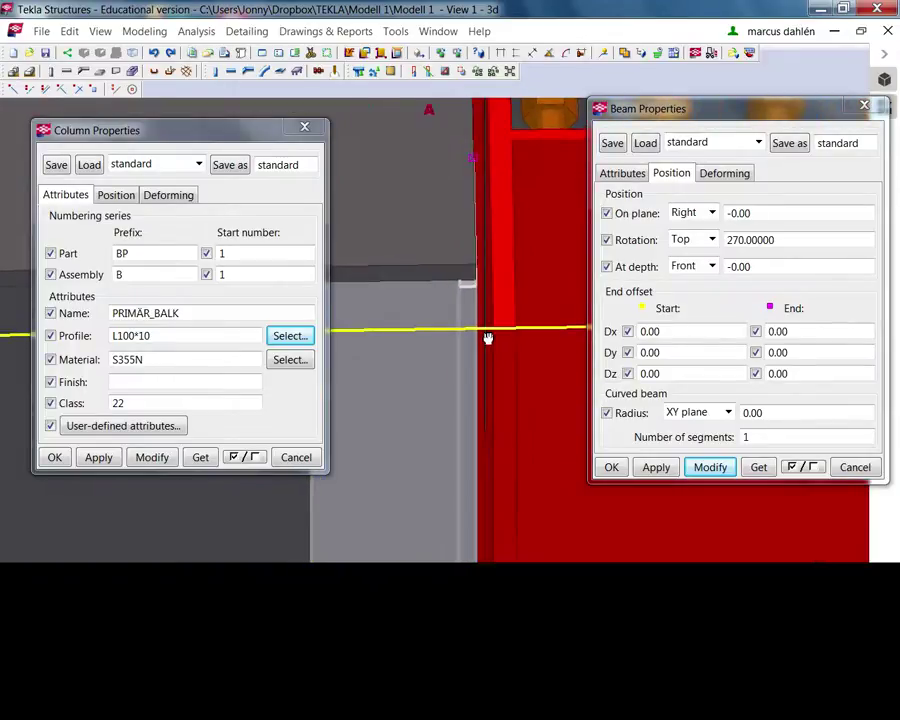
pyautogui.scroll(1, 486, 338)
pyautogui.moveTo(466, 346); pyautogui.dragTo(485, 486, button='middle')
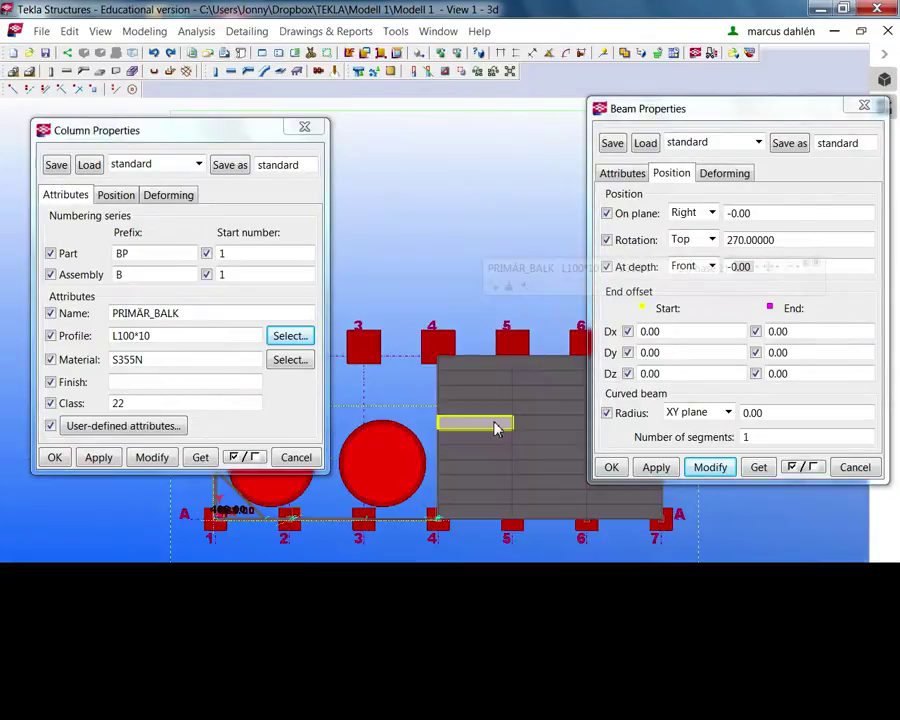
# In plan view, move the L100*10 angle from its outer corner perpendicularly onto the face of the column flange.
pyautogui.moveTo(337, 556); pyautogui.dragTo(435, 489, button='middle')
pyautogui.scroll(8, 325, 500)
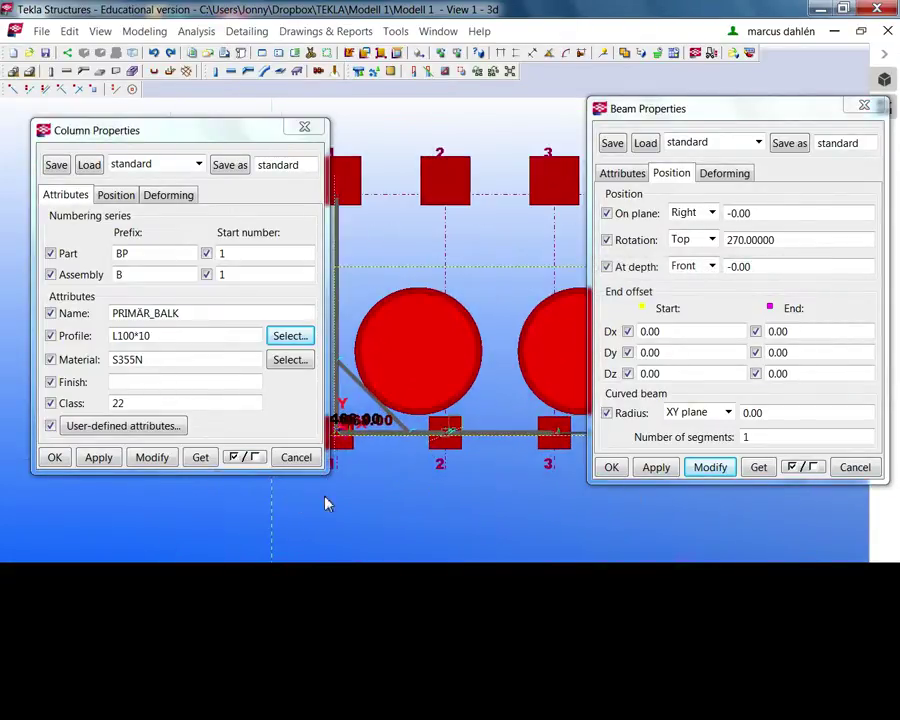
pyautogui.scroll(10, 492, 400)
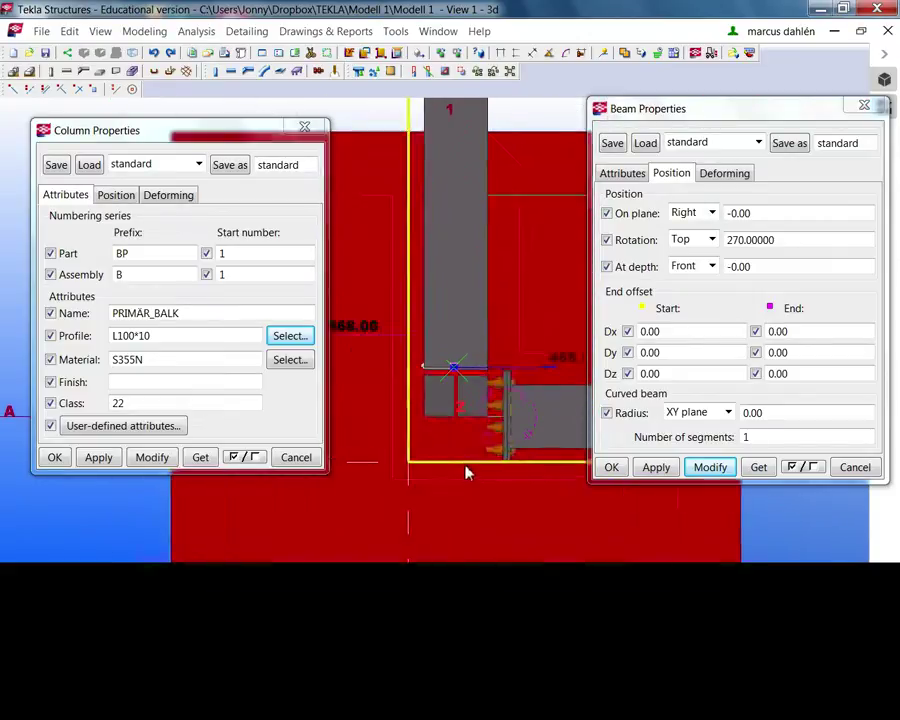
pyautogui.scroll(3, 372, 345)
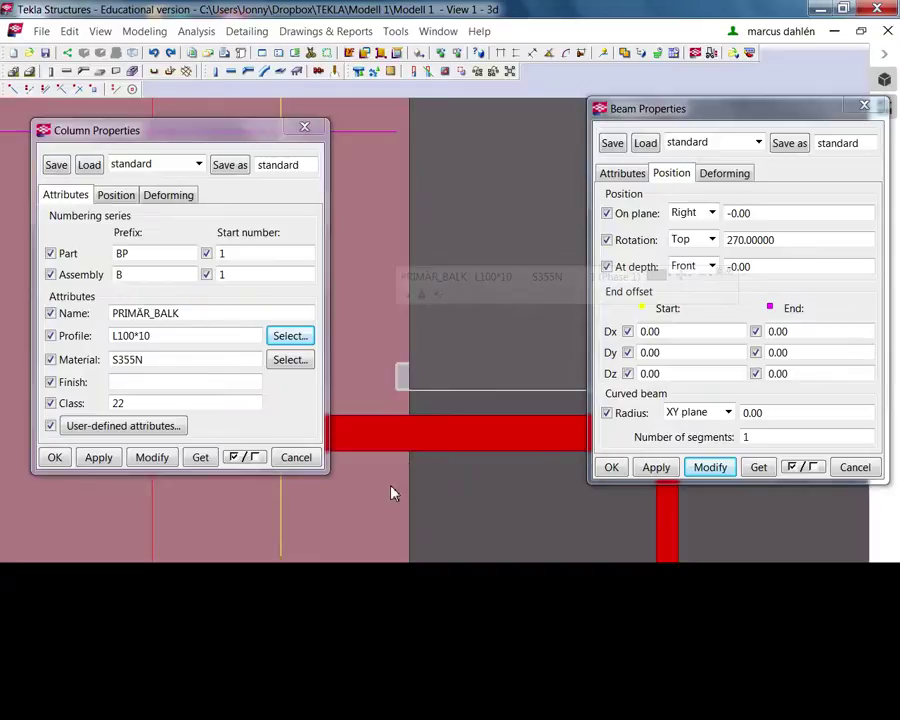
pyautogui.rightClick(402, 386)
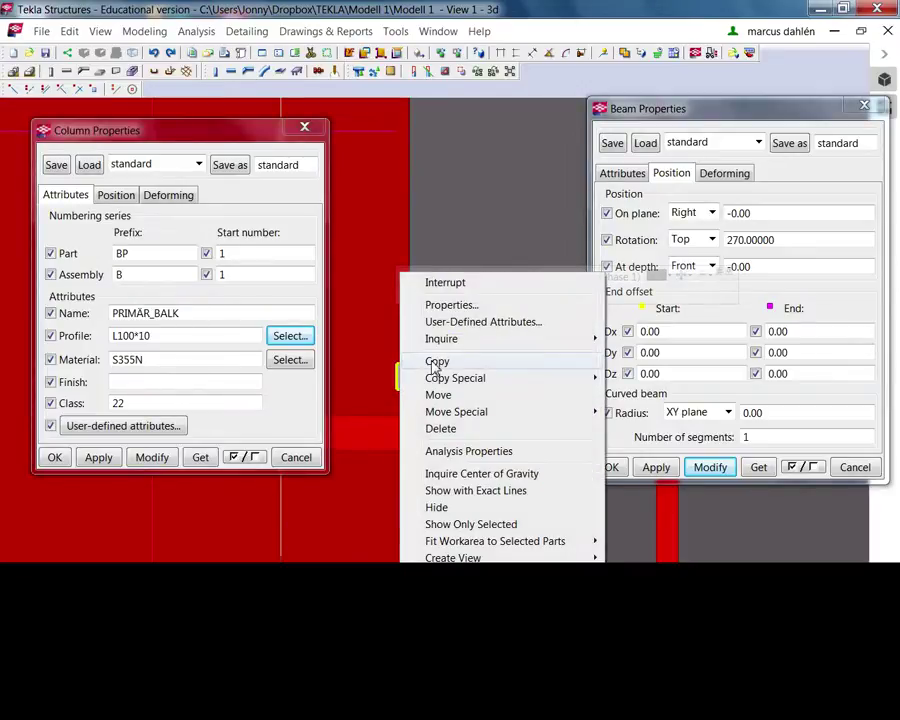
pyautogui.click(438, 395)
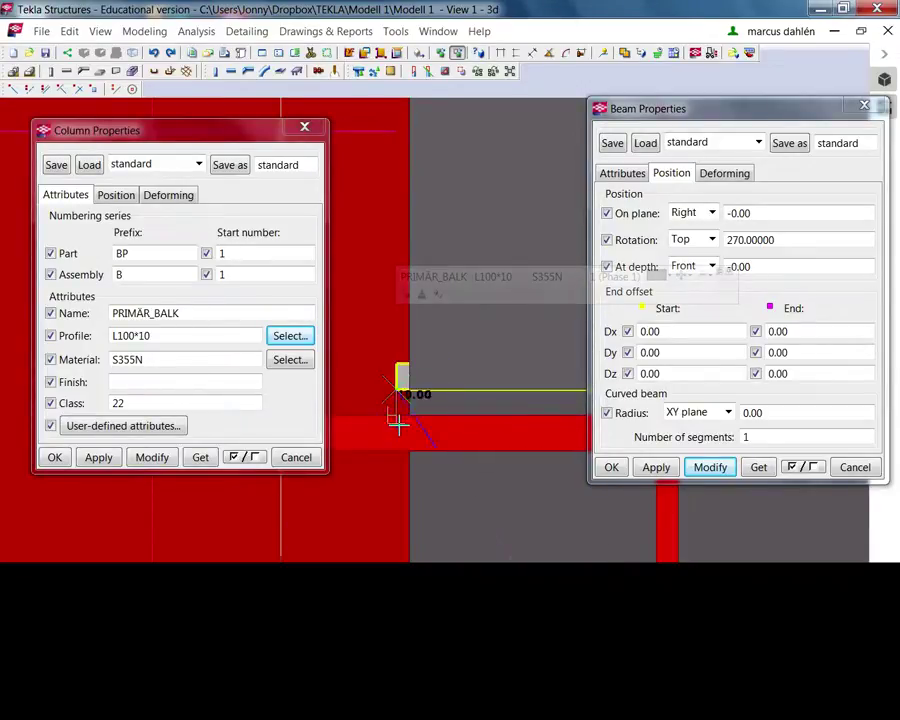
pyautogui.scroll(2, 397, 418)
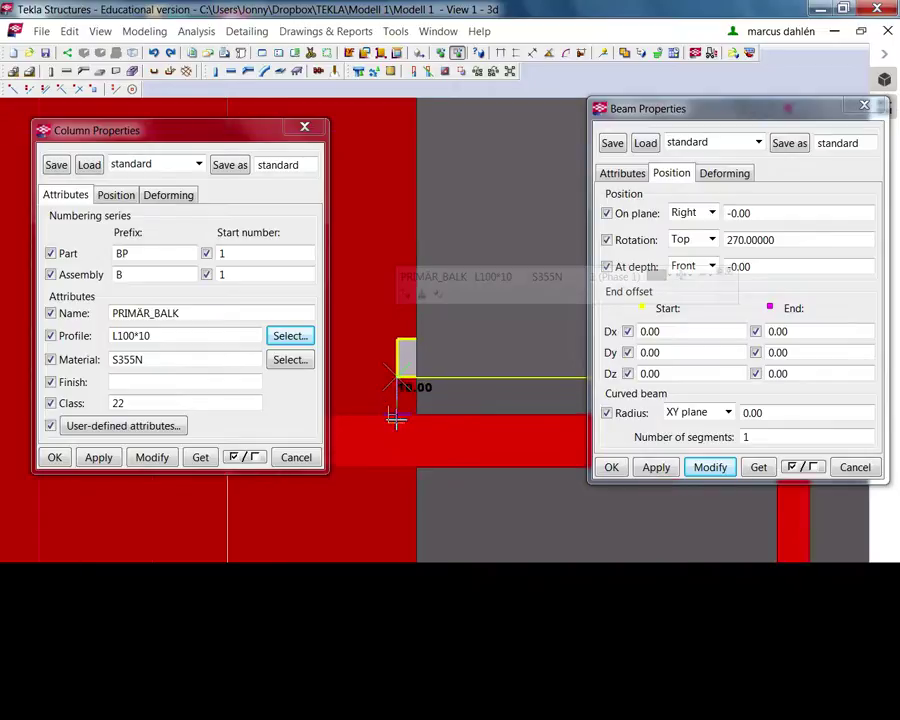
pyautogui.click(397, 418)
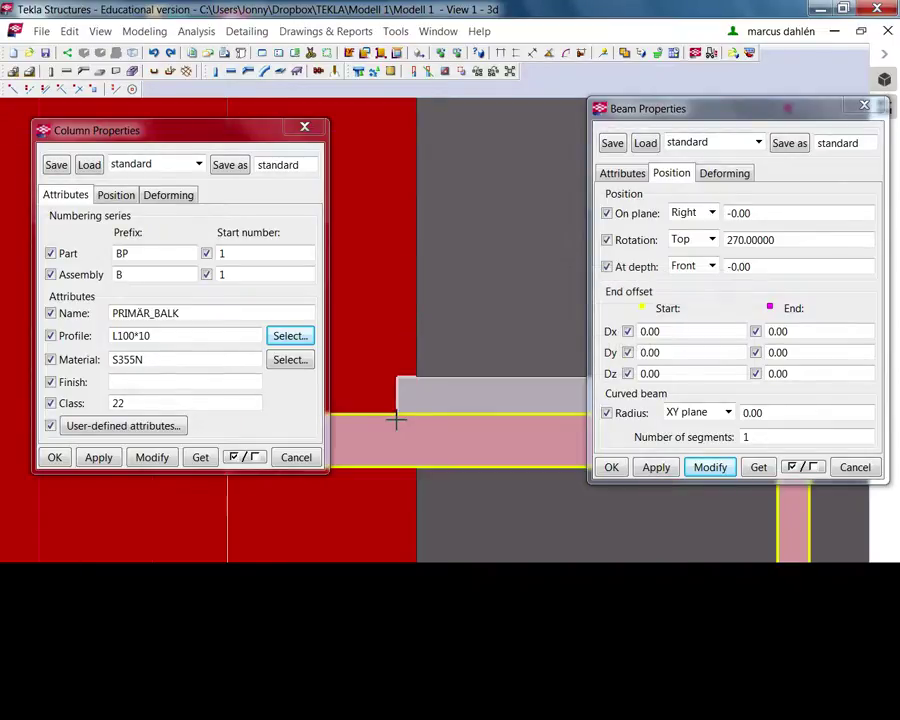
# Examine the moved angle's position between the beam end and the column flange in 3D and in plan view.
pyautogui.scroll(-2, 397, 474)
pyautogui.keyDown('ctrl'); pyautogui.moveTo(397, 479); pyautogui.dragTo(482, 518, button='middle'); pyautogui.keyUp('ctrl')
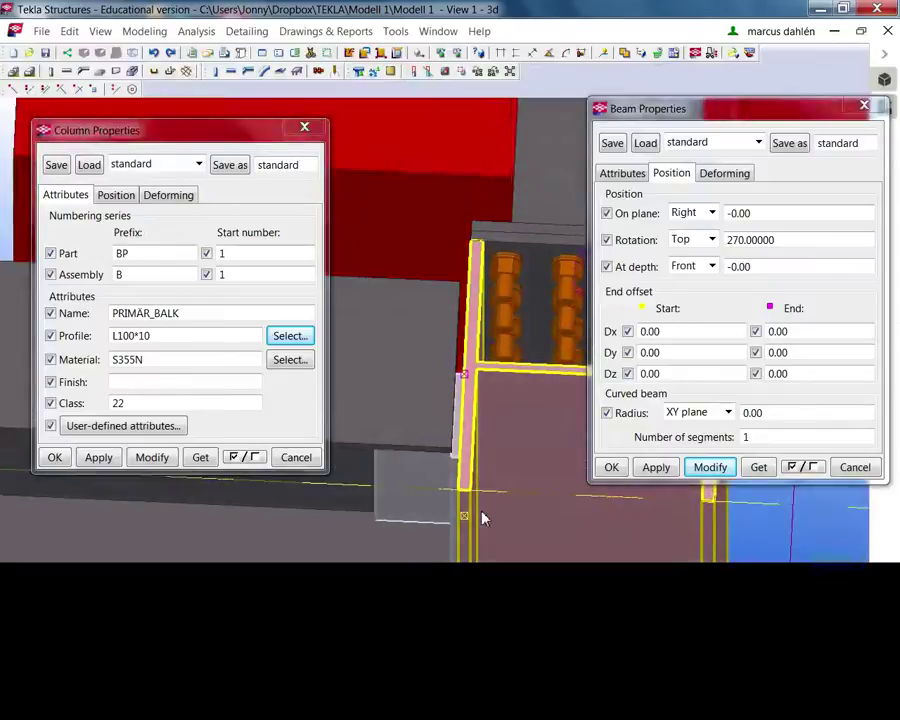
pyautogui.hotkey('ctrl', 'p')
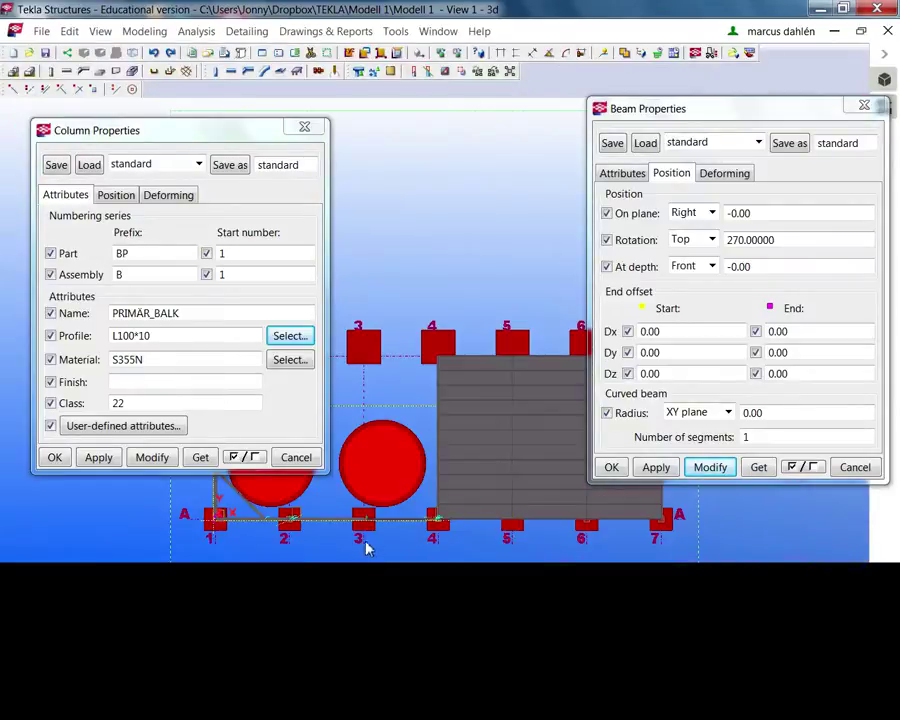
pyautogui.moveTo(366, 547); pyautogui.dragTo(530, 420, button='middle')
pyautogui.scroll(10, 388, 392)
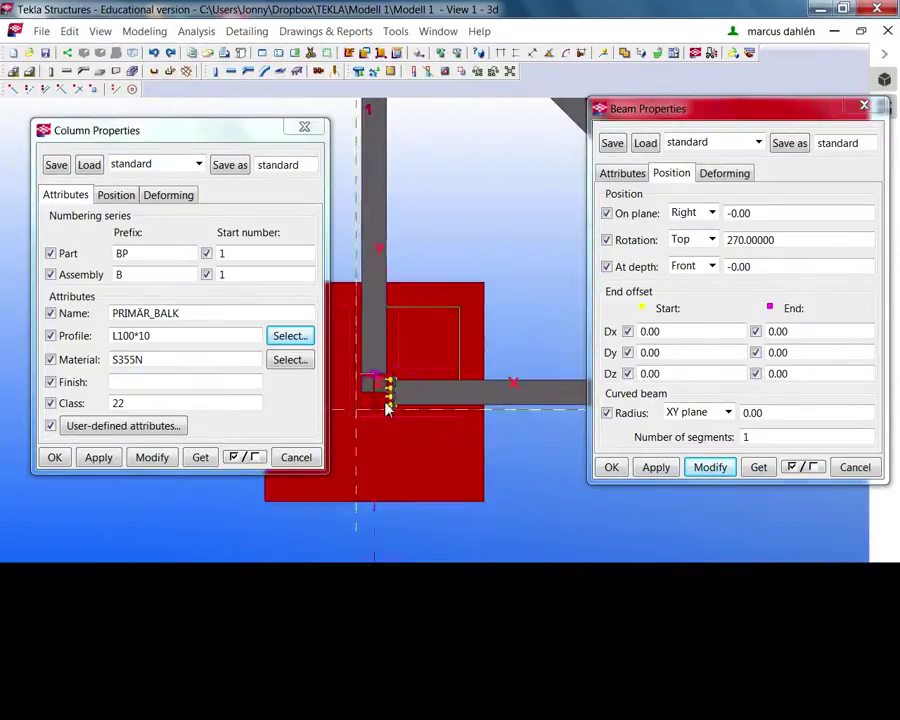
pyautogui.moveTo(368, 362); pyautogui.dragTo(497, 362, button='middle')
pyautogui.scroll(4, 460, 345)
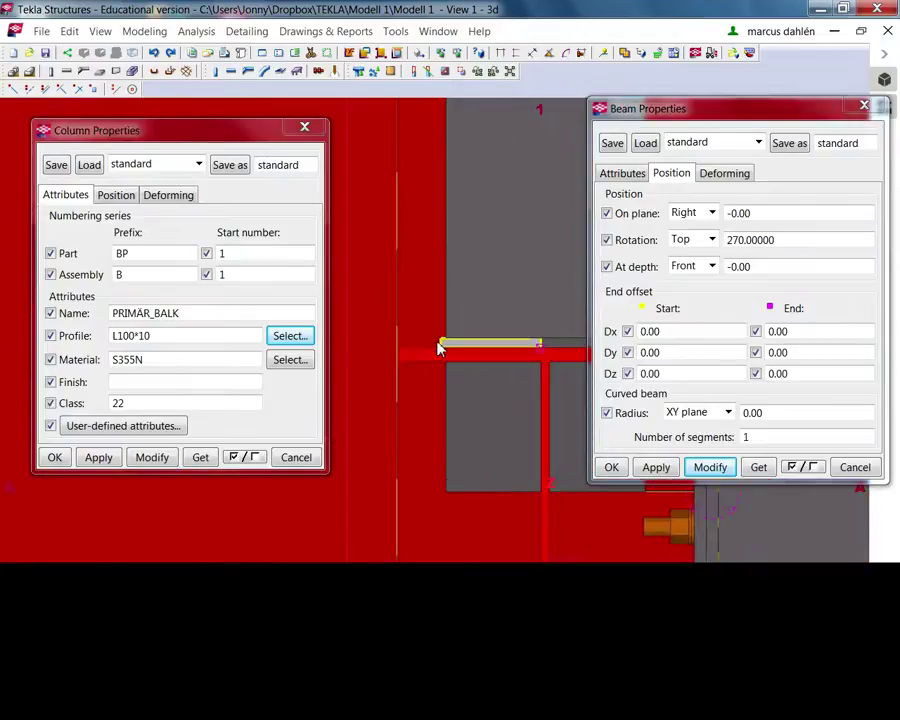
pyautogui.moveTo(512, 452); pyautogui.dragTo(425, 390, button='middle')
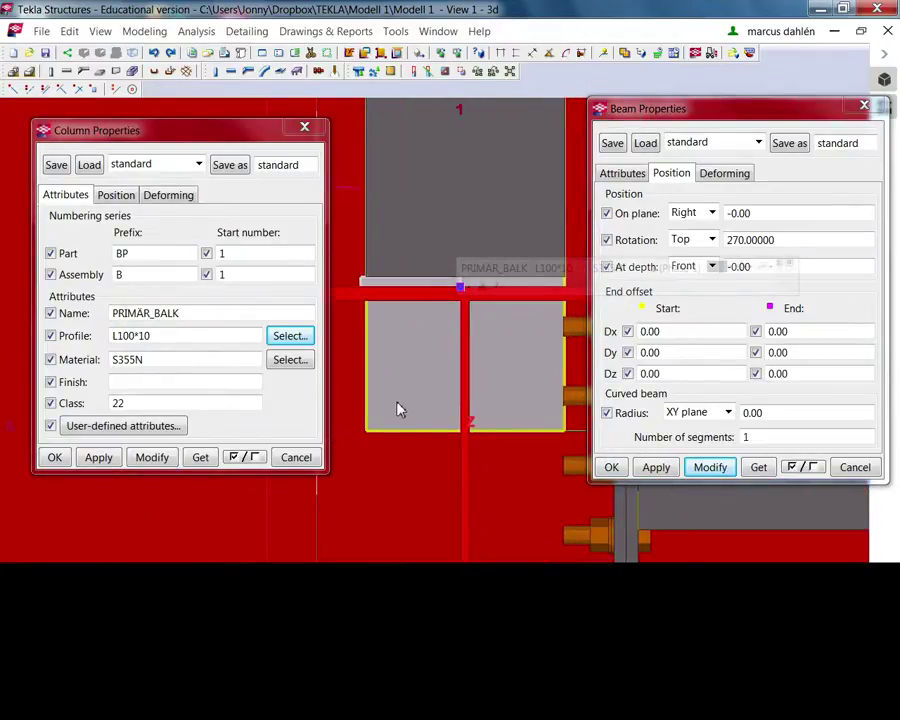
# Create a mirrored copy of the L100*10 angle about the column web's centreline, using Y0 145.00 and an angle of -90 degrees.
pyautogui.scroll(1, 362, 300)
pyautogui.rightClick(364, 274)
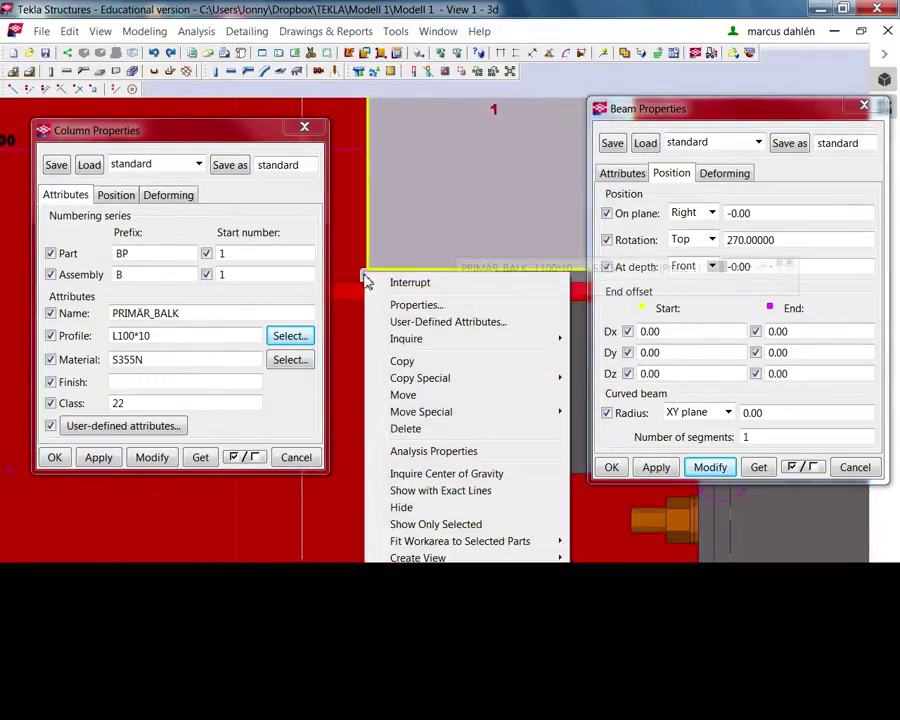
pyautogui.click(360, 277)
pyautogui.rightClick(362, 282)
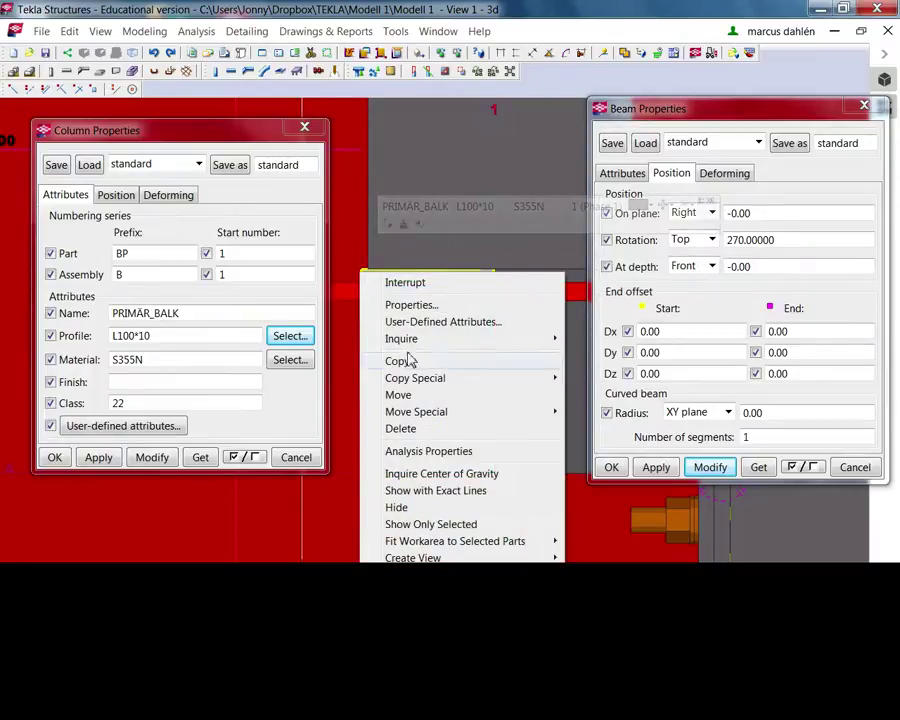
pyautogui.moveTo(428, 387)
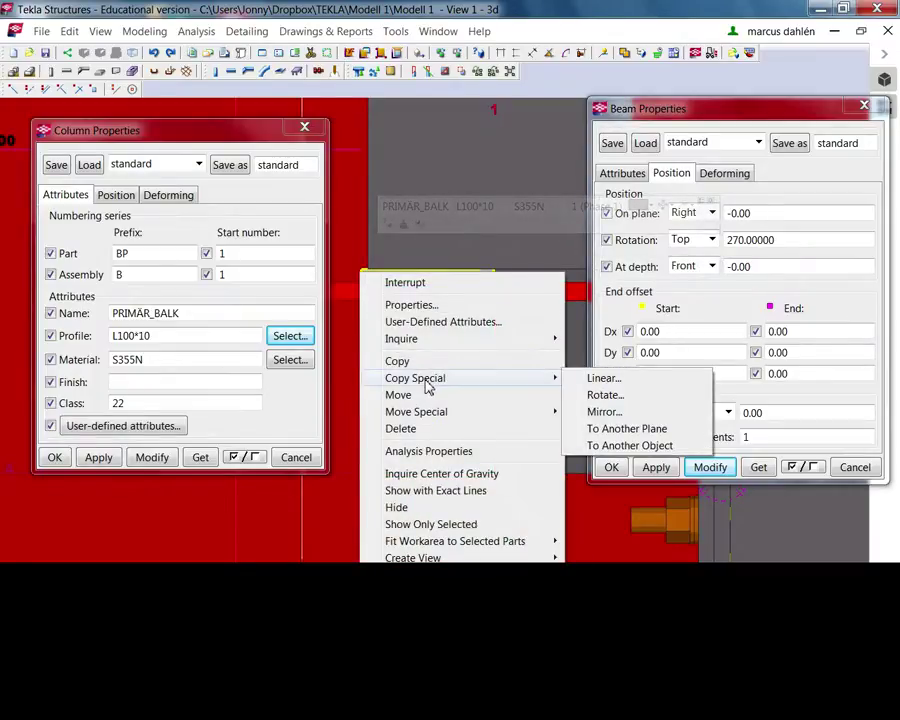
pyautogui.click(603, 412)
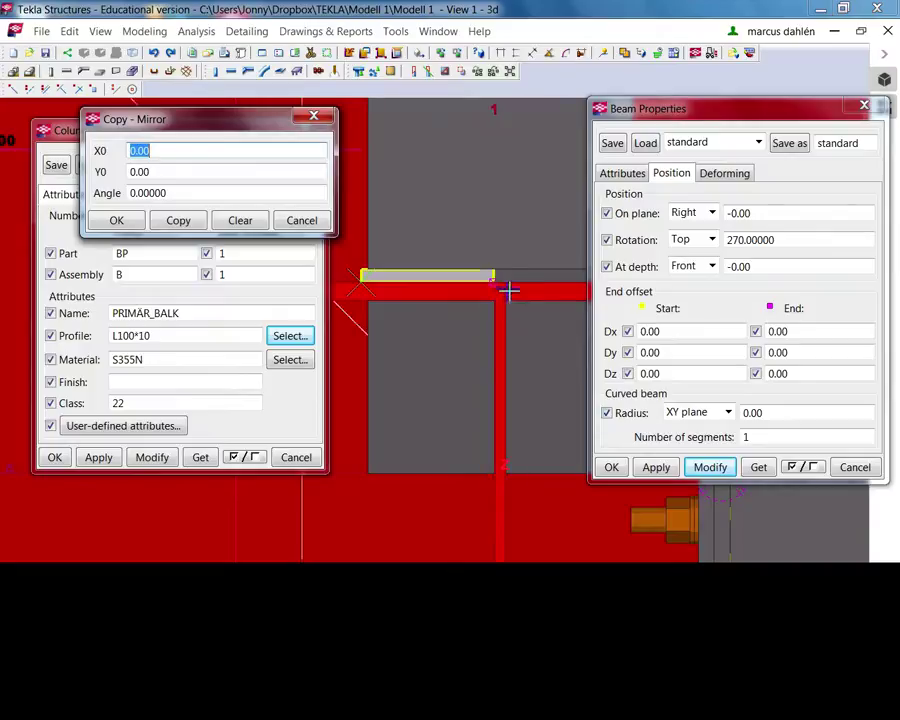
pyautogui.scroll(3, 475, 305)
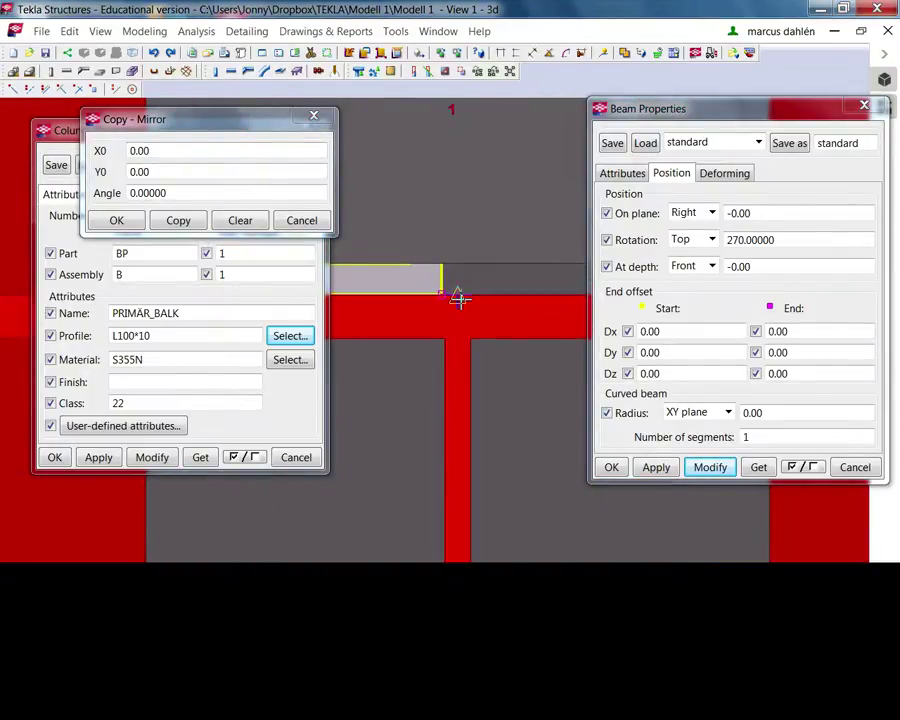
pyautogui.click(458, 302)
pyautogui.scroll(6, 472, 300)
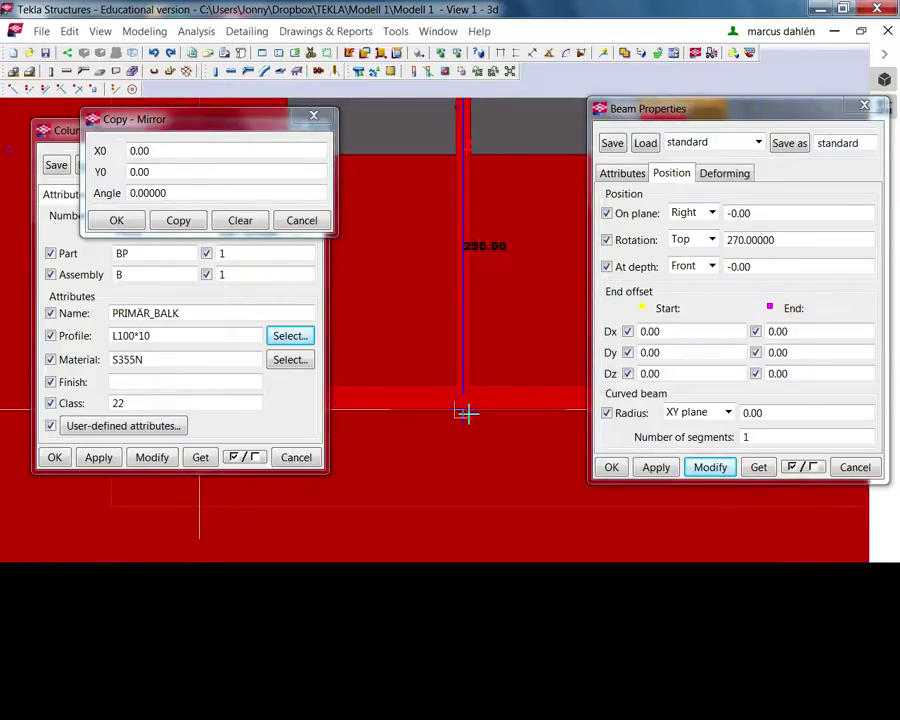
pyautogui.click(467, 412)
pyautogui.scroll(-5, 470, 400)
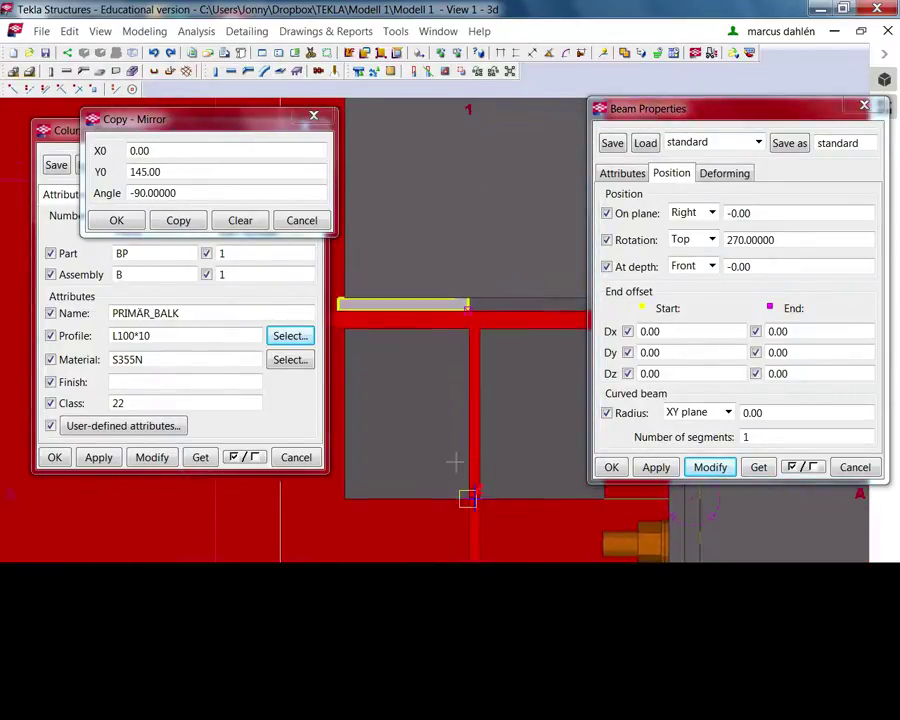
pyautogui.click(178, 221)
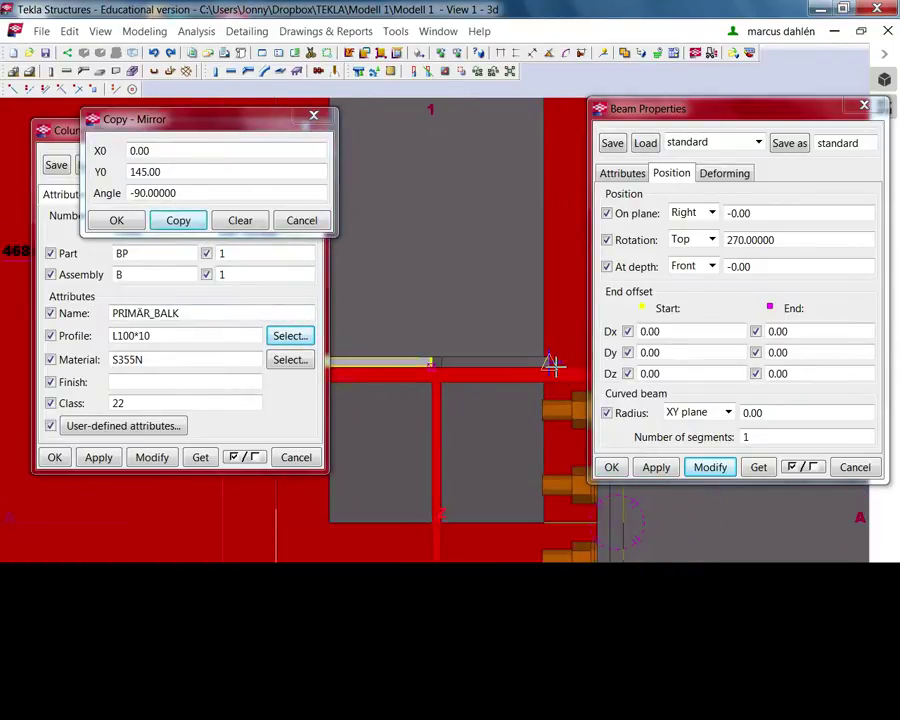
# Close the mirror-copy settings together with the column and beam properties dialogs.
pyautogui.keyDown('ctrl'); pyautogui.moveTo(523, 401); pyautogui.dragTo(537, 380, button='middle'); pyautogui.keyUp('ctrl')
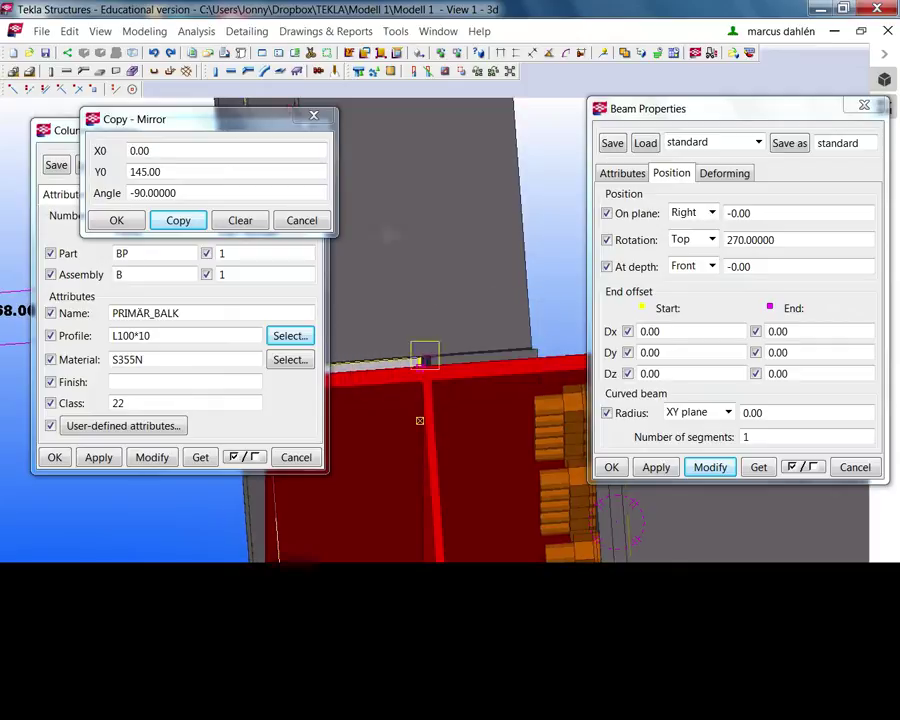
pyautogui.click(313, 116)
pyautogui.click(307, 130)
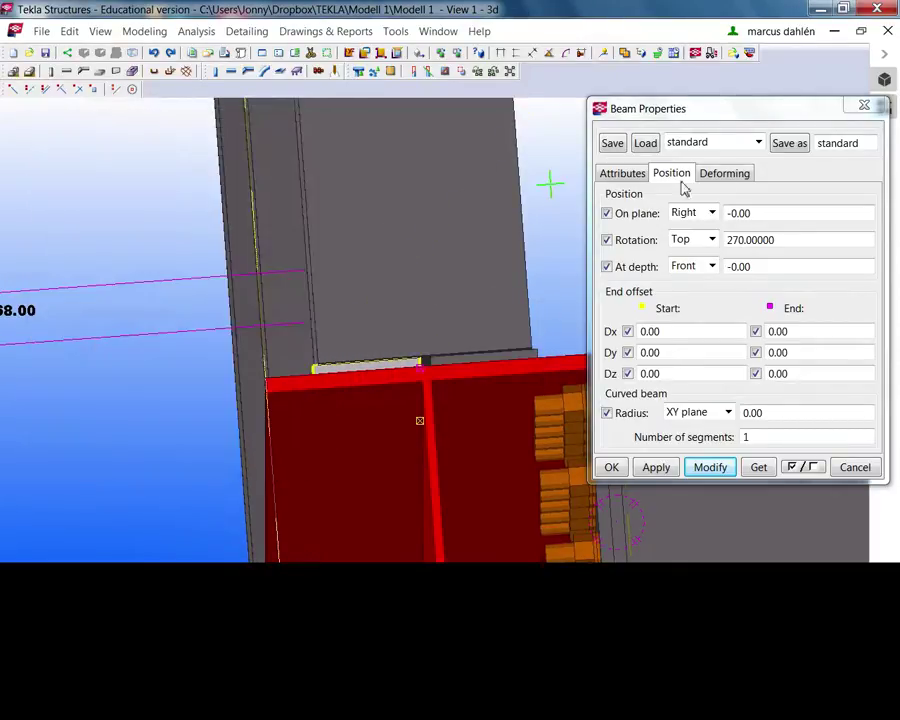
pyautogui.click(864, 108)
# Examine how the mirrored L100*10 angle fits between the beam flanges on the side facing the bolted end plate.
pyautogui.keyDown('ctrl'); pyautogui.moveTo(864, 108); pyautogui.dragTo(496, 168, button='middle'); pyautogui.keyUp('ctrl')
pyautogui.keyDown('ctrl'); pyautogui.moveTo(456, 384); pyautogui.dragTo(147, 370, button='middle'); pyautogui.keyUp('ctrl')
pyautogui.moveTo(553, 322); pyautogui.dragTo(436, 560, button='middle')
pyautogui.keyDown('ctrl'); pyautogui.moveTo(616, 501); pyautogui.dragTo(298, 391, button='middle'); pyautogui.keyUp('ctrl')
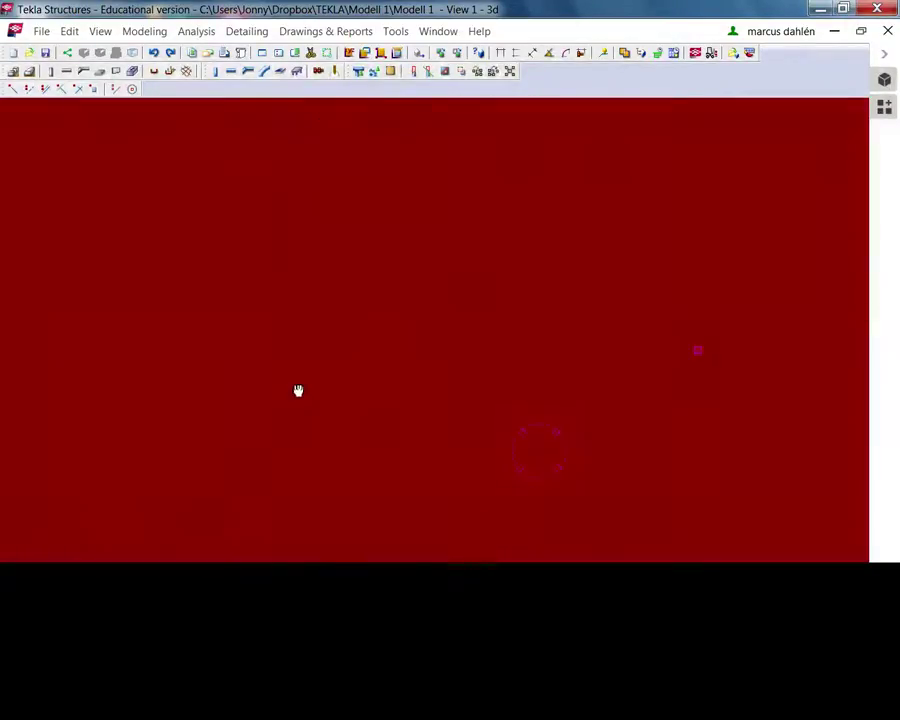
pyautogui.keyDown('ctrl'); pyautogui.moveTo(669, 469); pyautogui.dragTo(505, 400, button='middle'); pyautogui.keyUp('ctrl')
pyautogui.scroll(4, 508, 420)
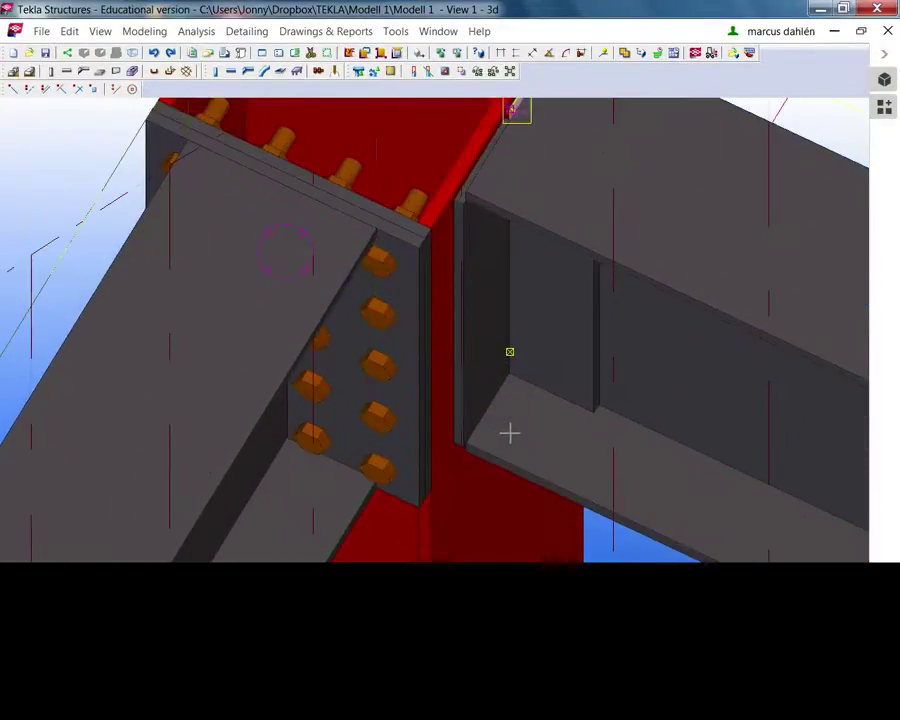
pyautogui.click(502, 436)
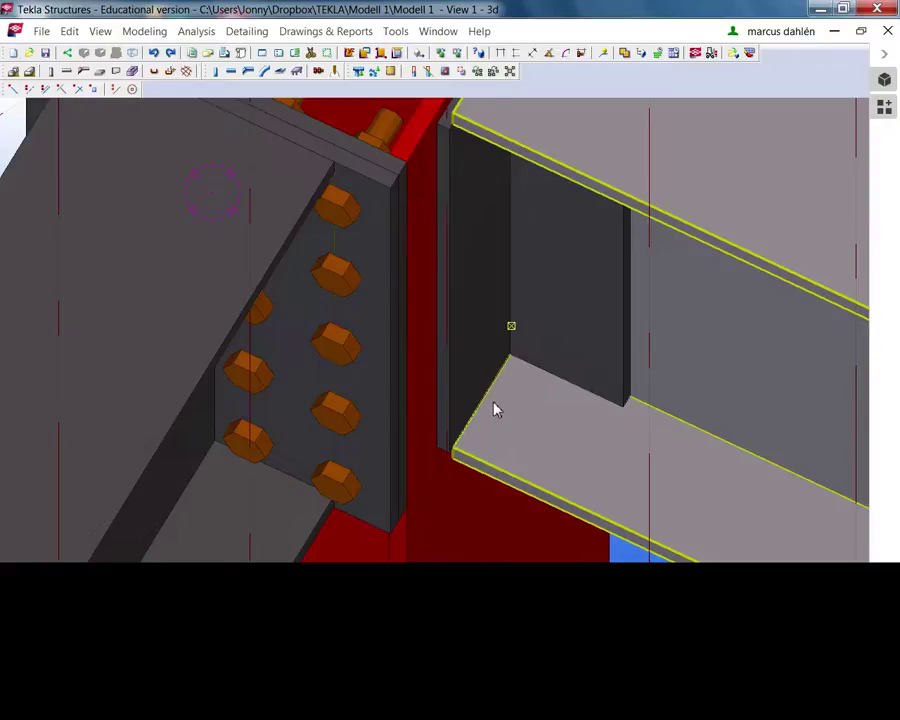
pyautogui.scroll(1, 490, 404)
pyautogui.keyDown('ctrl'); pyautogui.moveTo(488, 404); pyautogui.dragTo(508, 432, button='middle'); pyautogui.keyUp('ctrl')
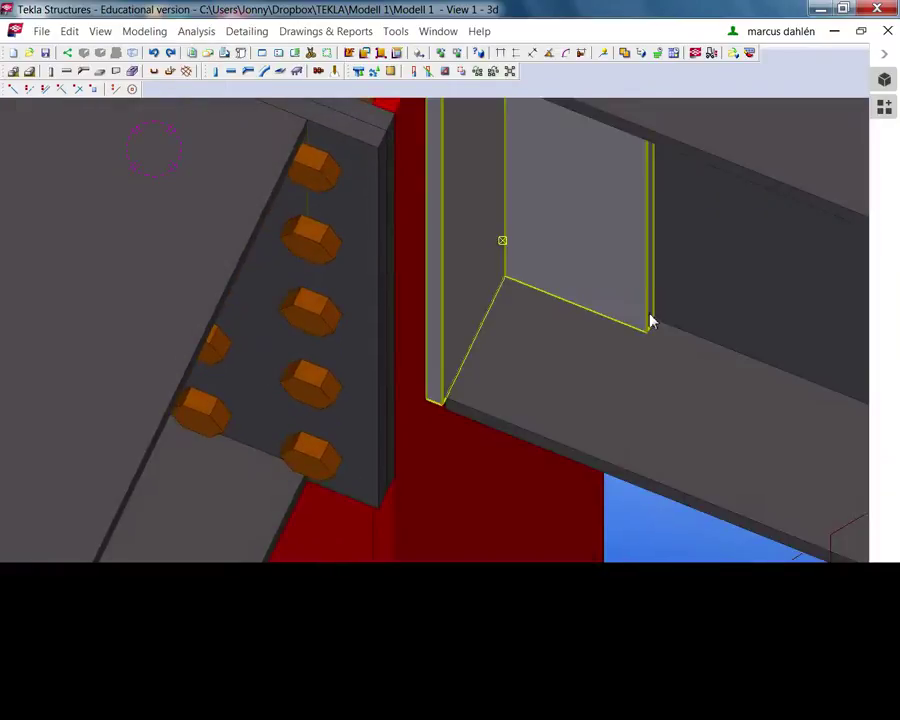
pyautogui.scroll(1, 652, 316)
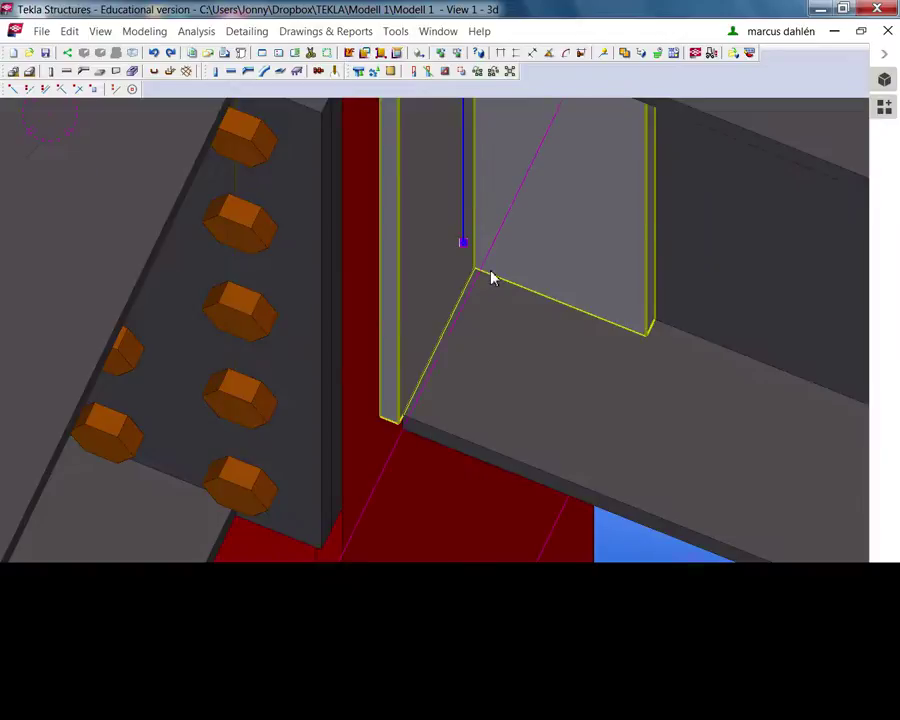
# Lower the top end point of the mirrored angle with a linear move of dZ -20 mm.
pyautogui.click(483, 309)
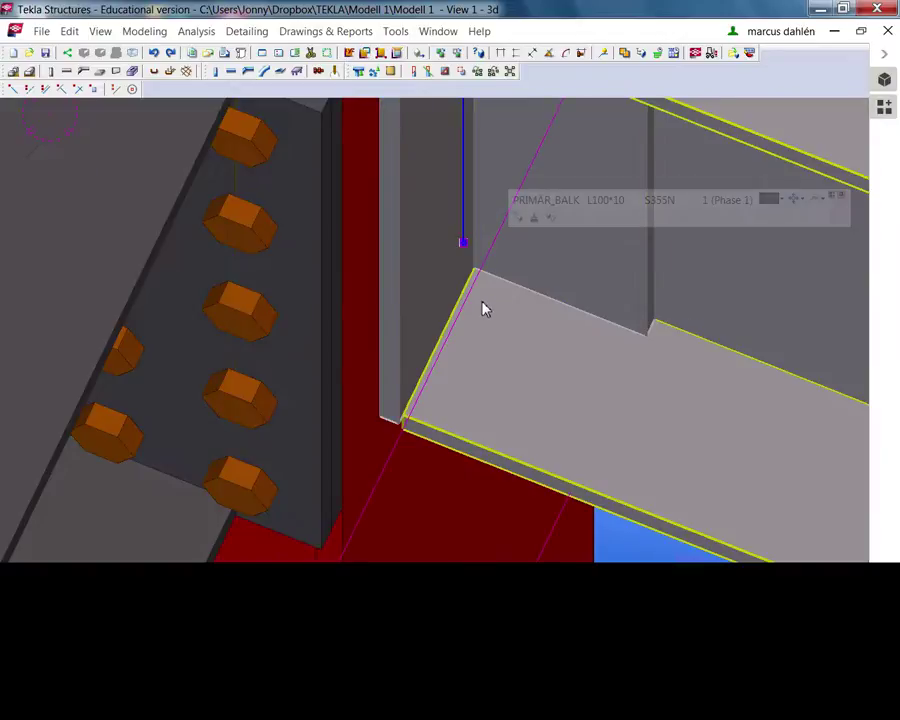
pyautogui.keyDown('ctrl'); pyautogui.moveTo(483, 309); pyautogui.dragTo(432, 453, button='middle'); pyautogui.keyUp('ctrl')
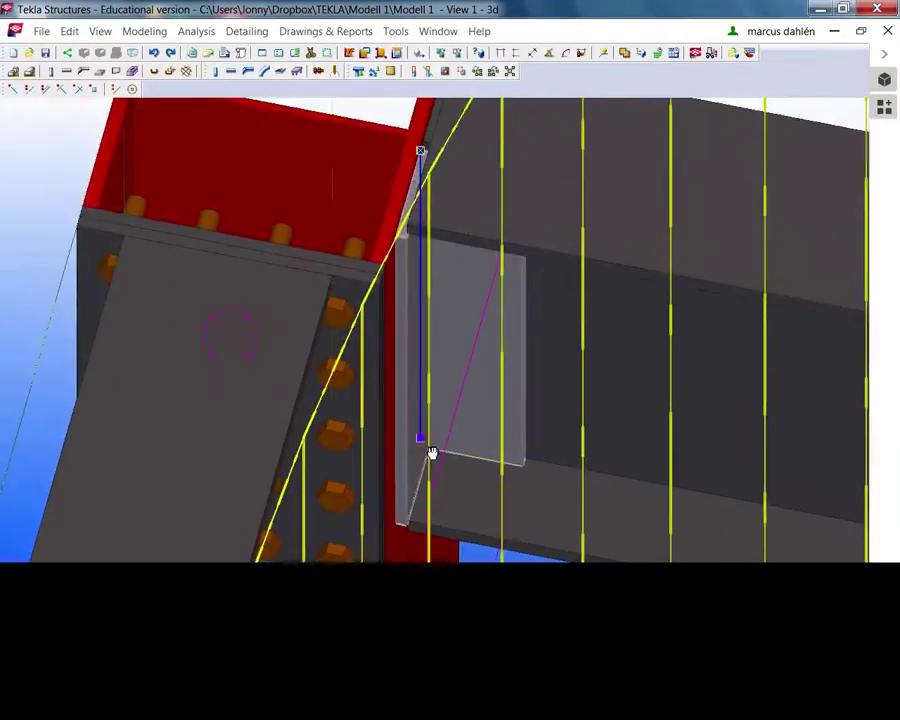
pyautogui.scroll(4, 421, 151)
pyautogui.click(424, 154)
pyautogui.hotkey('ctrl', 'm')
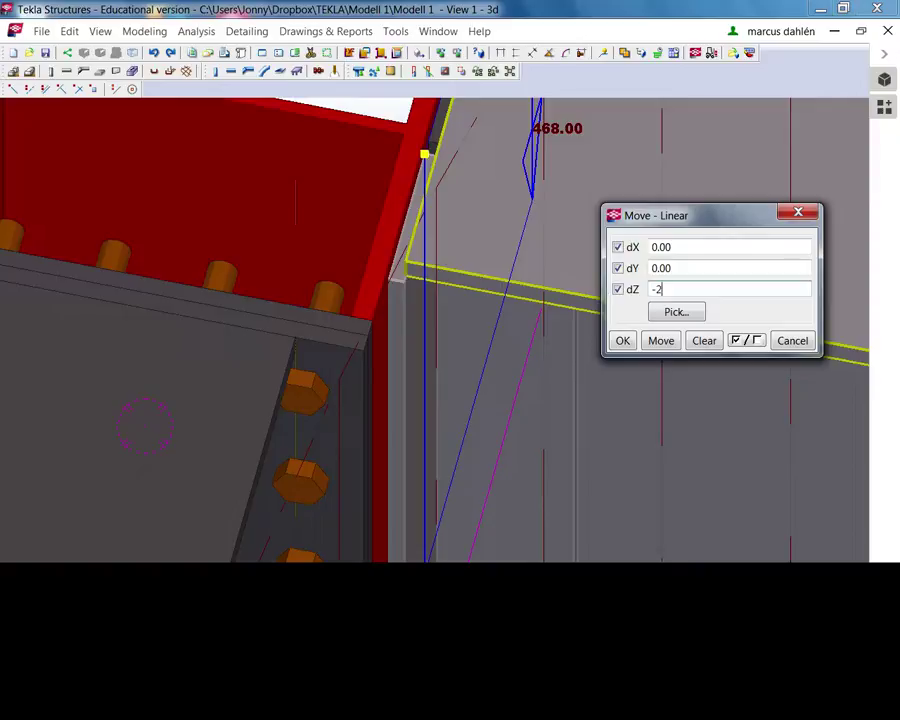
pyautogui.click(662, 345)
# Raise the bottom end point of the mirrored angle by a linear move of dZ 20 mm and close the move settings.
pyautogui.moveTo(566, 421); pyautogui.dragTo(535, 306, button='middle')
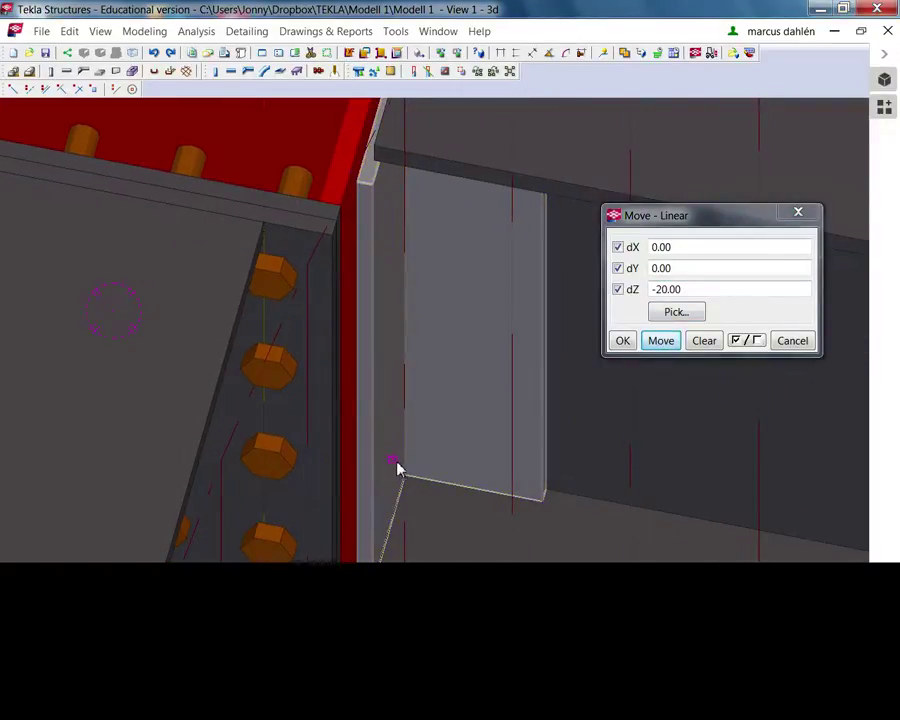
pyautogui.click(393, 461)
pyautogui.click(394, 463)
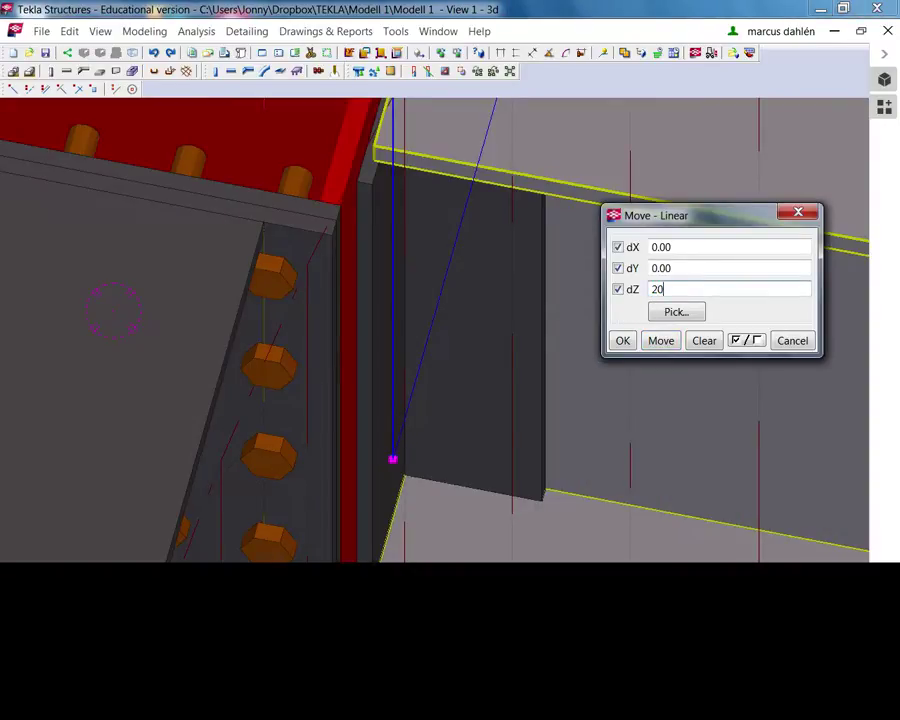
pyautogui.click(661, 341)
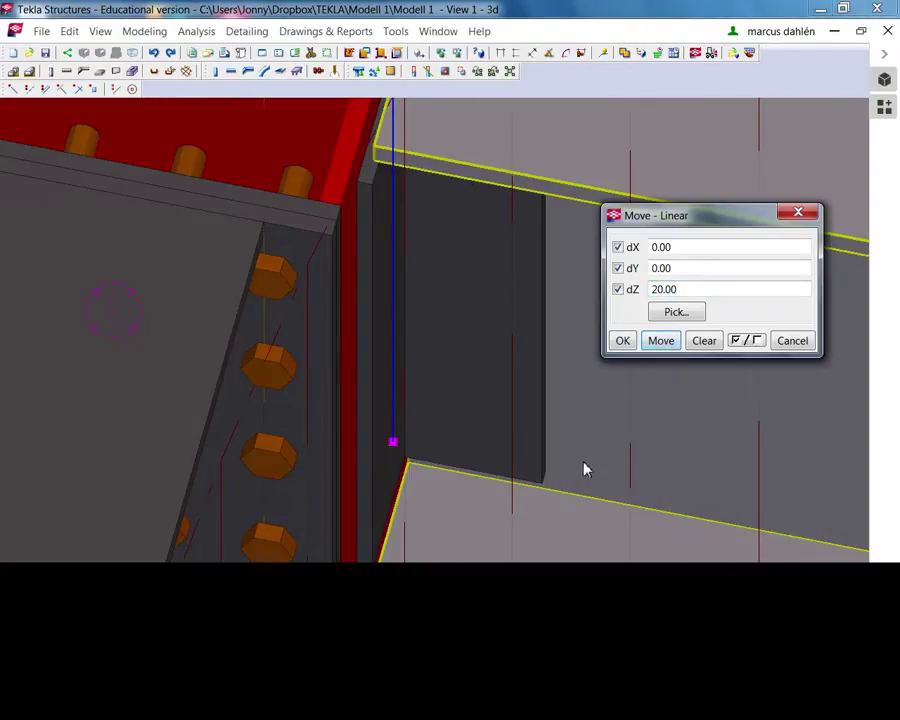
pyautogui.click(583, 467)
pyautogui.click(623, 341)
# Lower the top end point of the original angle on the beam's outer side with a linear move of dZ -20 mm.
pyautogui.keyDown('ctrl'); pyautogui.moveTo(607, 396); pyautogui.dragTo(386, 376, button='middle'); pyautogui.keyUp('ctrl')
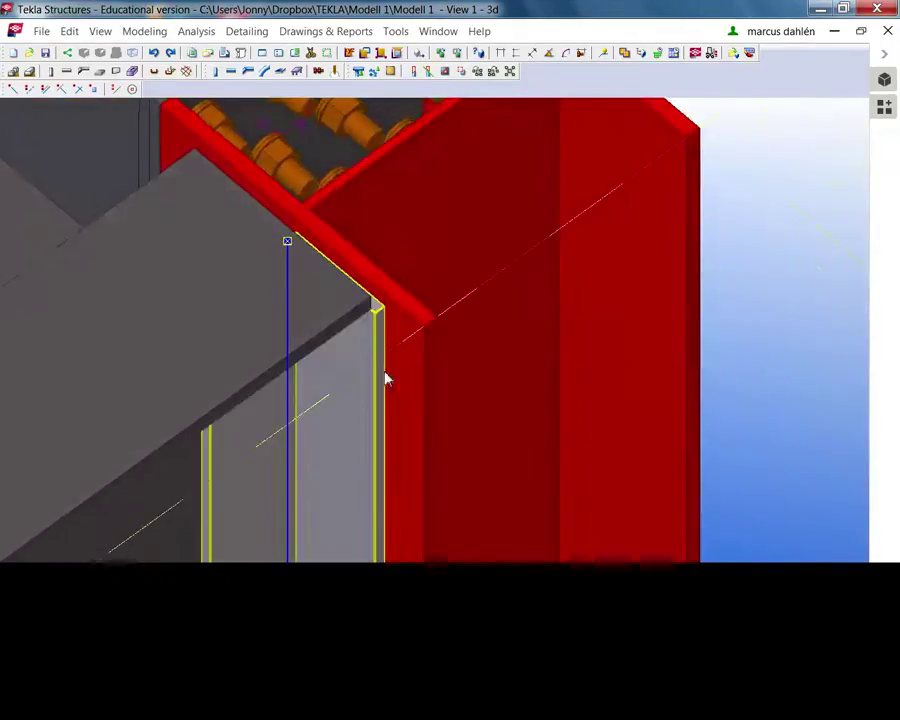
pyautogui.doubleClick(372, 337)
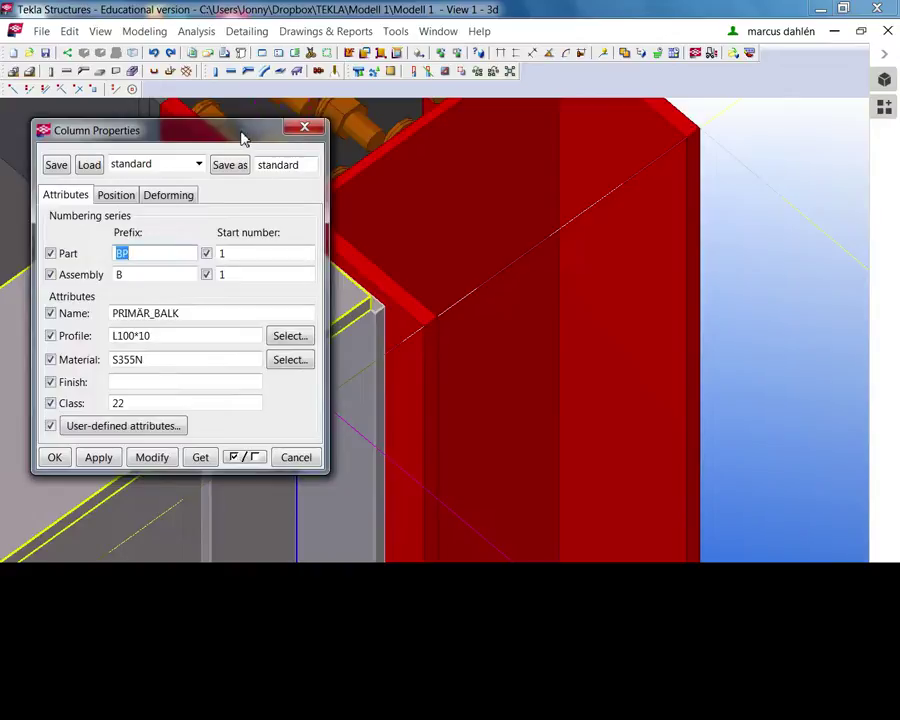
pyautogui.moveTo(241, 138); pyautogui.dragTo(758, 129)
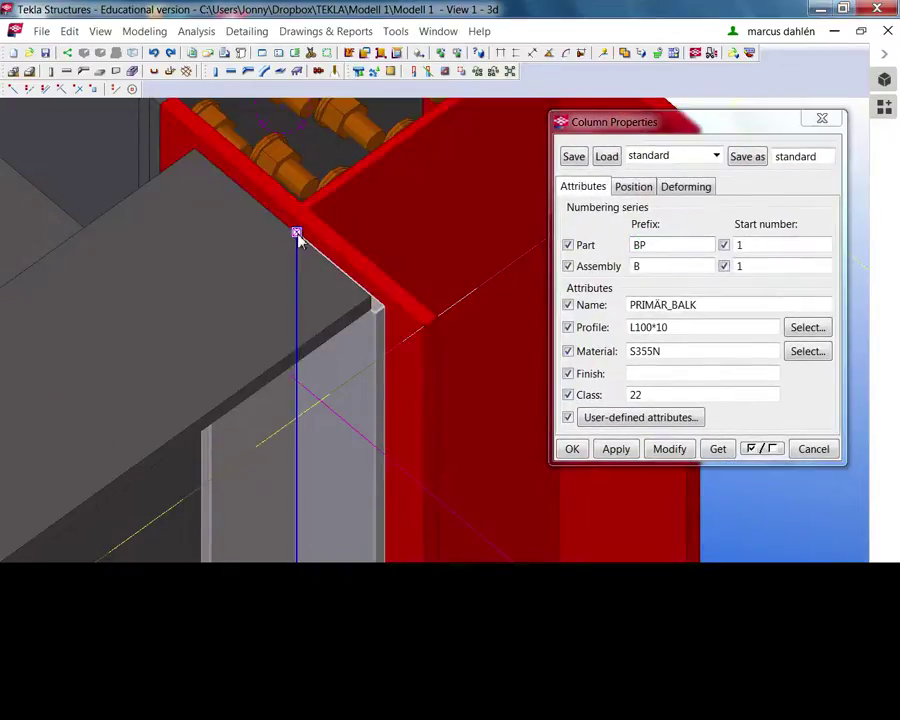
pyautogui.hotkey('ctrl', 'm')
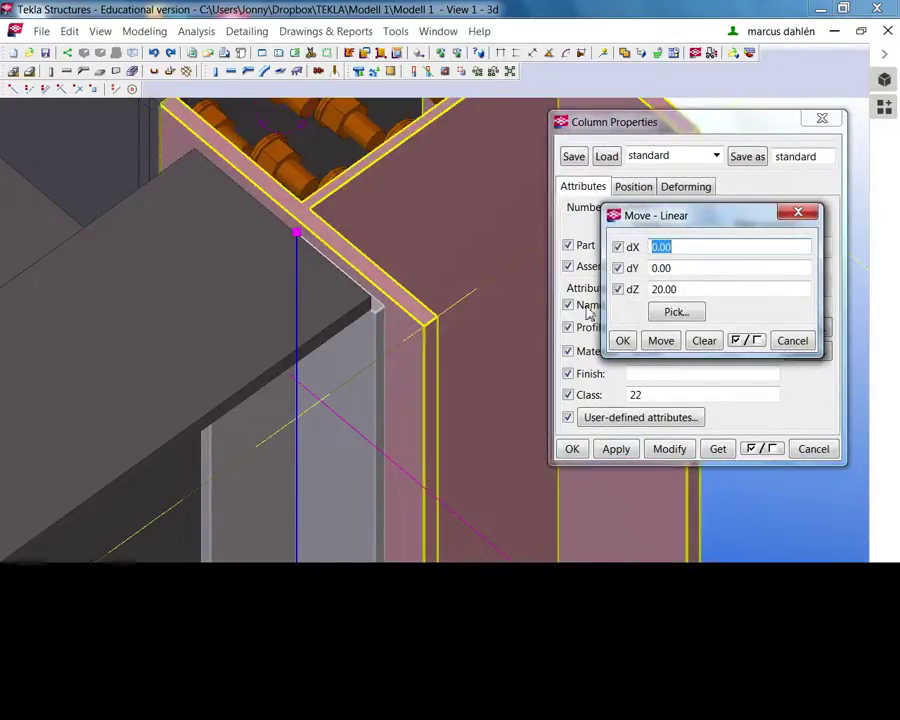
pyautogui.moveTo(695, 291); pyautogui.dragTo(597, 297)
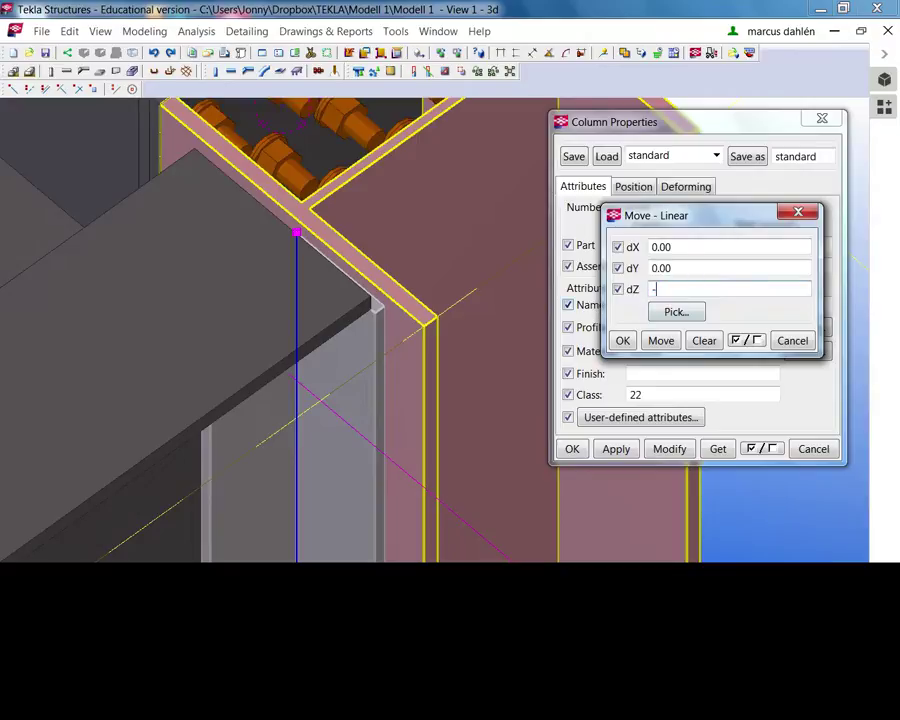
pyautogui.click(664, 340)
# Raise the bottom end point of the outer angle by a linear move of dZ 20 mm and close the move settings.
pyautogui.moveTo(460, 488); pyautogui.dragTo(454, 298, button='middle')
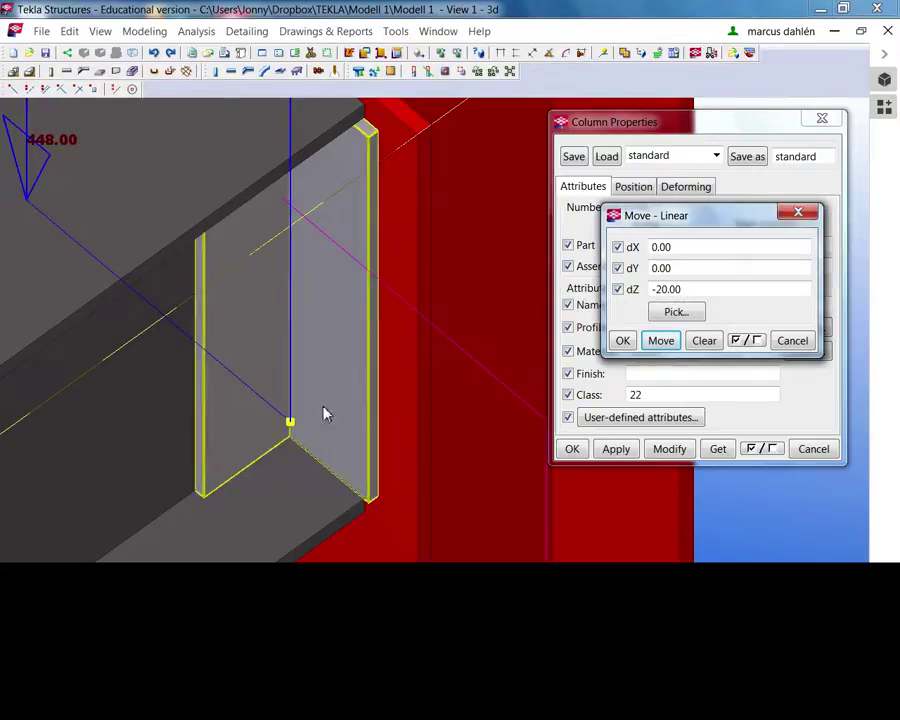
pyautogui.click(470, 330)
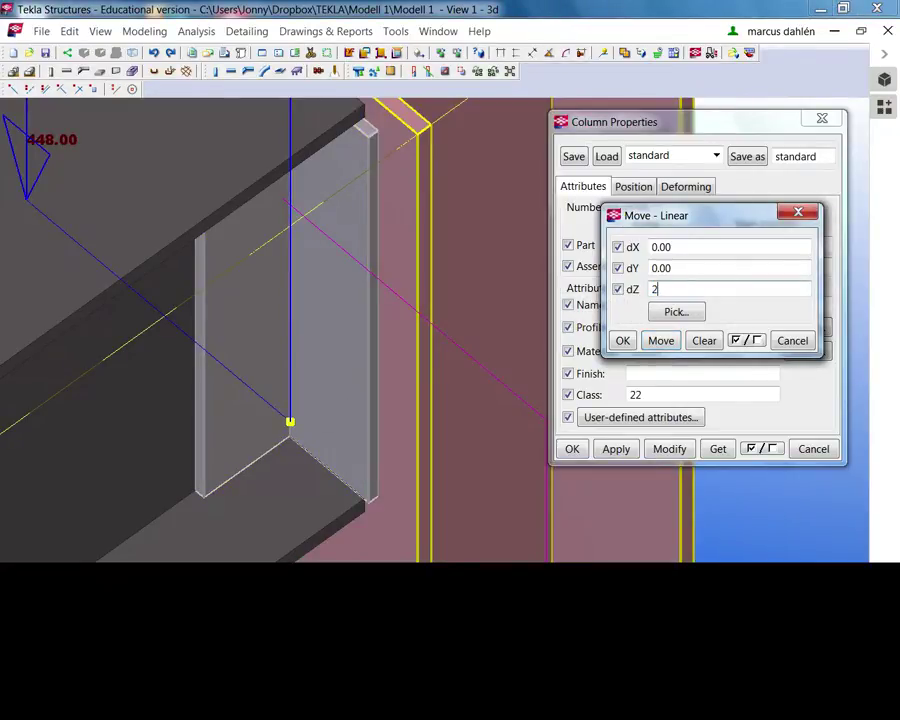
pyautogui.click(660, 341)
pyautogui.moveTo(450, 428)
pyautogui.keyDown('ctrl'); pyautogui.mouseDown(button='middle')
pyautogui.moveTo(445, 375)
pyautogui.moveTo(456, 437)
pyautogui.mouseUp(button='middle'); pyautogui.keyUp('ctrl')
pyautogui.scroll(-3, 444, 422)
pyautogui.click(797, 213)
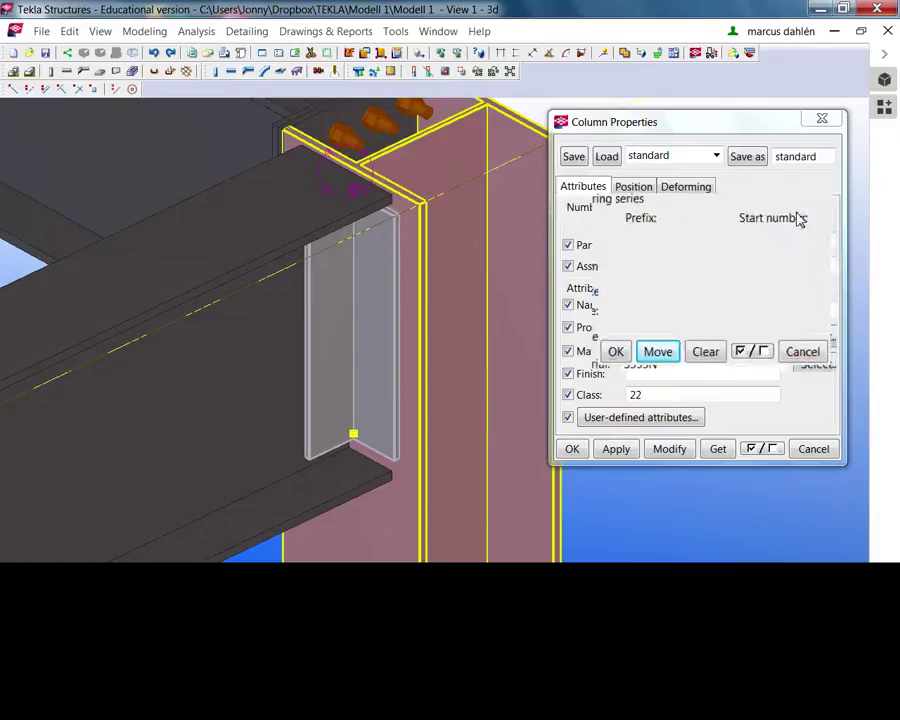
# Check the shortened outer angle's clearance to the beam flange and close the column properties.
pyautogui.scroll(5, 424, 446)
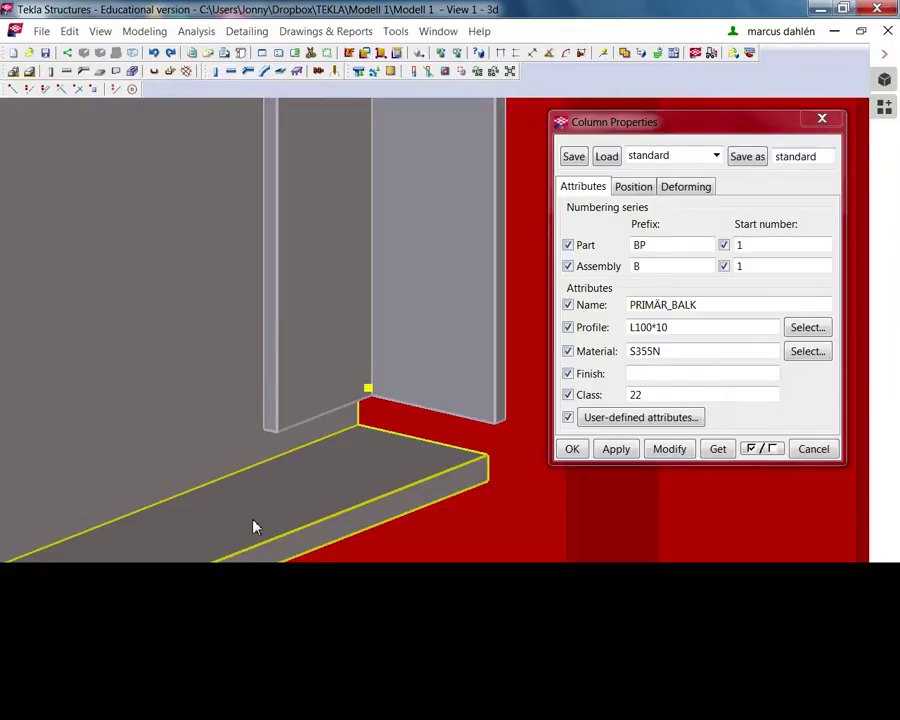
pyautogui.keyDown('ctrl'); pyautogui.moveTo(217, 472); pyautogui.dragTo(389, 396, button='middle'); pyautogui.keyUp('ctrl')
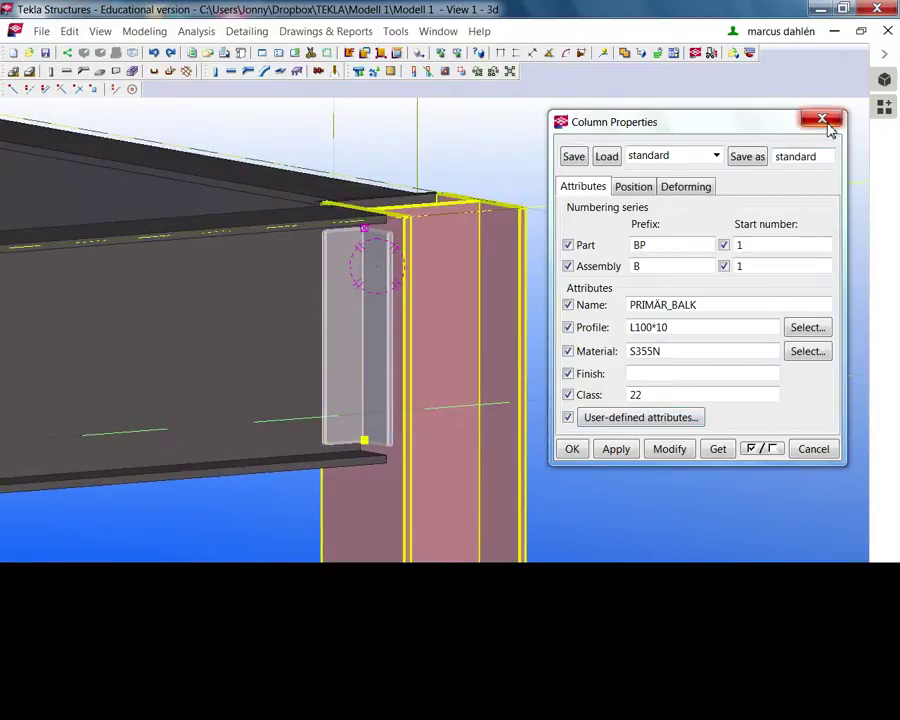
pyautogui.click(822, 120)
pyautogui.scroll(2, 620, 334)
pyautogui.keyDown('ctrl'); pyautogui.moveTo(620, 334); pyautogui.dragTo(586, 455, button='middle'); pyautogui.keyUp('ctrl')
pyautogui.click(586, 455)
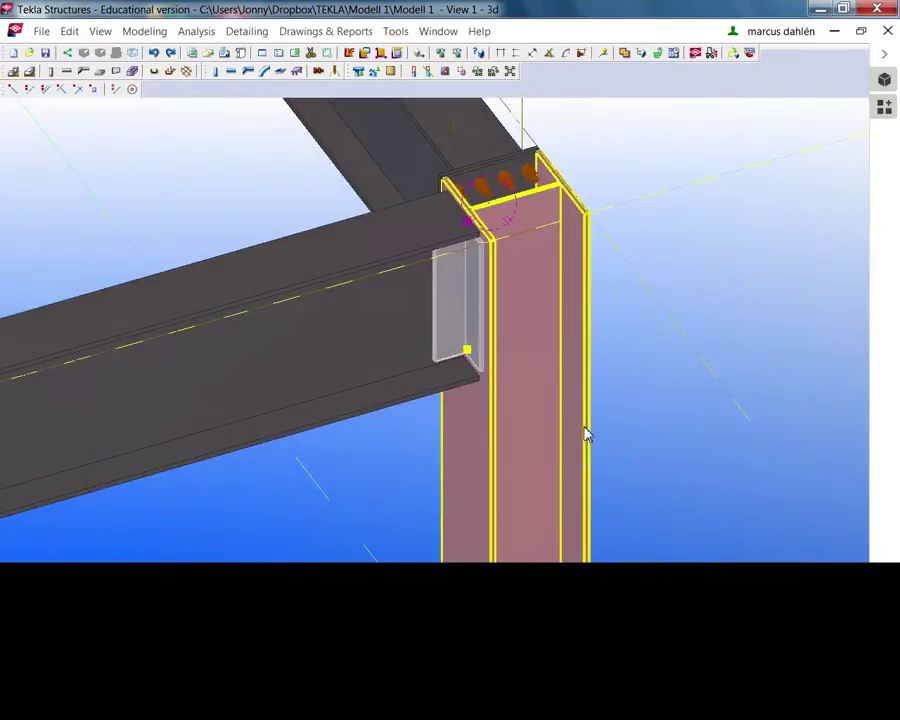
# Start a new bolt group and select the outer angle, the primary beam and the mirrored angle as the parts to bolt.
pyautogui.click(318, 75)
pyautogui.scroll(2, 469, 353)
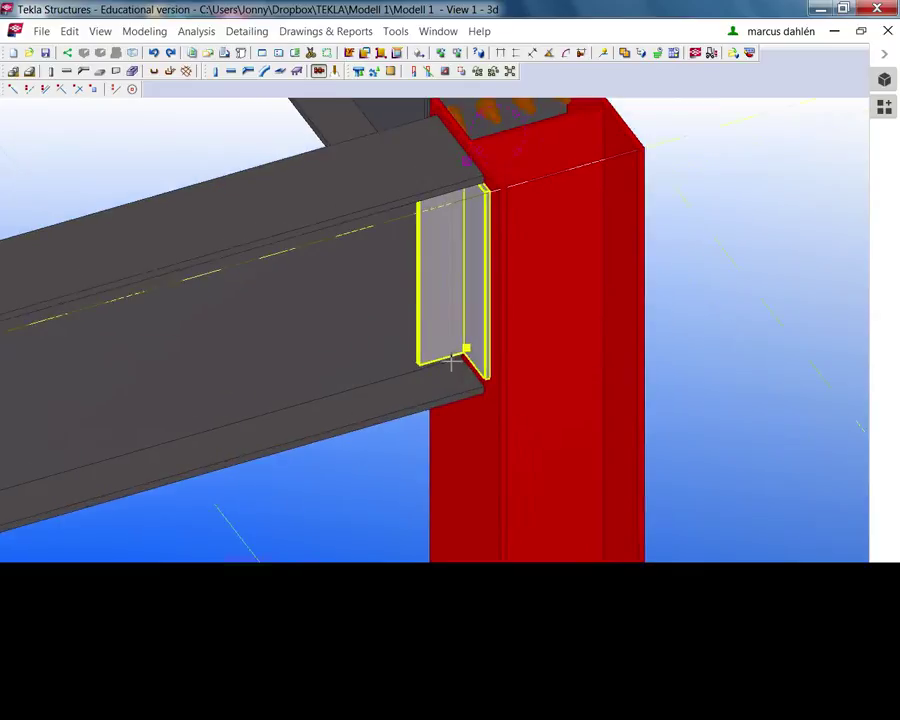
pyautogui.keyDown('ctrl'); pyautogui.moveTo(437, 331); pyautogui.dragTo(383, 183, button='middle'); pyautogui.keyUp('ctrl')
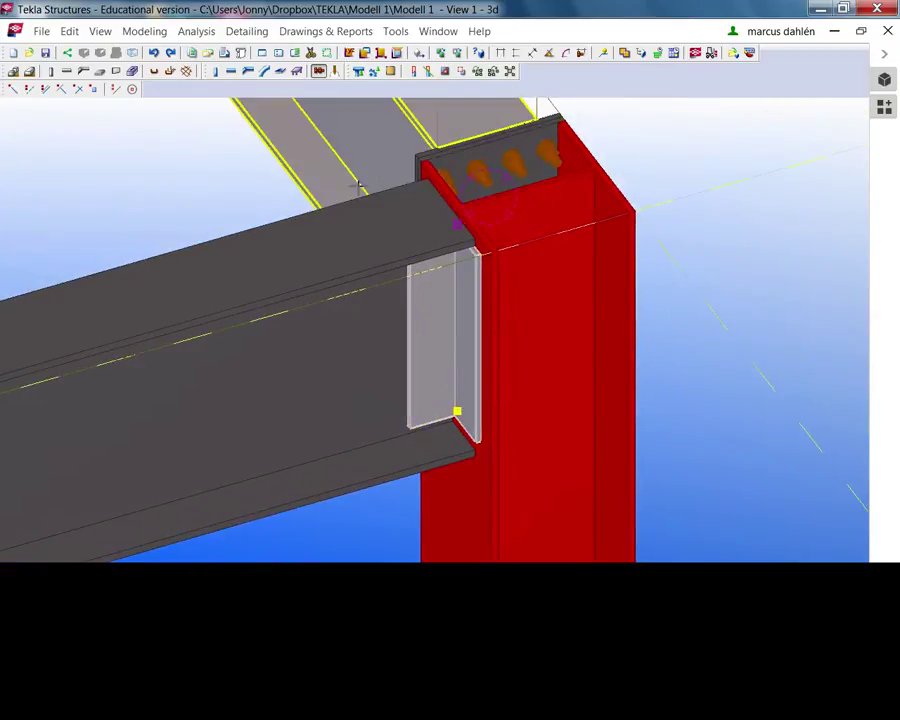
pyautogui.click(432, 401)
pyautogui.click(383, 428)
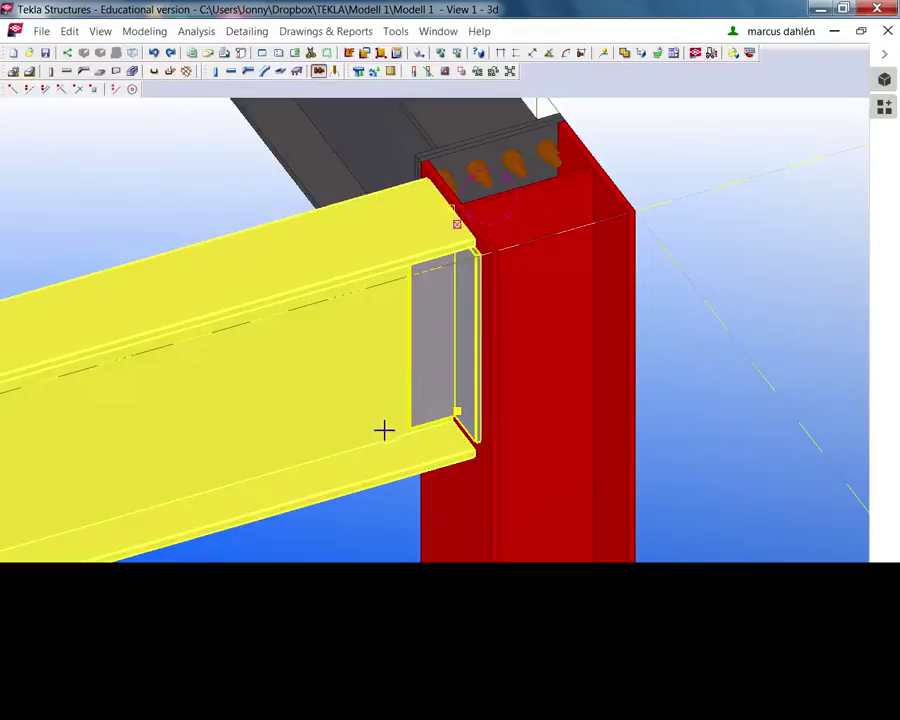
pyautogui.keyDown('ctrl'); pyautogui.moveTo(384, 429); pyautogui.dragTo(682, 415, button='middle'); pyautogui.keyUp('ctrl')
pyautogui.scroll(-5, 724, 466)
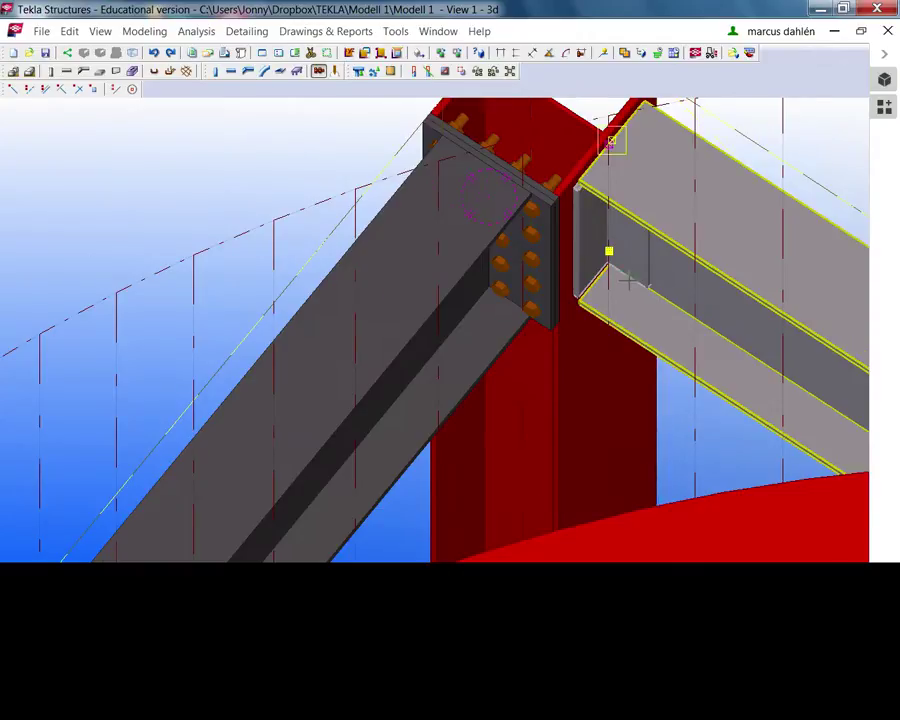
pyautogui.scroll(4, 628, 281)
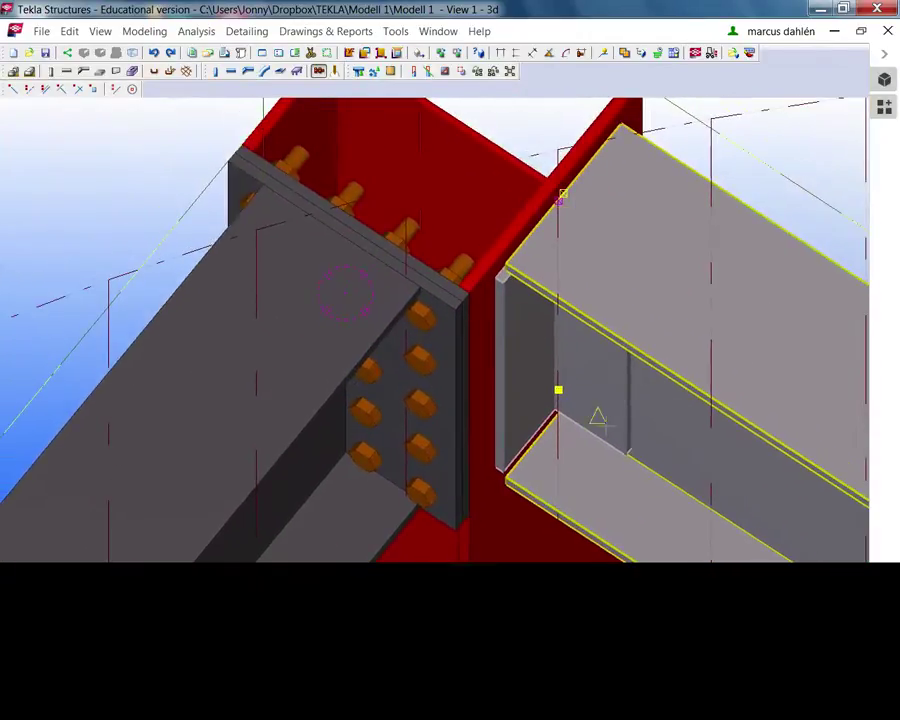
pyautogui.keyDown('ctrl'); pyautogui.moveTo(606, 427); pyautogui.dragTo(659, 404, button='middle'); pyautogui.keyUp('ctrl')
pyautogui.scroll(3, 601, 418)
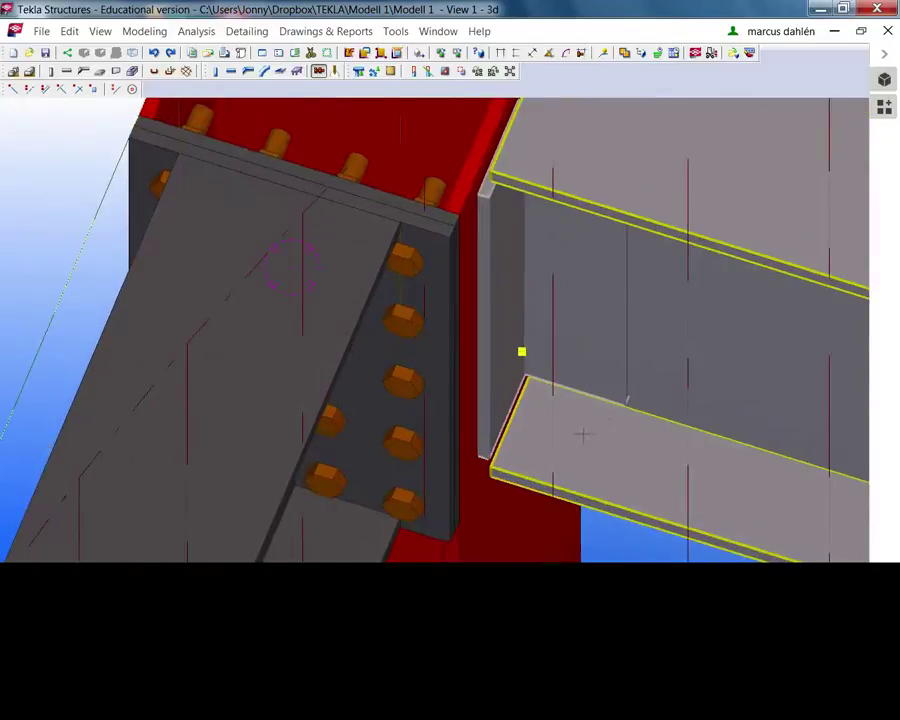
pyautogui.keyDown('ctrl'); pyautogui.moveTo(583, 434); pyautogui.dragTo(446, 244, button='middle'); pyautogui.keyUp('ctrl')
pyautogui.keyDown('ctrl'); pyautogui.moveTo(510, 269); pyautogui.dragTo(365, 476, button='middle'); pyautogui.keyUp('ctrl')
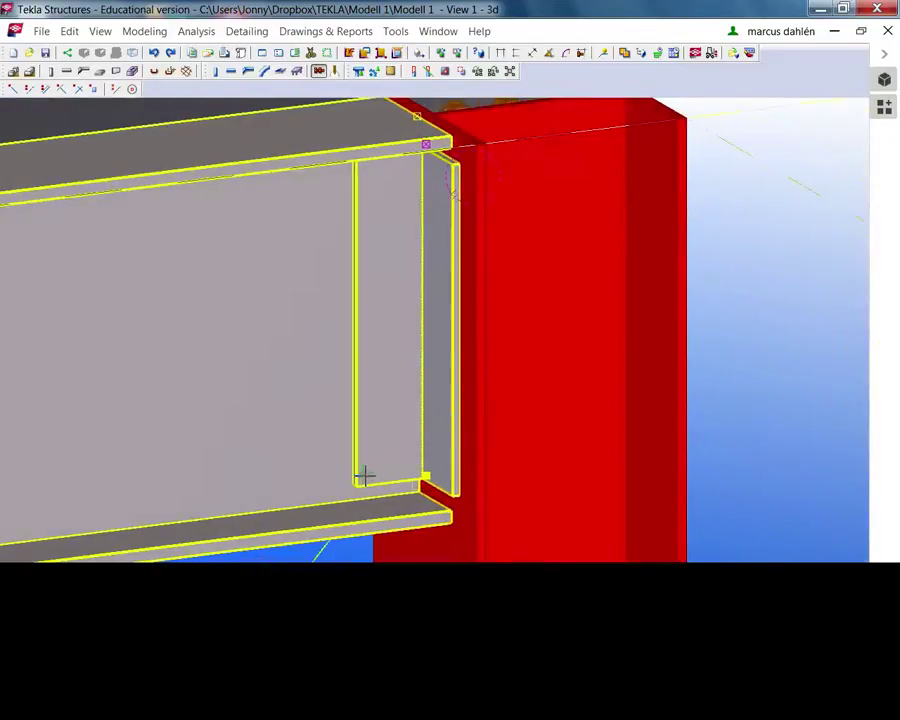
# Place the bolt group on the outer angle's web leg, from its bottom edge midpoint to its top edge midpoint.
pyautogui.scroll(1, 364, 477)
pyautogui.scroll(1, 392, 487)
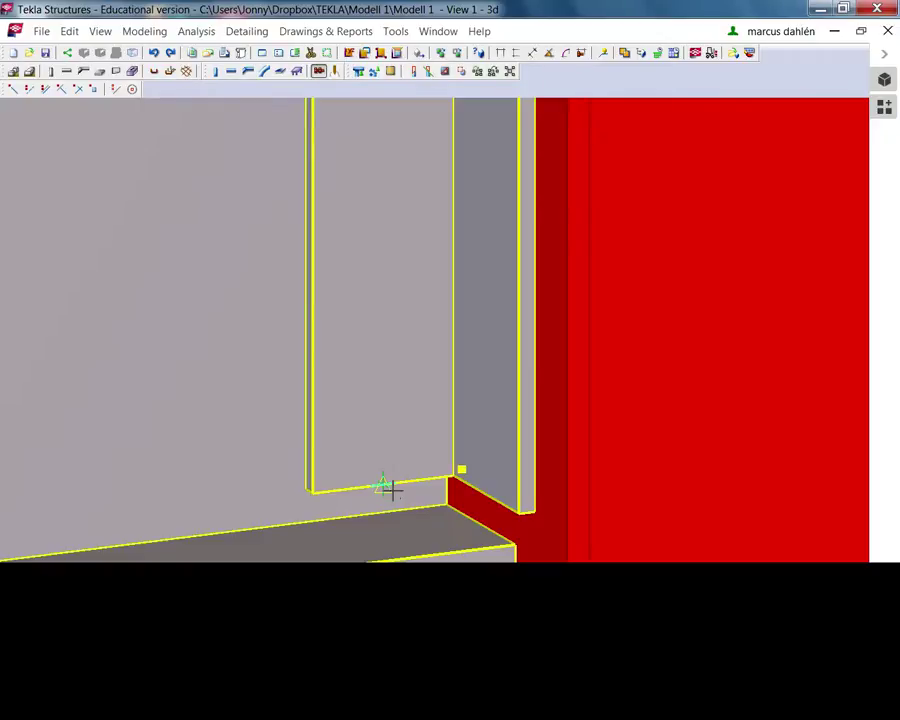
pyautogui.scroll(-4, 393, 462)
pyautogui.moveTo(388, 417); pyautogui.dragTo(377, 540, button='middle')
pyautogui.scroll(-1, 408, 536)
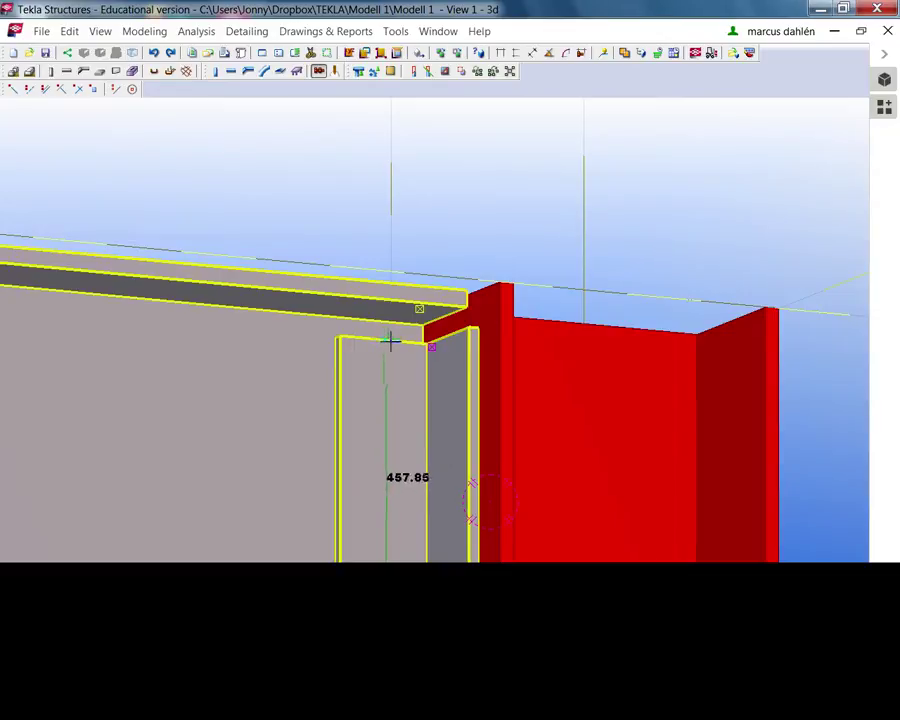
pyautogui.scroll(3, 390, 342)
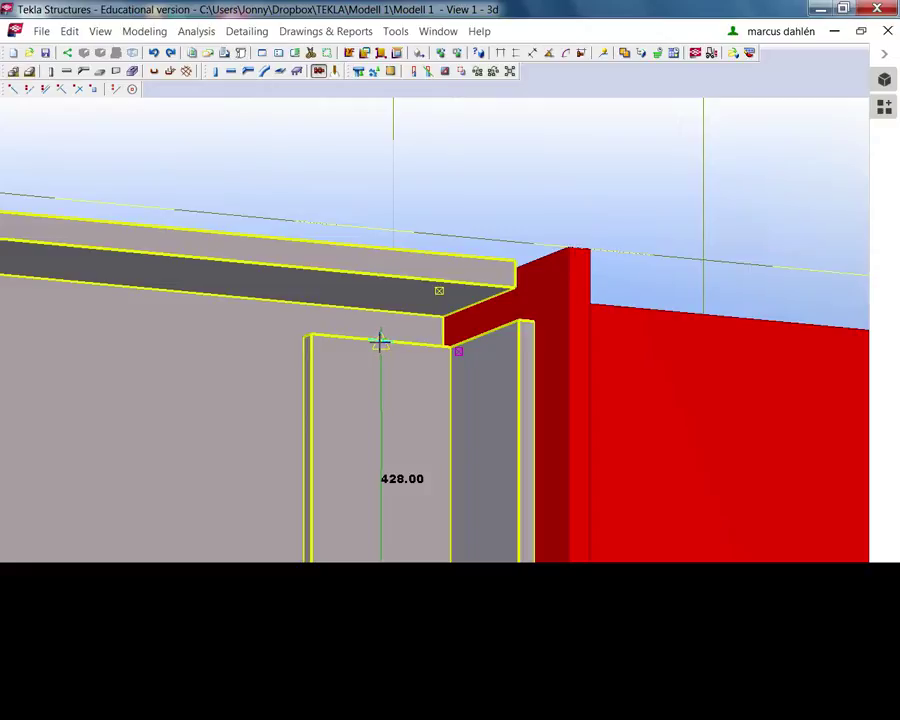
pyautogui.click(381, 343)
pyautogui.scroll(-6, 414, 464)
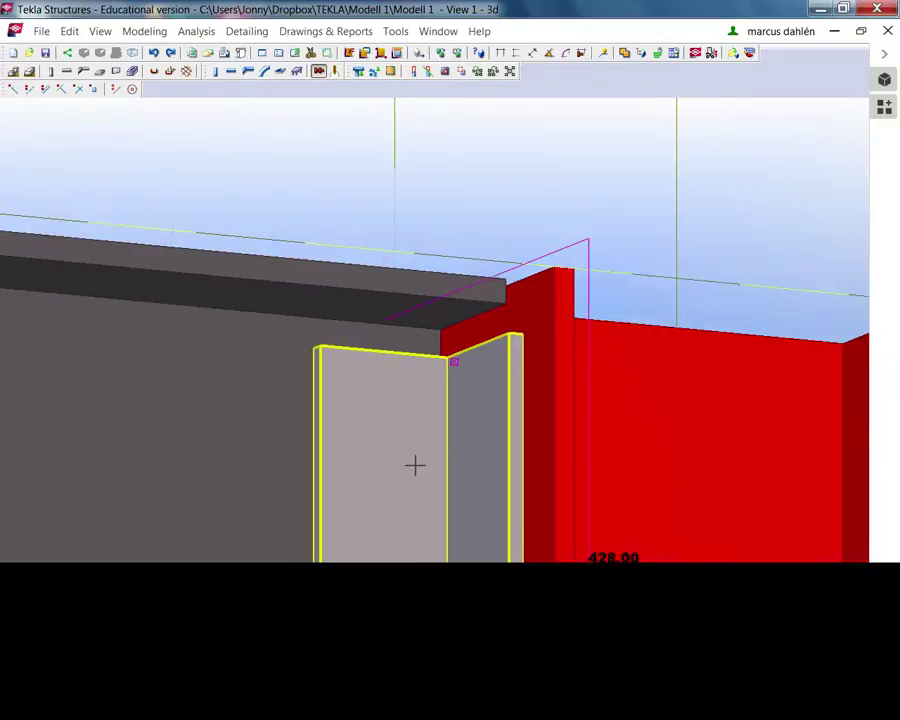
pyautogui.moveTo(412, 500); pyautogui.dragTo(418, 340, button='middle')
pyautogui.keyDown('ctrl'); pyautogui.moveTo(415, 412); pyautogui.dragTo(416, 471, button='middle'); pyautogui.keyUp('ctrl')
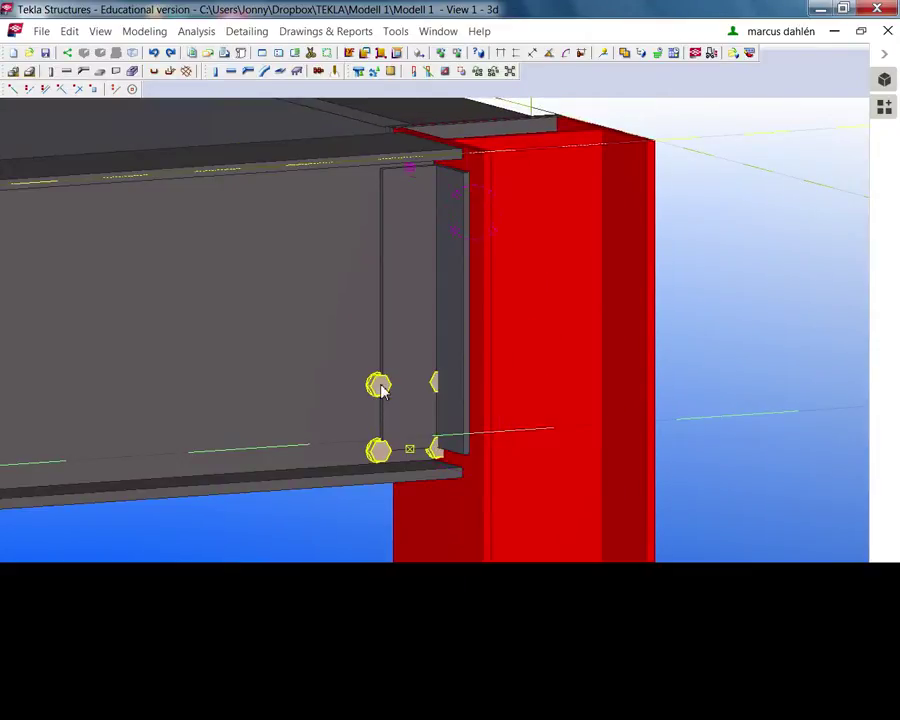
# Set the web bolt group's bolt distance Y to 0.00 and modify the group to a single column.
pyautogui.doubleClick(380, 390)
pyautogui.moveTo(629, 58); pyautogui.dragTo(816, 25)
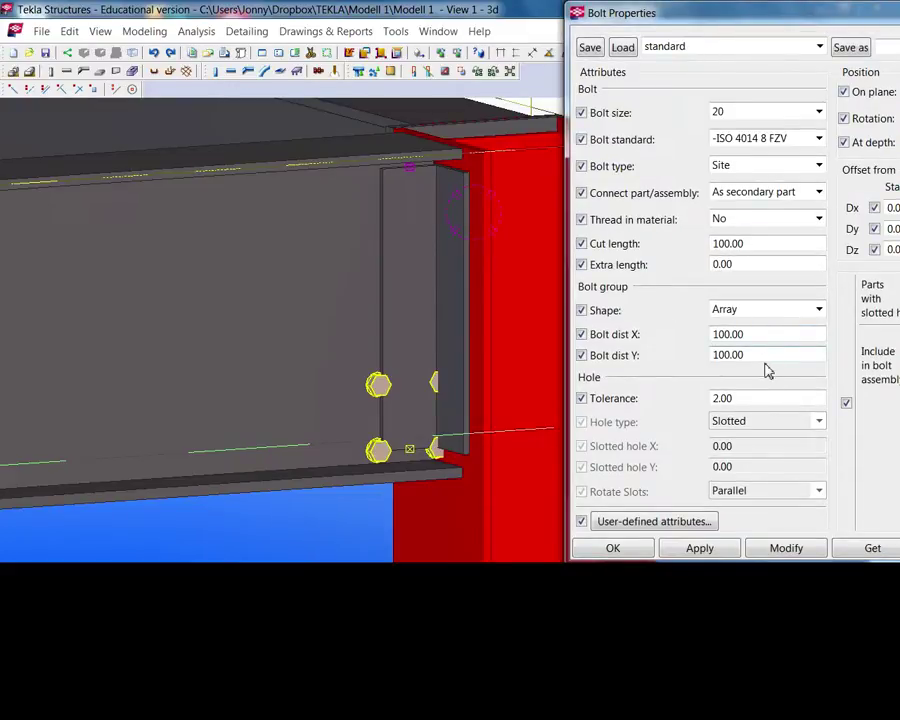
pyautogui.moveTo(773, 354); pyautogui.dragTo(613, 376)
pyautogui.write('0.00')
pyautogui.click(774, 555)
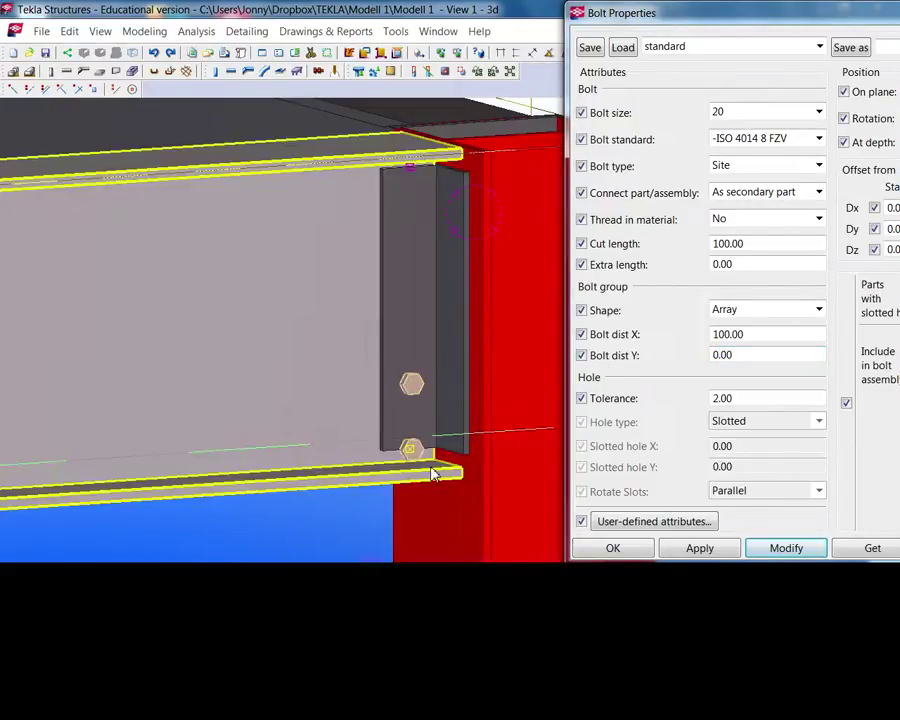
pyautogui.click(490, 455)
# Set the web bolt group's bolt distance X to 6*75 and modify the group.
pyautogui.click(714, 334)
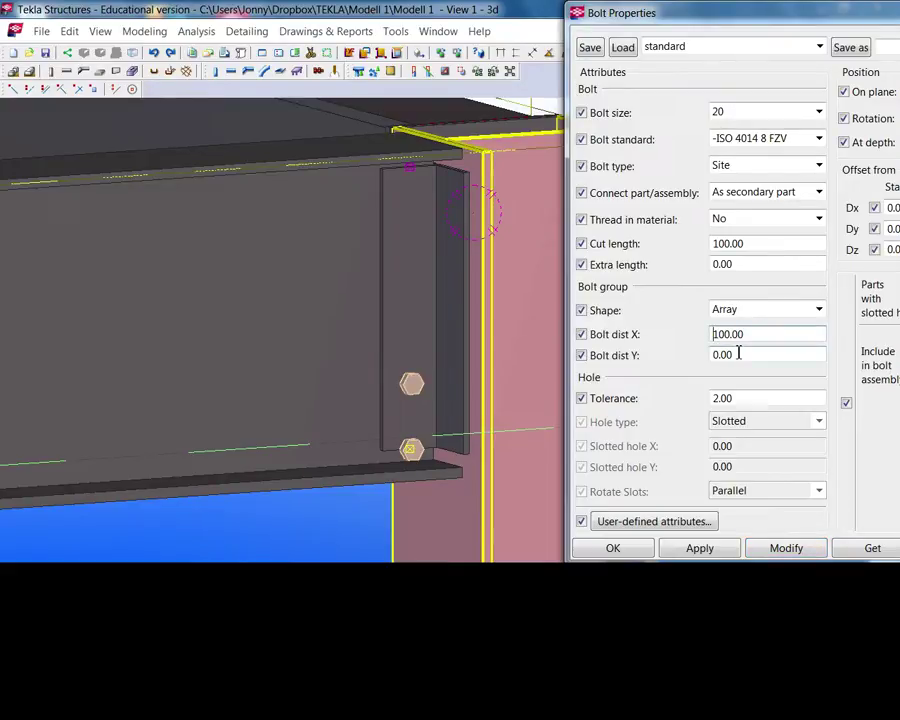
pyautogui.write('6*')
pyautogui.press('BackSpace')
pyautogui.write('*')
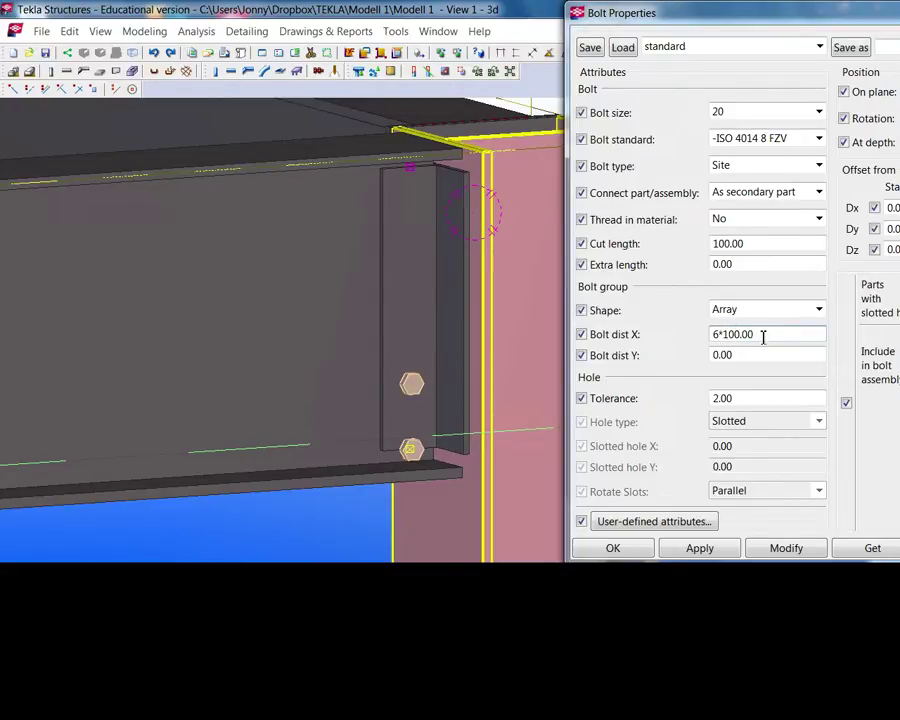
pyautogui.moveTo(763, 338); pyautogui.dragTo(727, 346)
pyautogui.write('75')
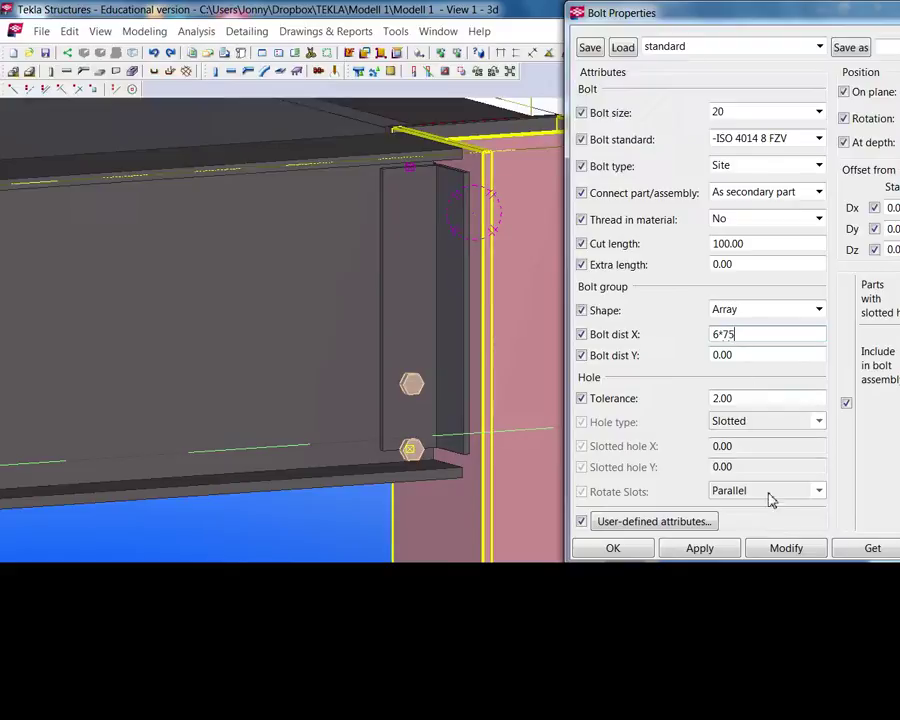
pyautogui.click(783, 550)
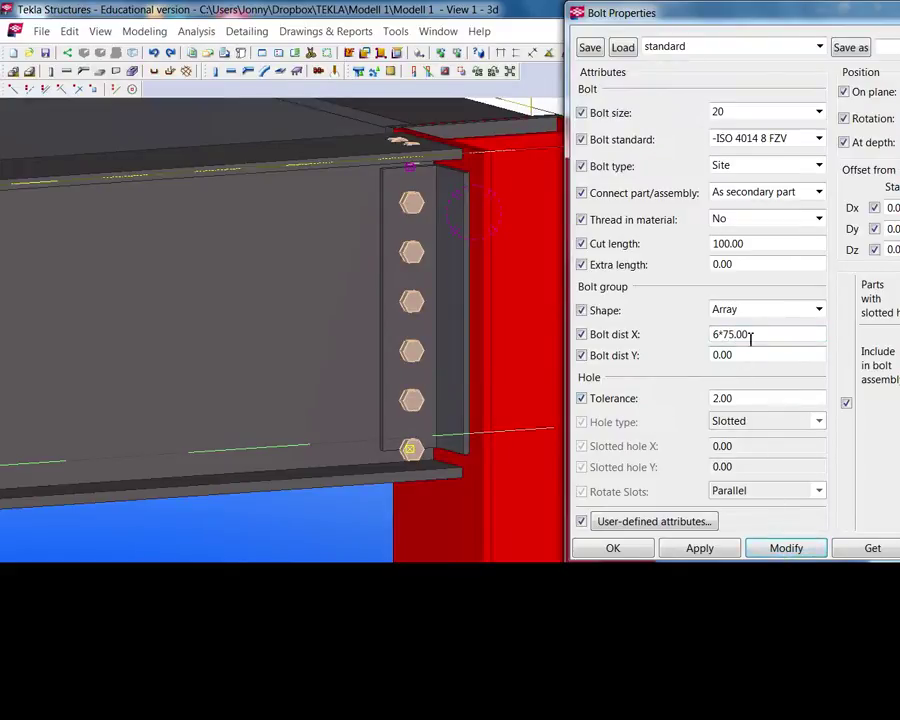
# Reduce the bolt spacing in the web bolt group by setting bolt distance X to 6*60.
pyautogui.moveTo(749, 335)
pyautogui.mouseDown()
pyautogui.moveTo(722, 339)
pyautogui.moveTo(743, 340)
pyautogui.mouseUp()
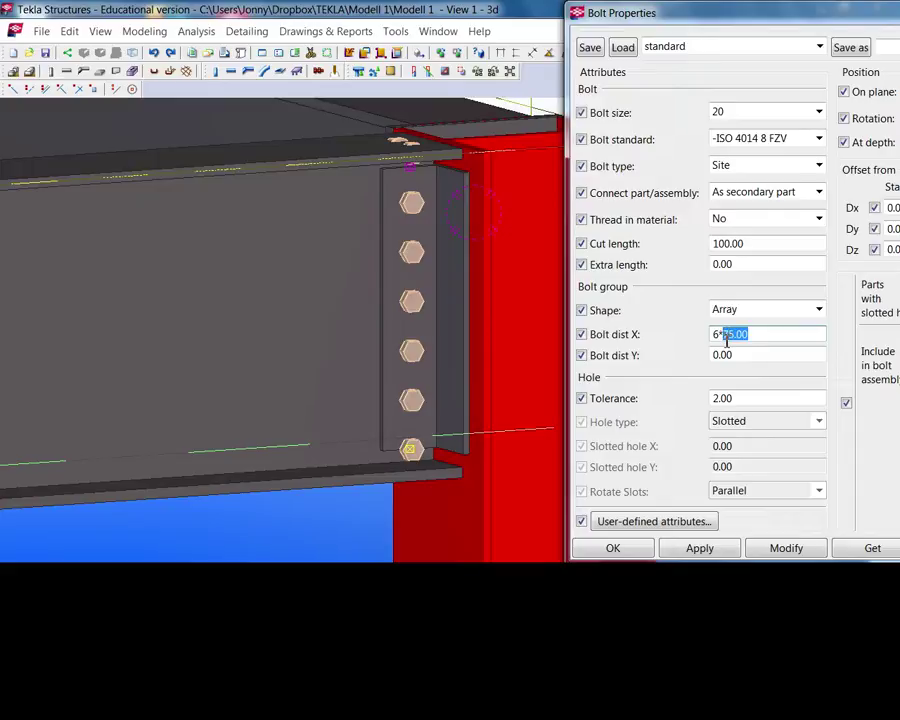
pyautogui.write('60')
pyautogui.click(775, 546)
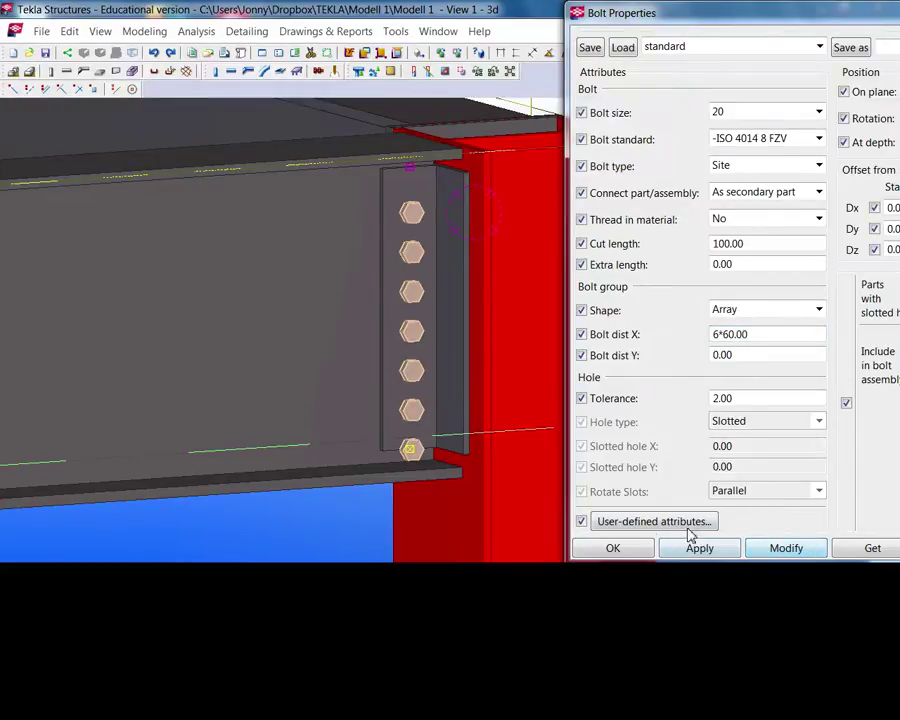
# Raise the web bolt group by a linear move of dZ 50 mm and close the move settings.
pyautogui.moveTo(457, 507); pyautogui.dragTo(412, 484, button='middle')
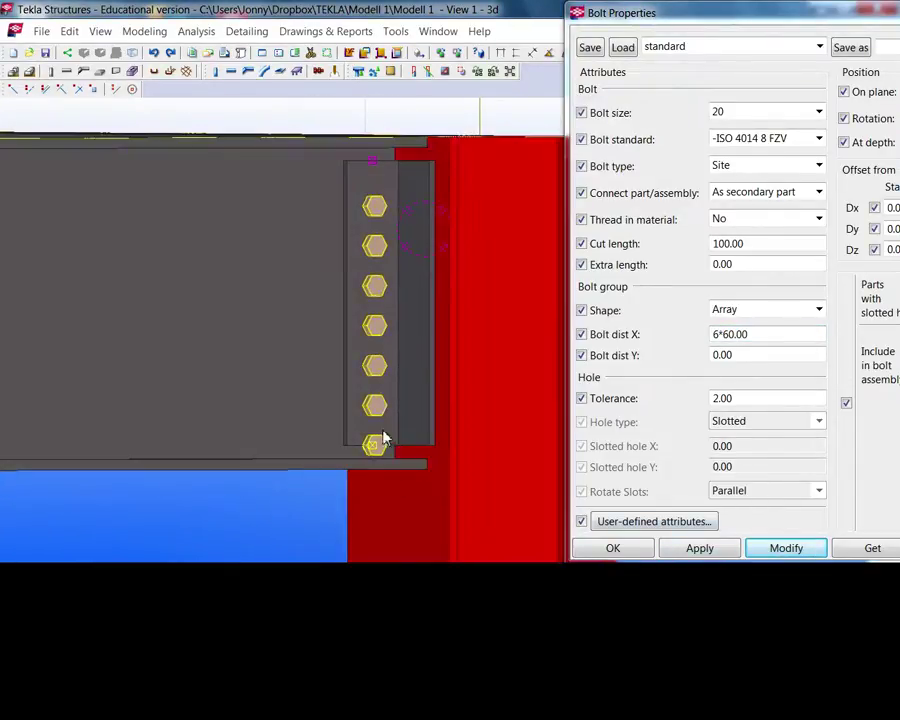
pyautogui.keyDown('ctrl'); pyautogui.moveTo(383, 437); pyautogui.dragTo(373, 397, button='middle'); pyautogui.keyUp('ctrl')
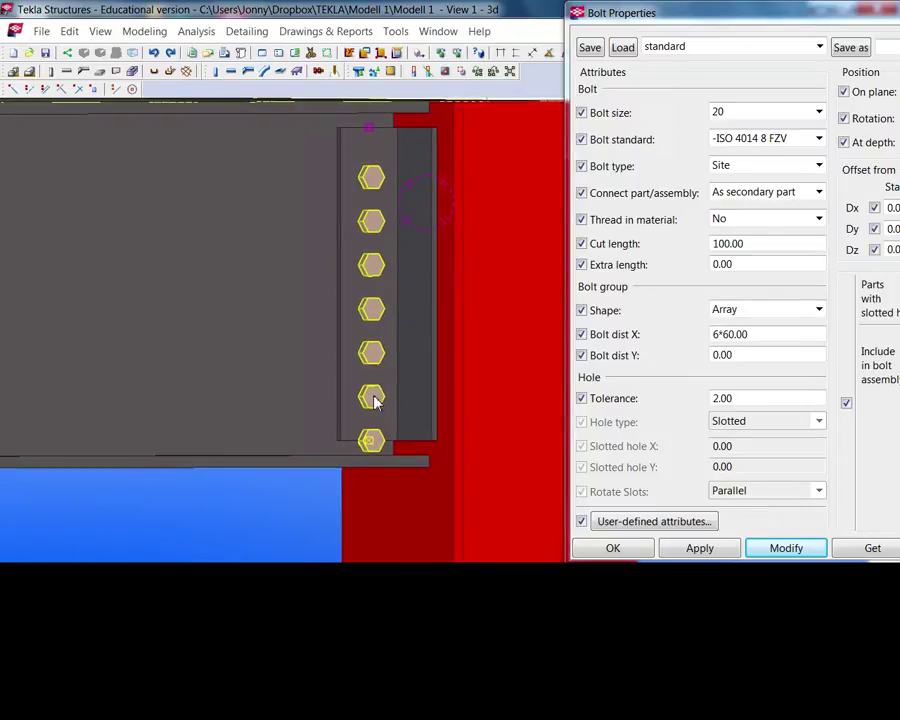
pyautogui.rightClick(373, 400)
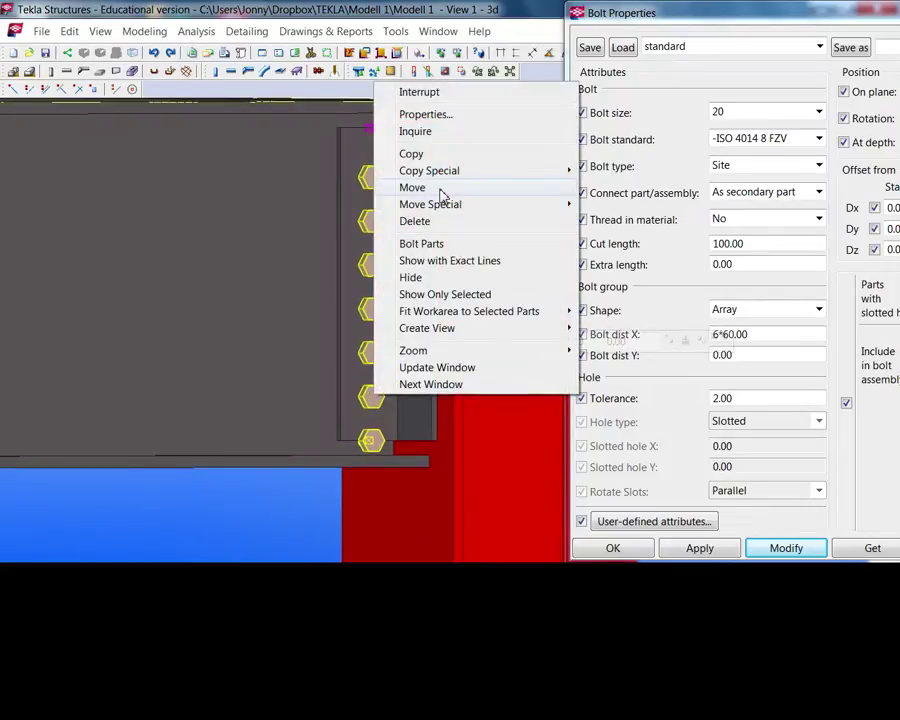
pyautogui.moveTo(562, 211)
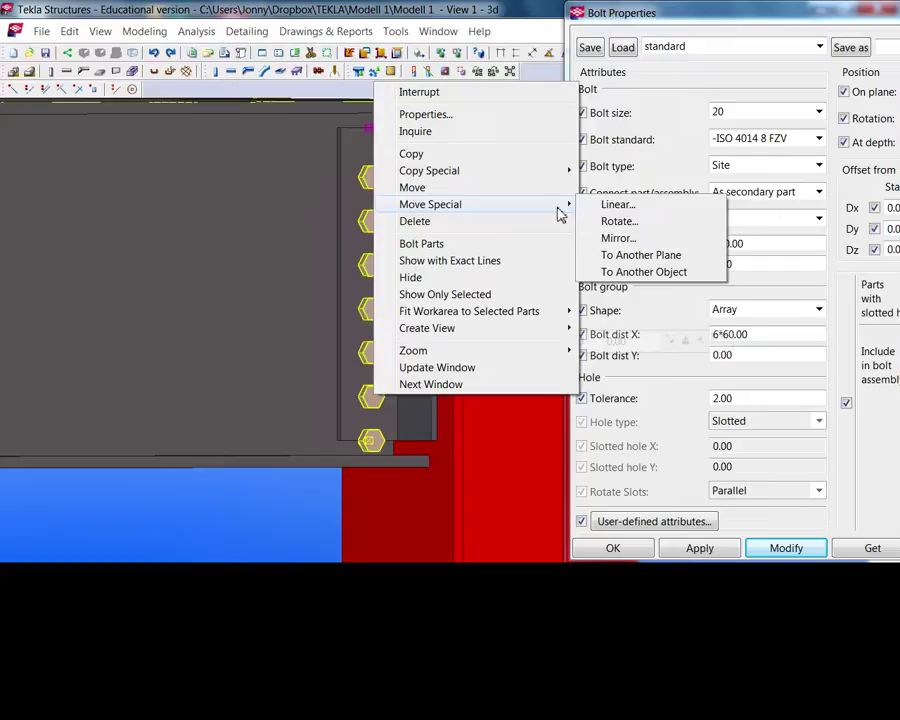
pyautogui.click(630, 207)
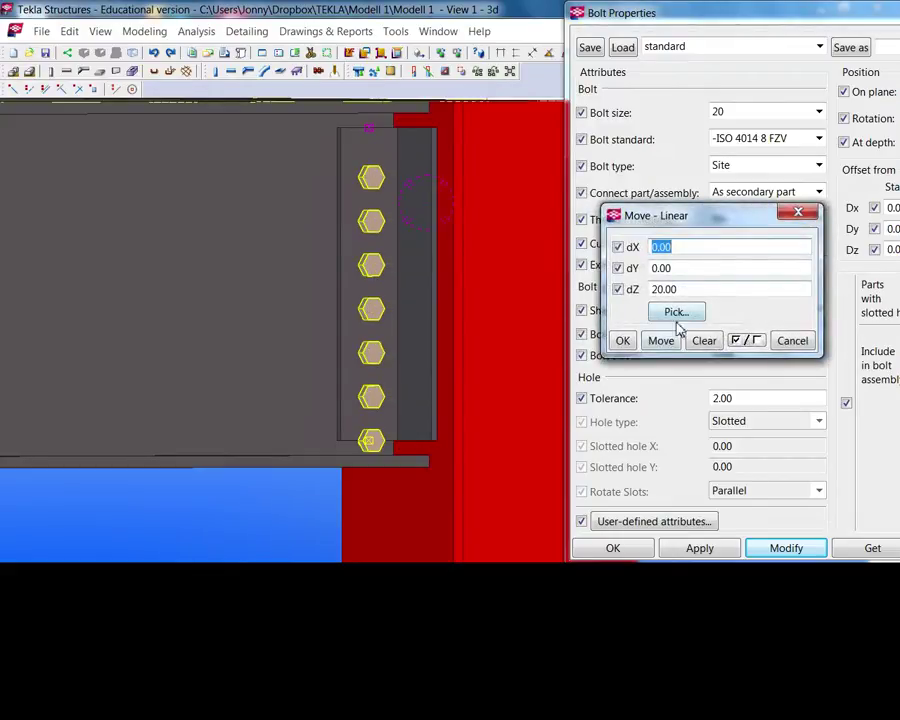
pyautogui.doubleClick(689, 289)
pyautogui.write('50')
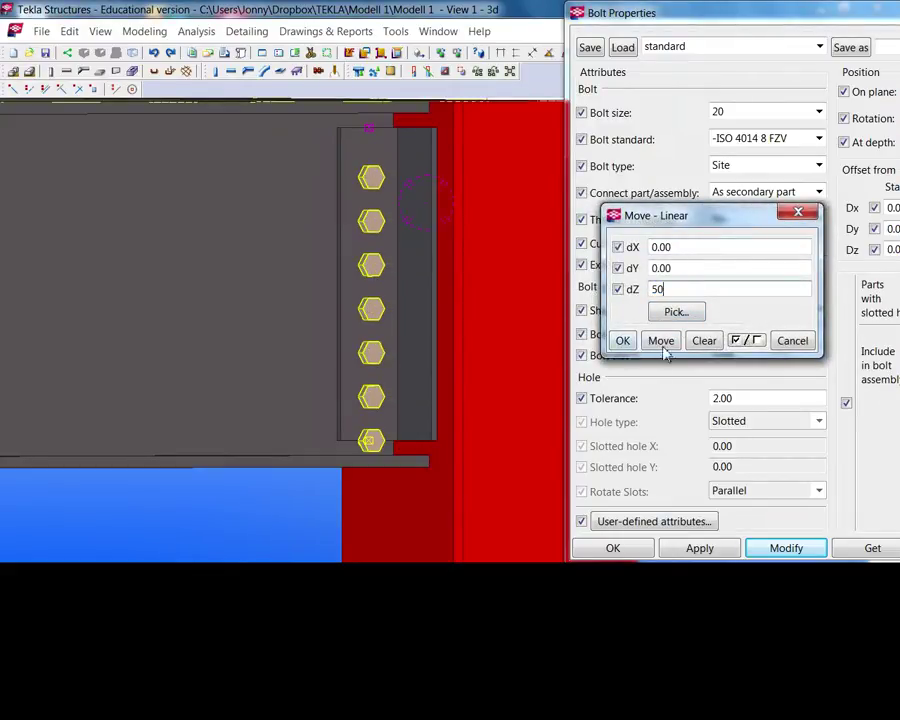
pyautogui.click(670, 344)
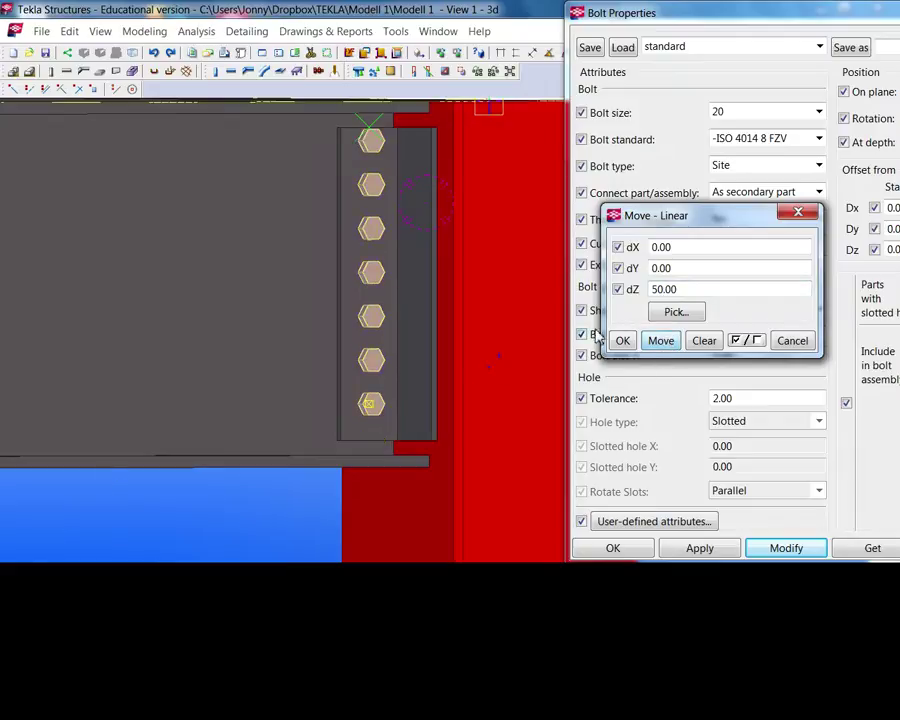
pyautogui.keyDown('ctrl'); pyautogui.moveTo(466, 357); pyautogui.dragTo(355, 400, button='middle'); pyautogui.keyUp('ctrl')
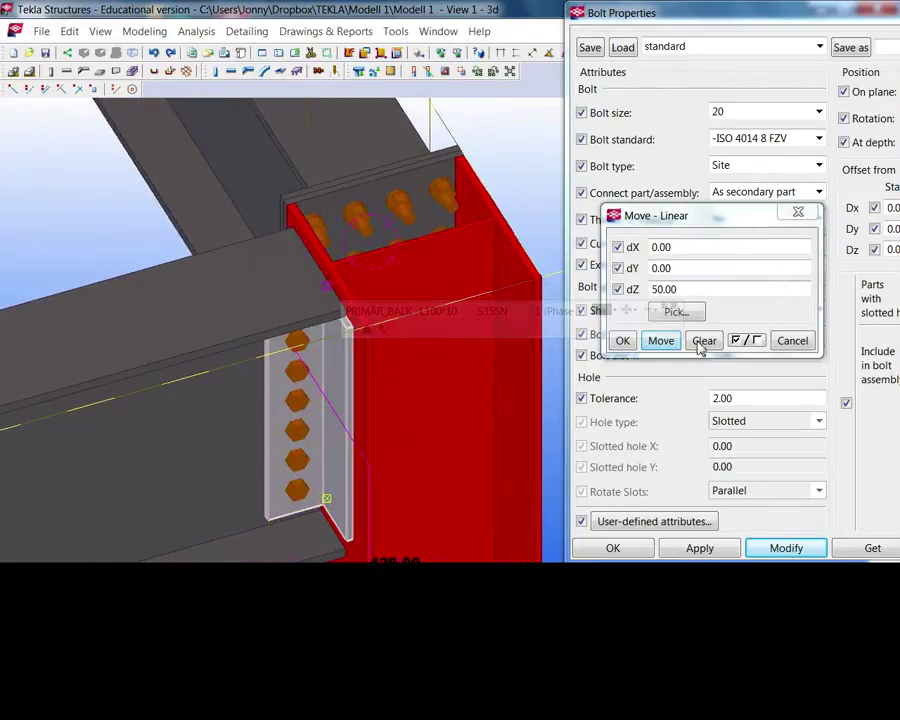
pyautogui.moveTo(504, 413); pyautogui.dragTo(471, 341, button='middle')
pyautogui.click(805, 218)
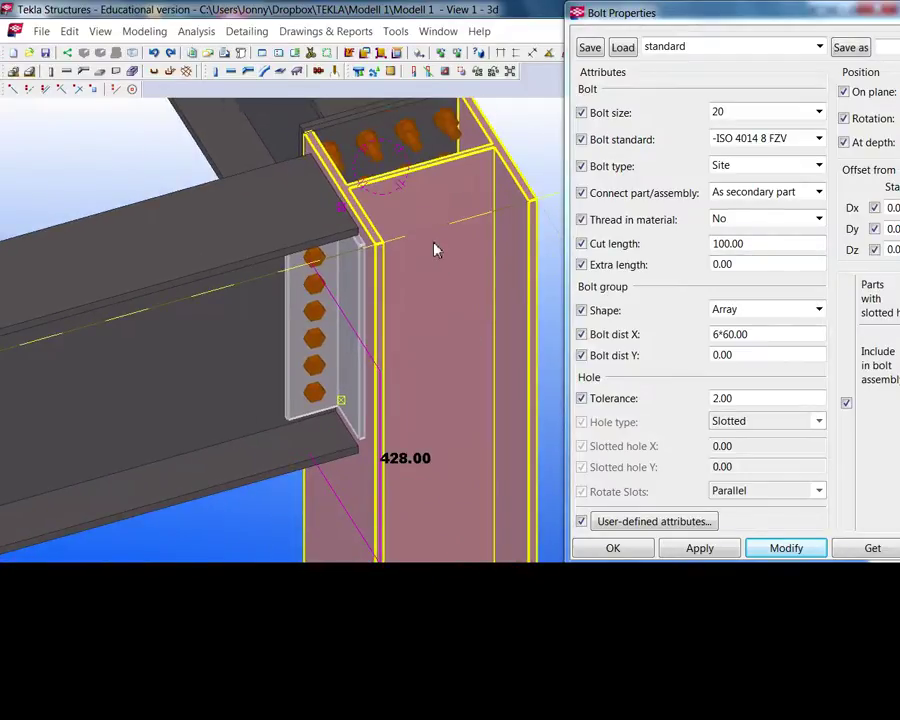
# Try to bolt the shortened angle to the column flange, picking the angle, the column and the midpoints of the angle leg's lower and upper edges.
pyautogui.click(320, 78)
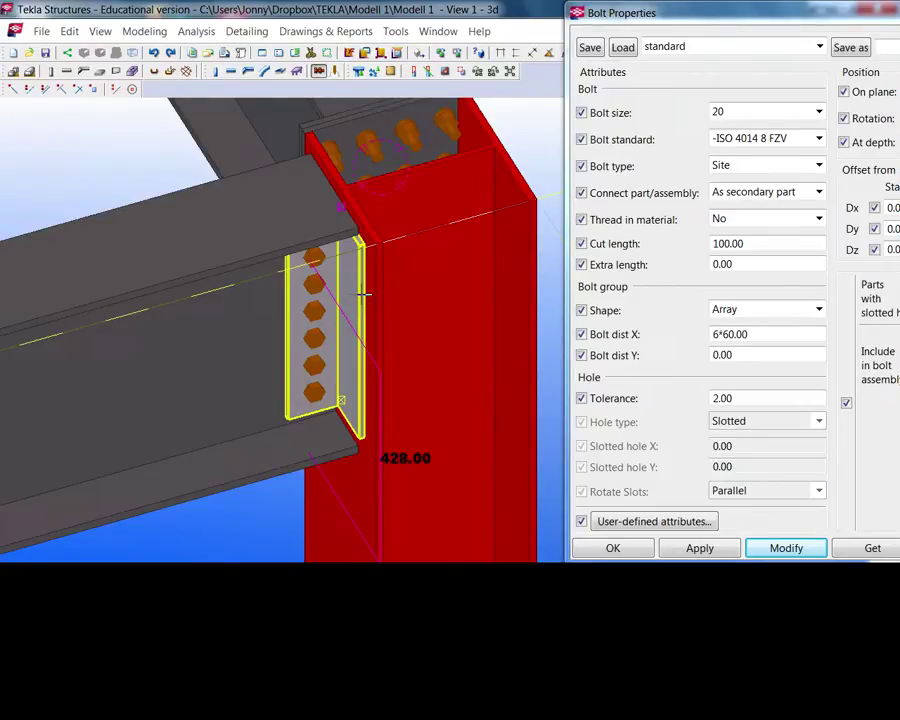
pyautogui.click(360, 299)
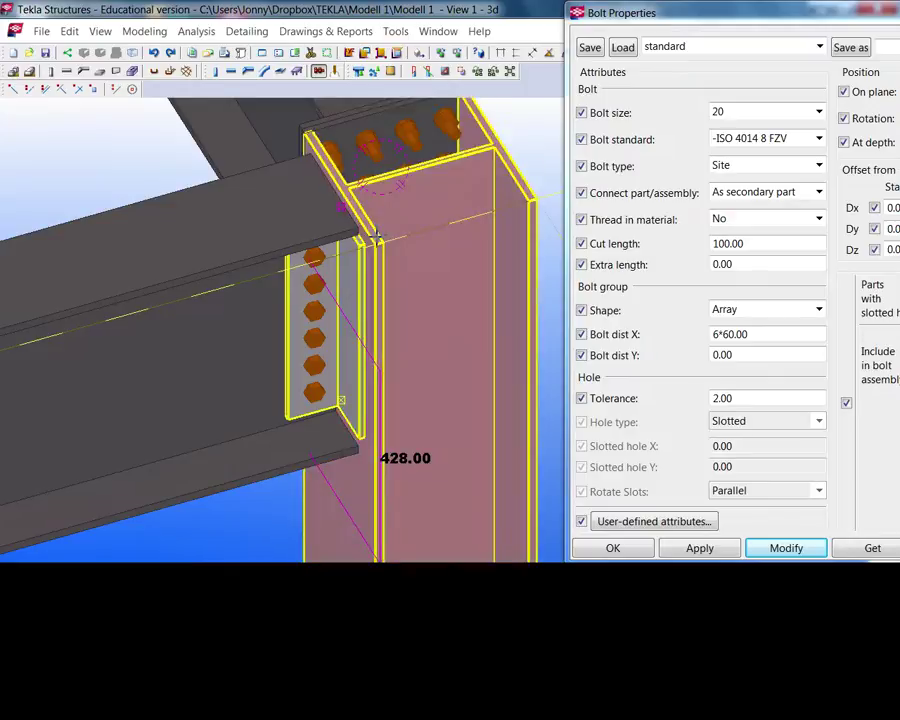
pyautogui.click(375, 234)
pyautogui.middleClick(375, 233)
pyautogui.moveTo(359, 439); pyautogui.dragTo(345, 455, button='middle')
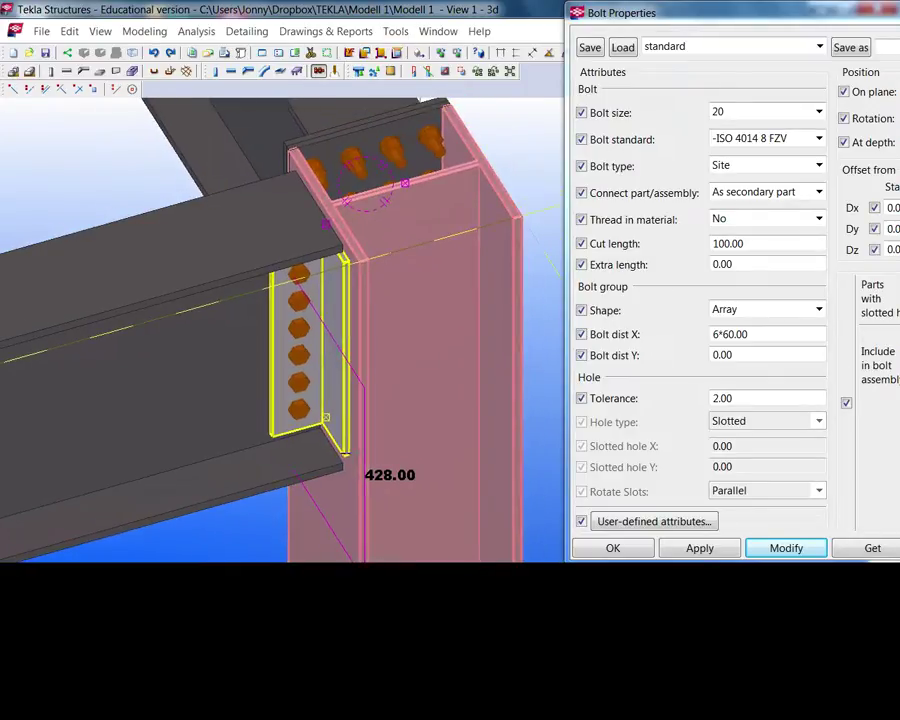
pyautogui.scroll(3, 327, 441)
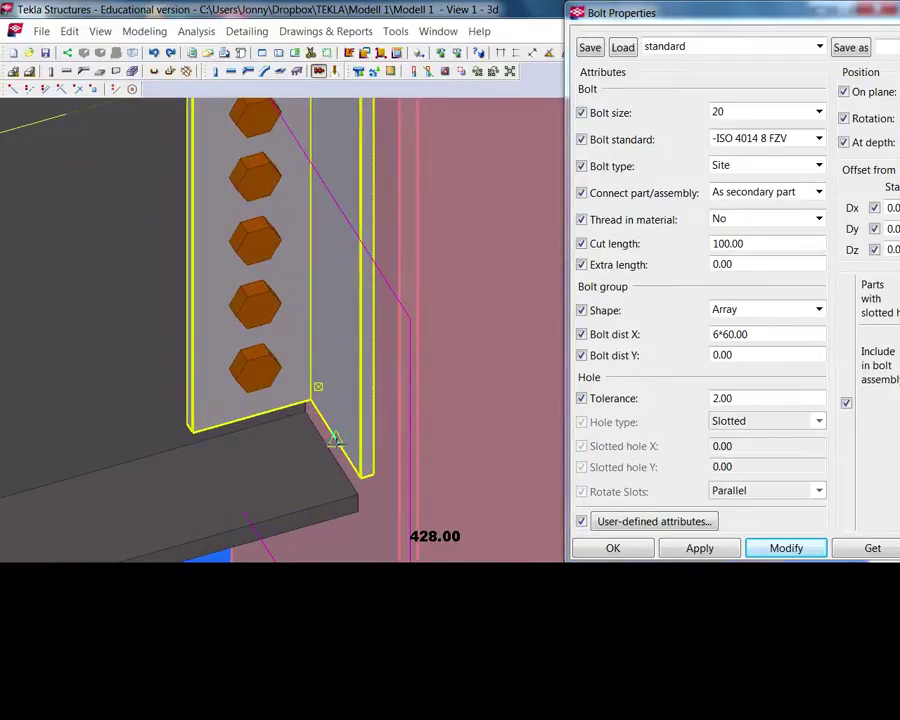
pyautogui.scroll(-3, 340, 420)
pyautogui.scroll(4, 346, 330)
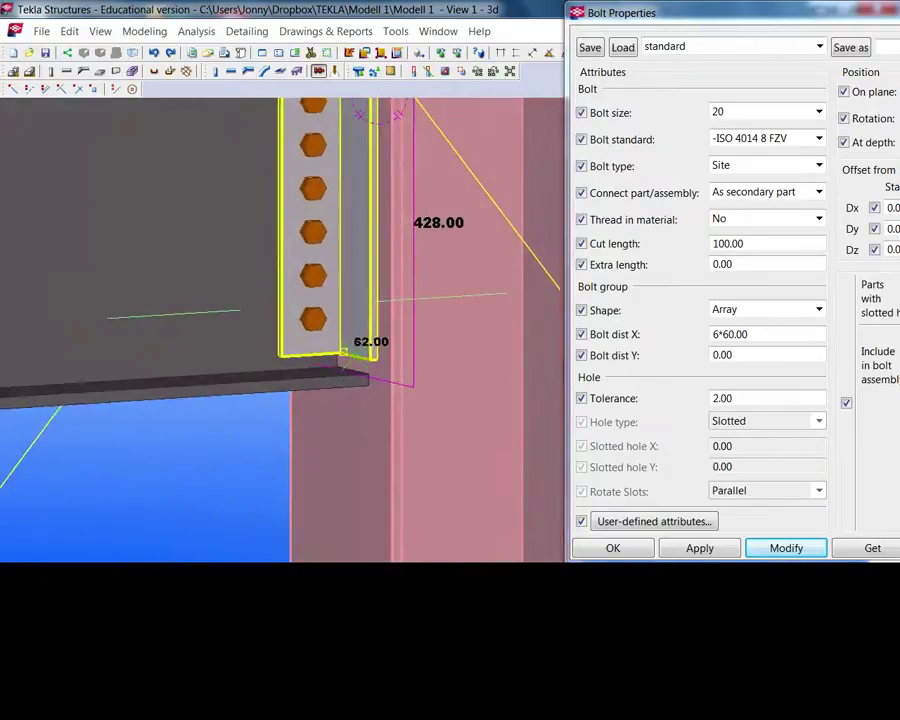
pyautogui.moveTo(345, 281); pyautogui.dragTo(324, 516, button='middle')
pyautogui.scroll(2, 328, 350)
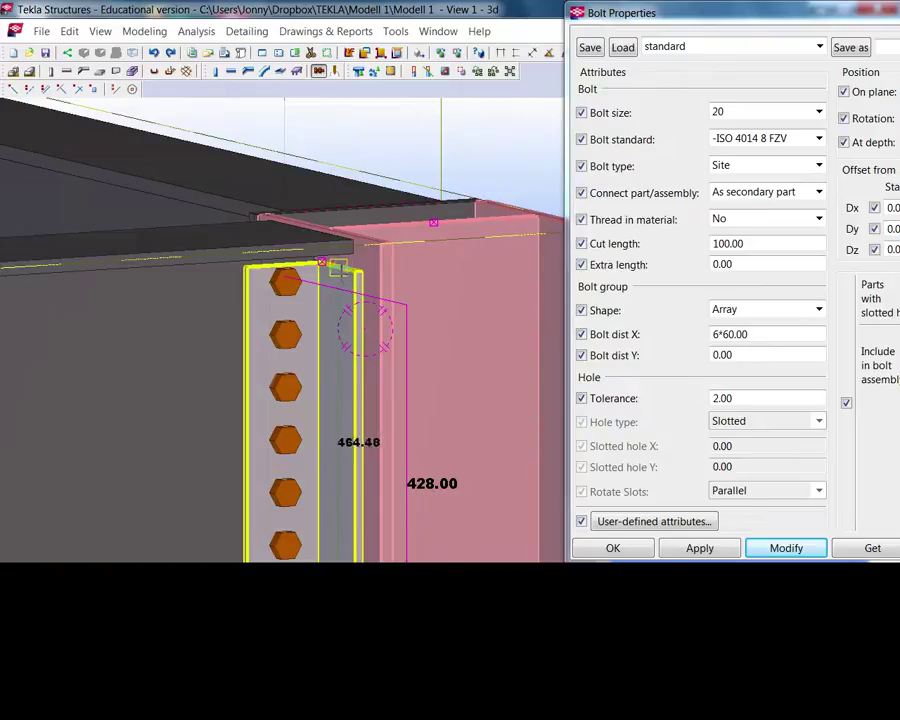
pyautogui.scroll(1, 338, 270)
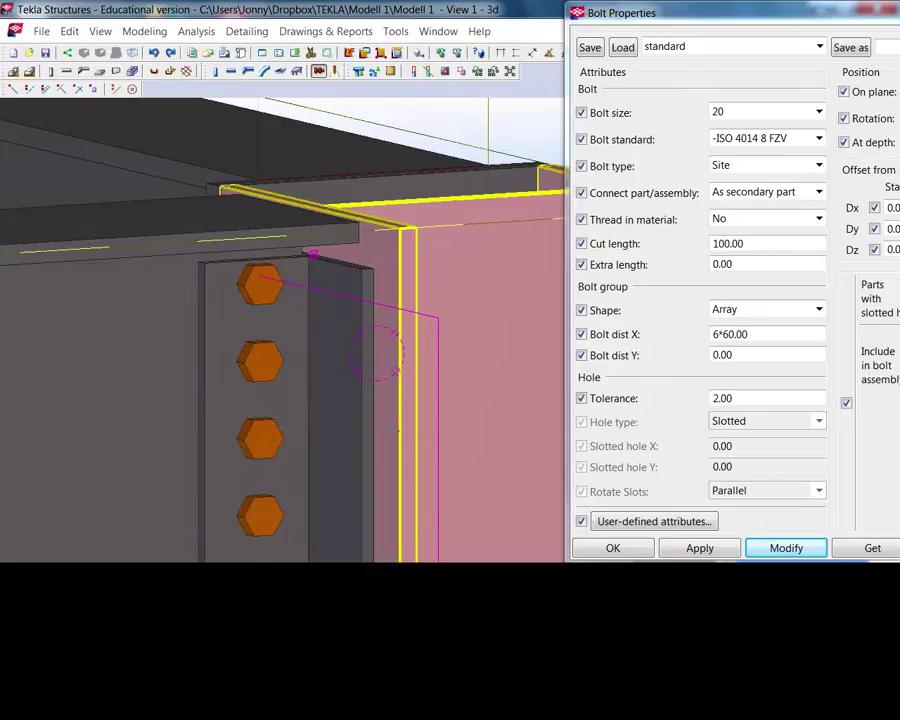
pyautogui.scroll(-1, 370, 500)
pyautogui.moveTo(372, 505); pyautogui.dragTo(337, 263, button='middle')
pyautogui.keyDown('ctrl'); pyautogui.moveTo(328, 380); pyautogui.dragTo(292, 440, button='middle'); pyautogui.keyUp('ctrl')
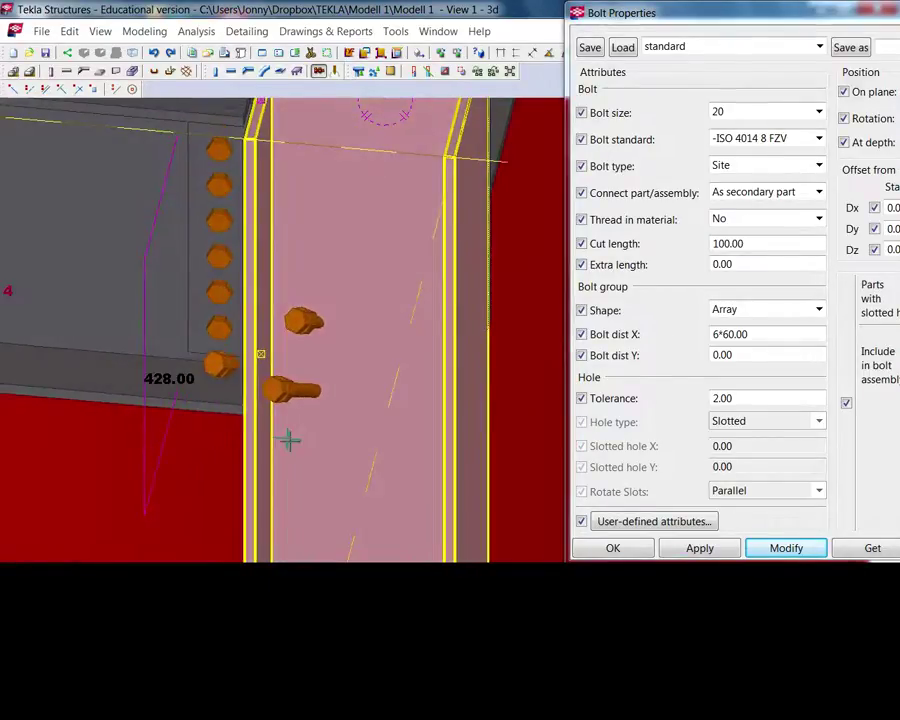
# Delete the bolt group just placed at the column flange.
pyautogui.scroll(2, 288, 445)
pyautogui.click(295, 402)
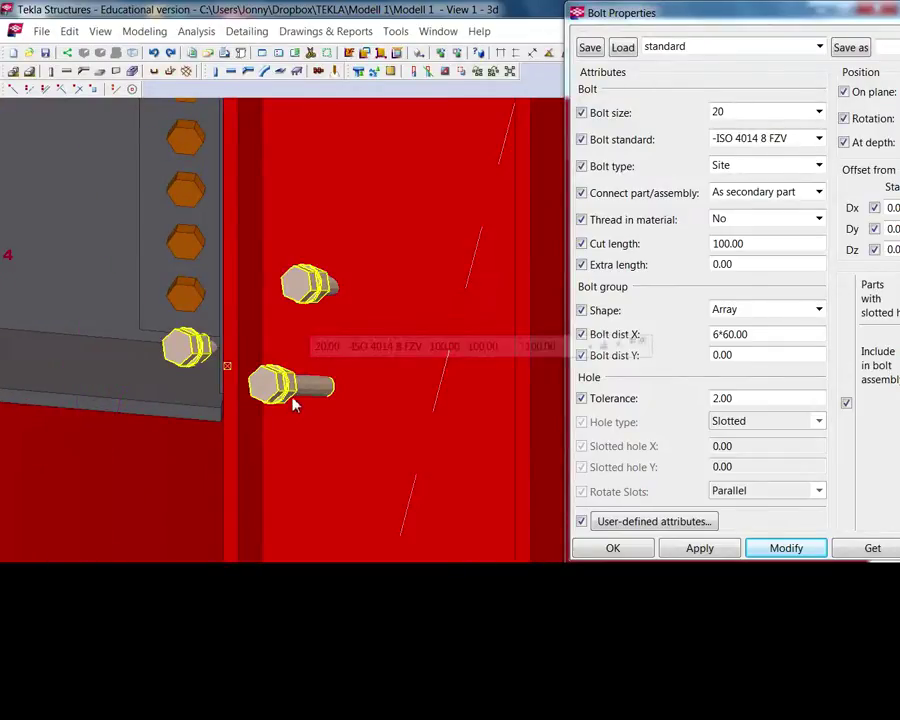
pyautogui.click(295, 405)
pyautogui.scroll(-3, 295, 405)
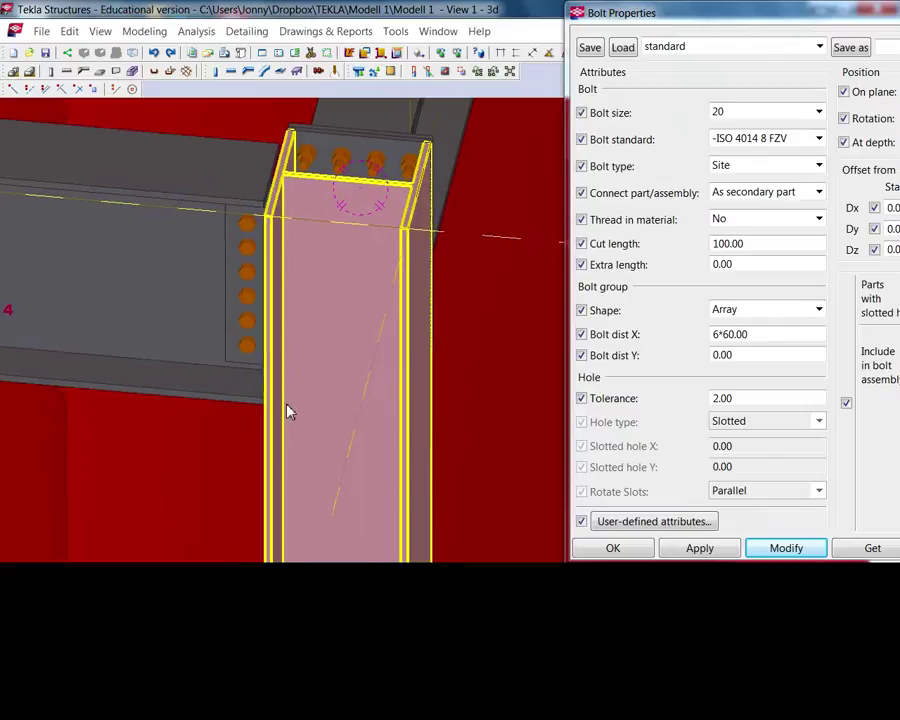
# Bolt the angle to the column with a new bolt group running from the lower to the upper edge midpoint of the angle's flange-side leg.
pyautogui.moveTo(311, 408); pyautogui.dragTo(348, 486, button='middle')
pyautogui.scroll(2, 404, 416)
pyautogui.click(301, 488)
pyautogui.click(221, 169)
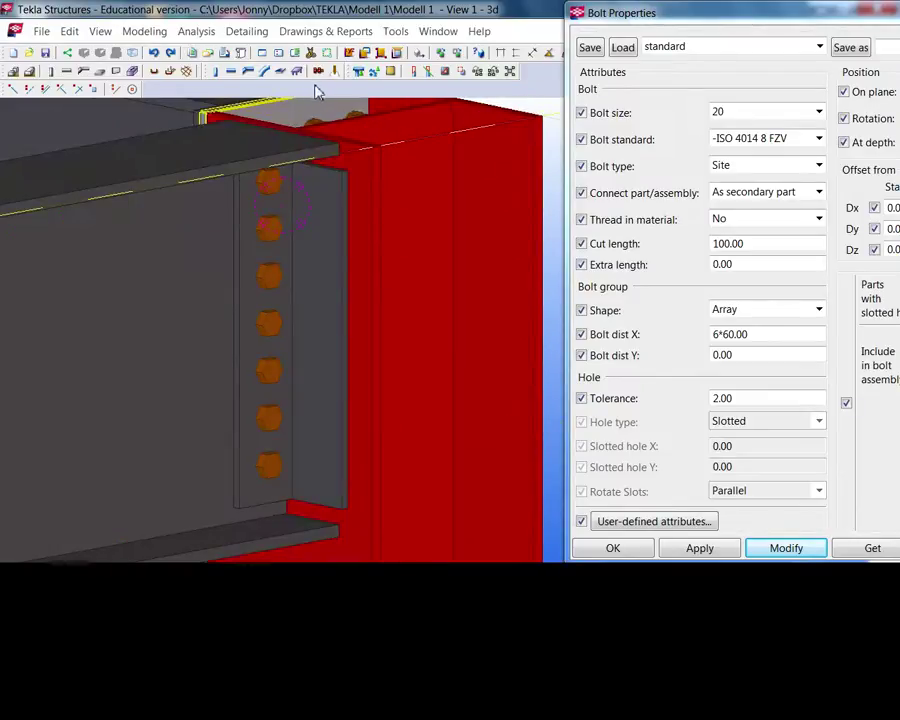
pyautogui.click(319, 71)
pyautogui.click(316, 262)
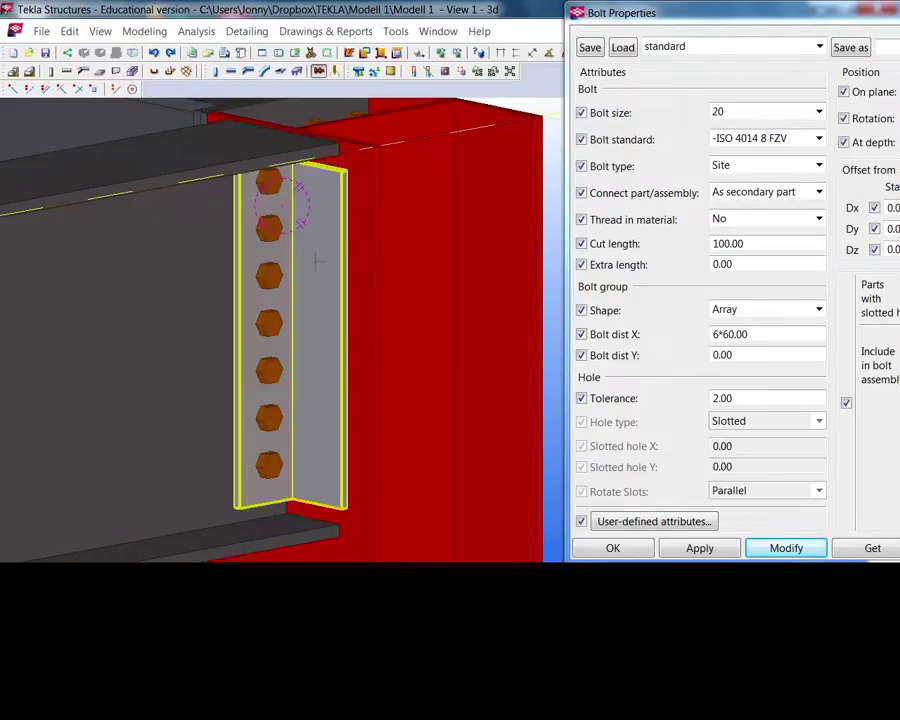
pyautogui.click(315, 508)
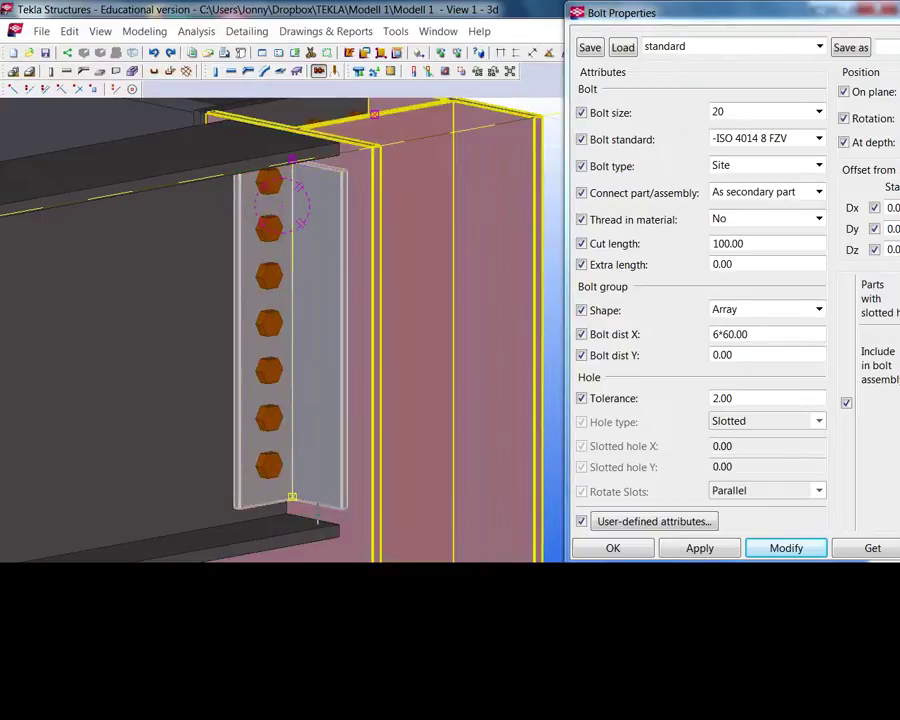
pyautogui.click(320, 503)
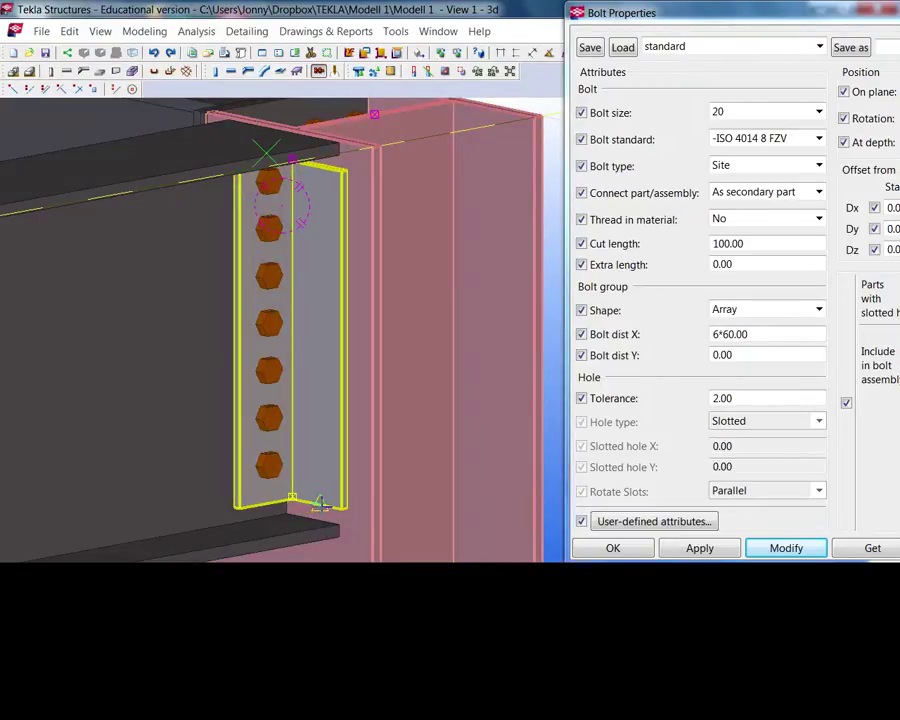
pyautogui.scroll(5, 320, 503)
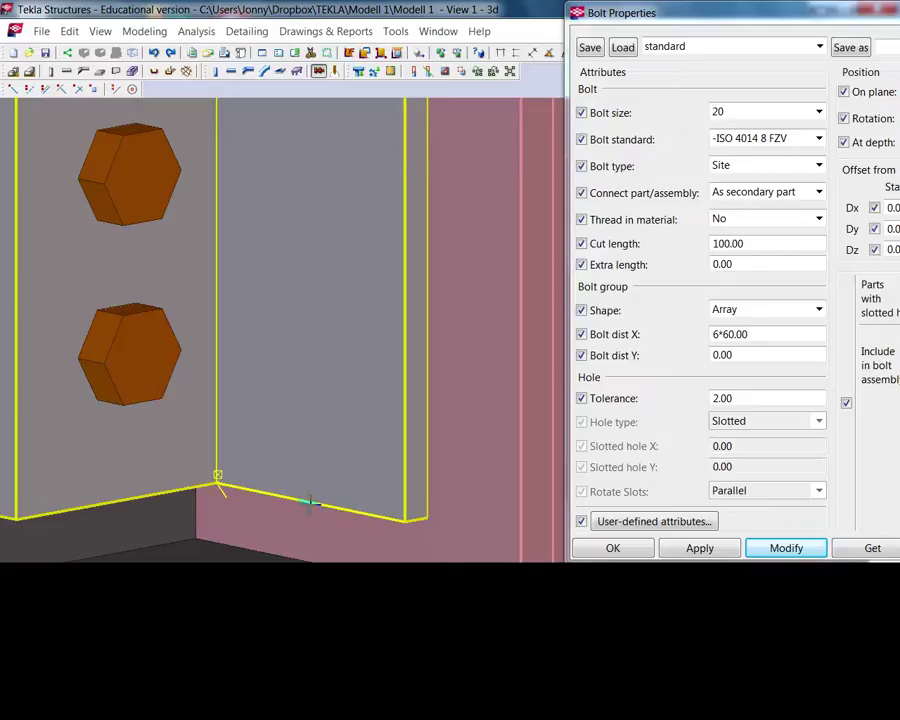
pyautogui.keyDown('ctrl'); pyautogui.moveTo(311, 503); pyautogui.dragTo(310, 564, button='middle'); pyautogui.keyUp('ctrl')
pyautogui.scroll(-2, 312, 418)
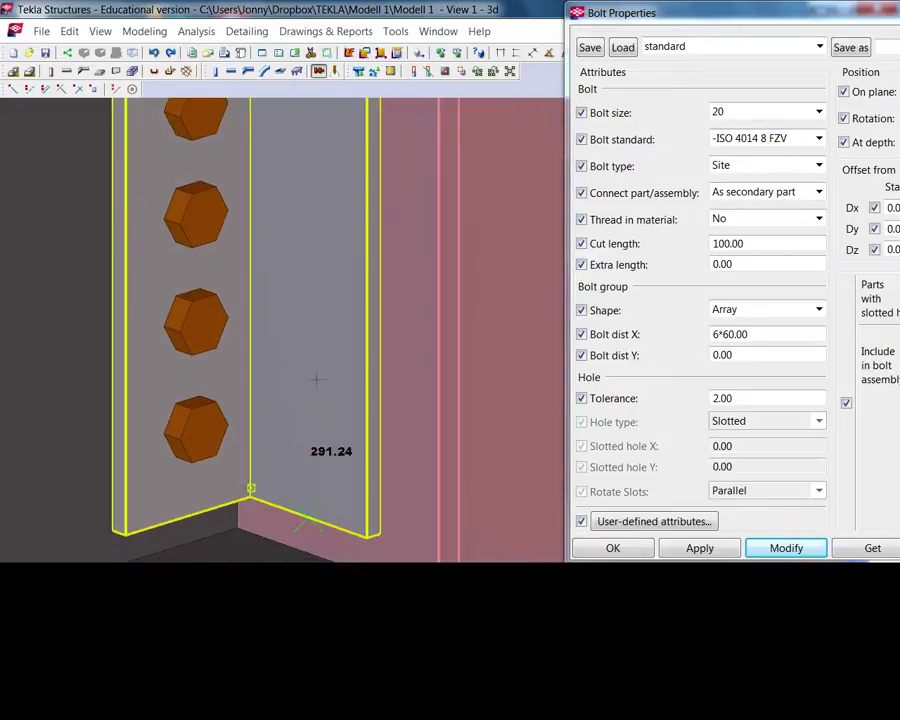
pyautogui.moveTo(315, 390); pyautogui.dragTo(315, 482, button='middle')
pyautogui.scroll(-3, 315, 500)
pyautogui.keyDown('ctrl'); pyautogui.moveTo(315, 412); pyautogui.dragTo(295, 215, button='middle'); pyautogui.keyUp('ctrl')
pyautogui.moveTo(295, 215); pyautogui.dragTo(286, 444, button='middle')
pyautogui.scroll(1, 277, 243)
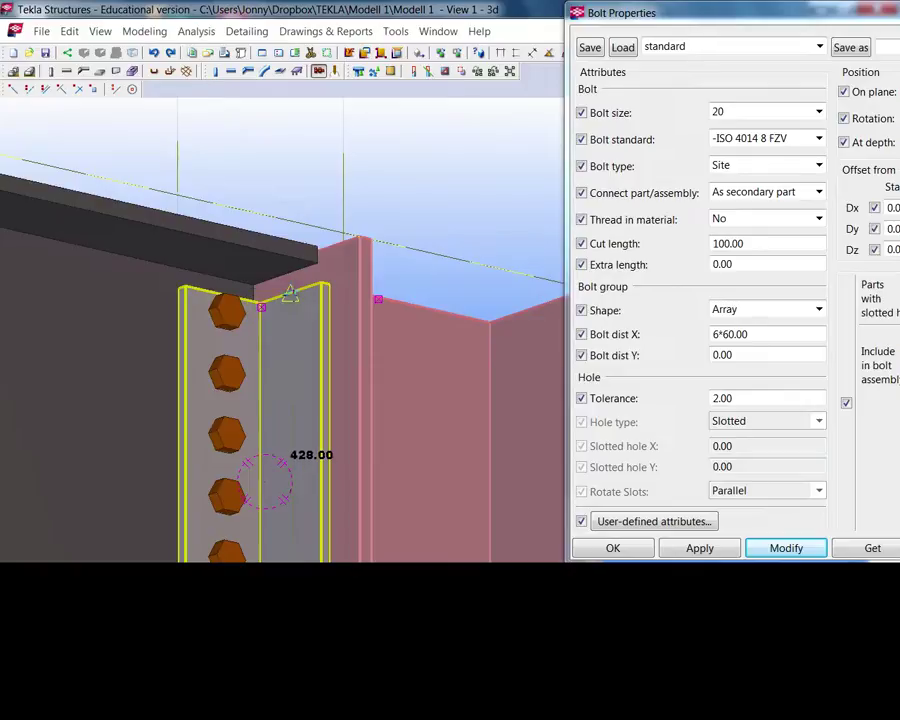
pyautogui.keyDown('ctrl'); pyautogui.moveTo(293, 300); pyautogui.dragTo(303, 343, button='middle'); pyautogui.keyUp('ctrl')
# Open the new flange bolt group's properties, set its rotation to Front 90 and modify the group.
pyautogui.click(279, 289)
pyautogui.doubleClick(279, 289)
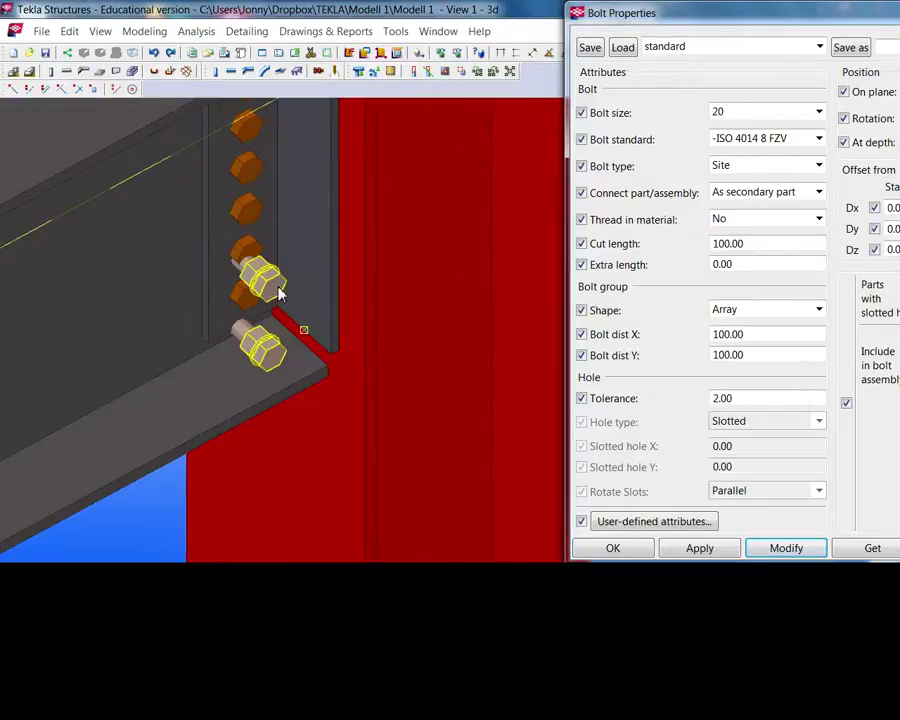
pyautogui.doubleClick(279, 291)
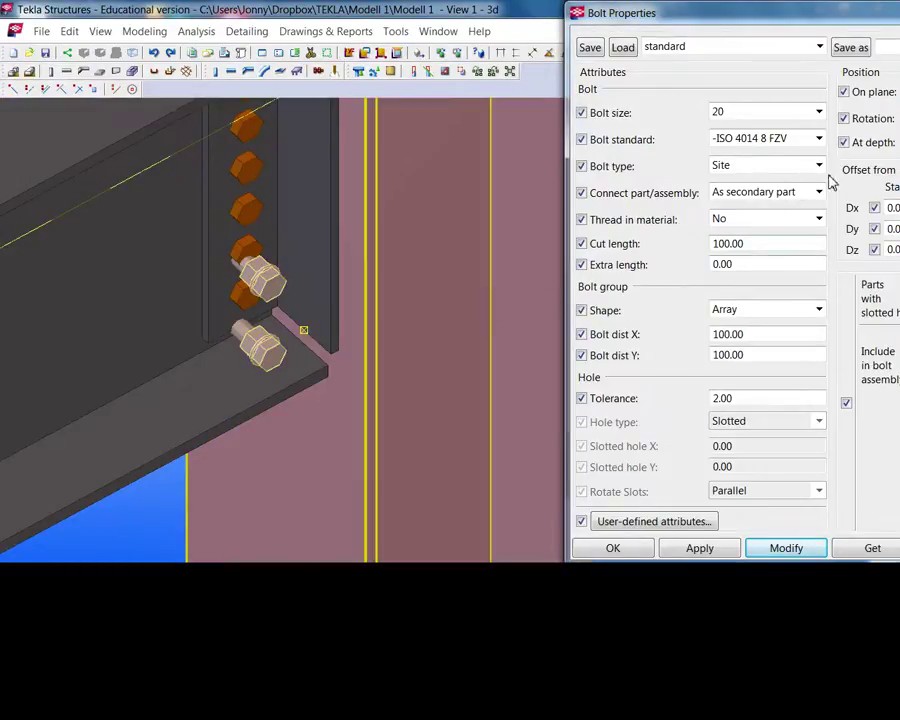
pyautogui.moveTo(833, 37); pyautogui.dragTo(655, 48)
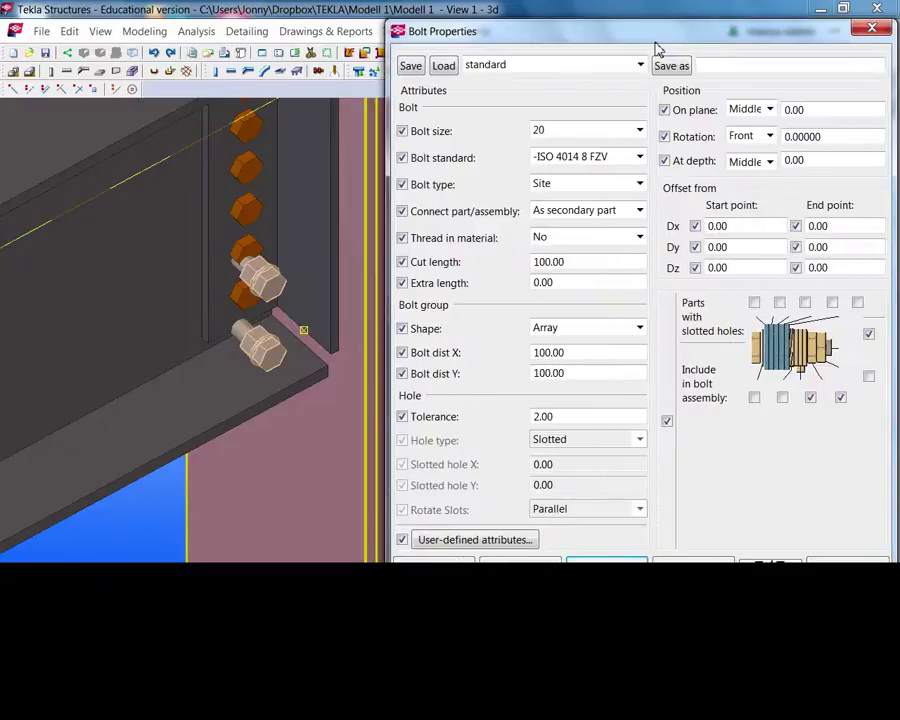
pyautogui.moveTo(362, 342); pyautogui.dragTo(263, 346, button='middle')
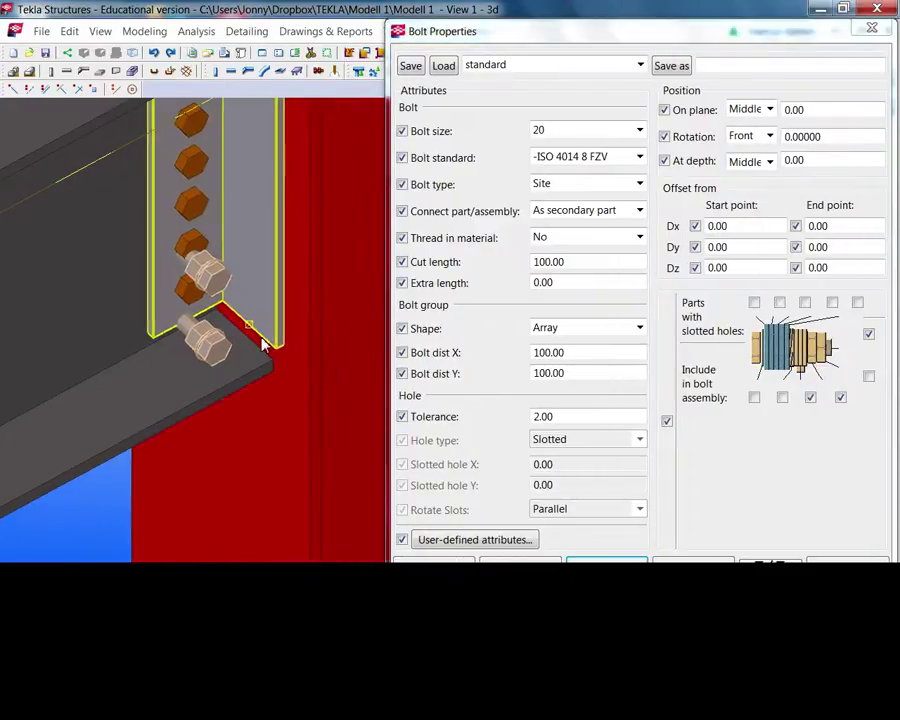
pyautogui.doubleClick(855, 136)
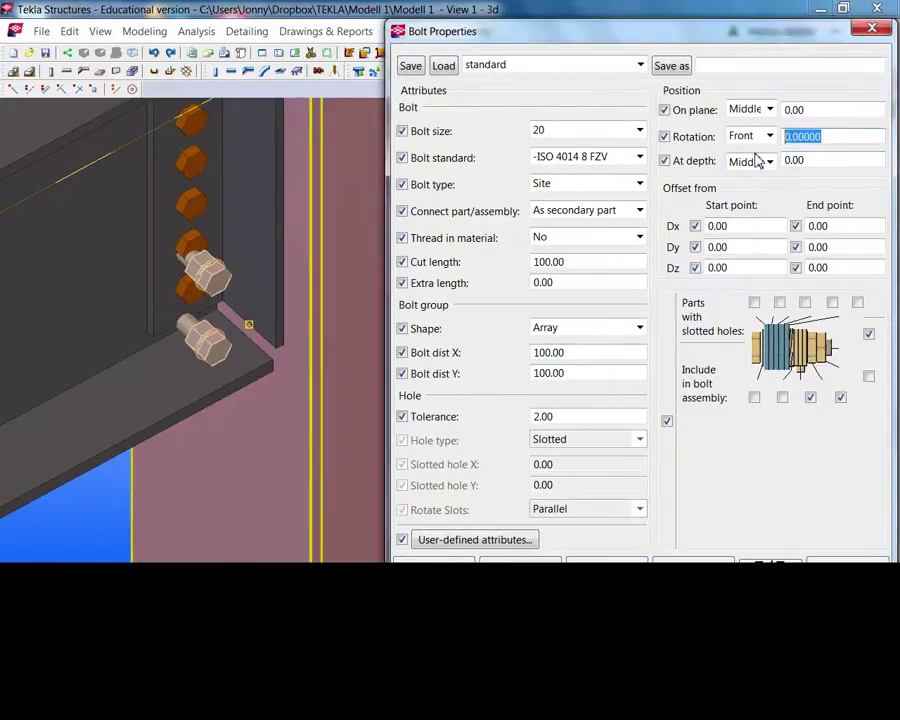
pyautogui.write('90')
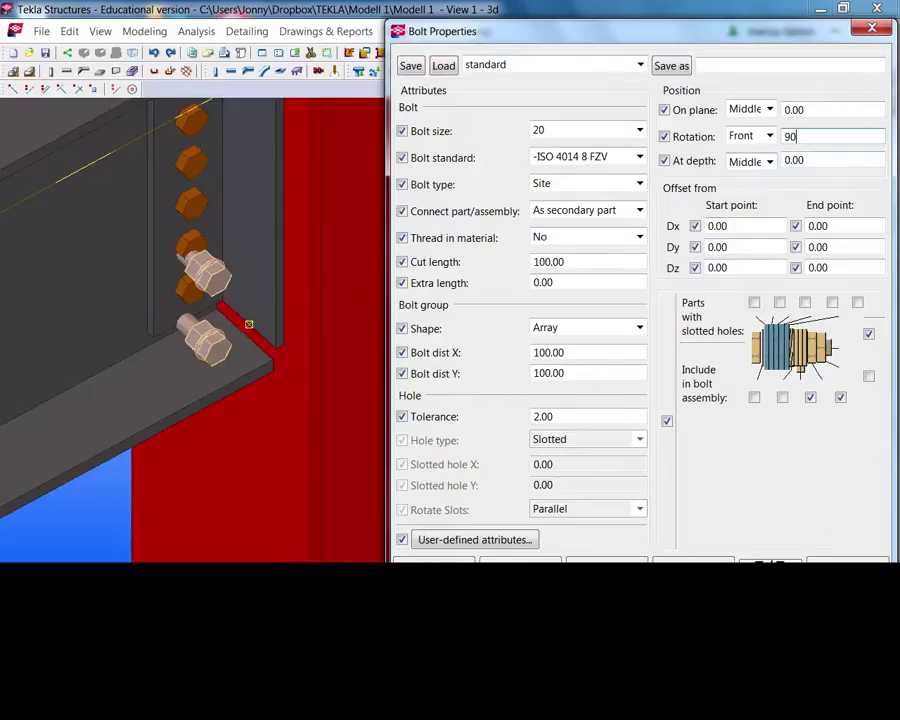
pyautogui.click(607, 561)
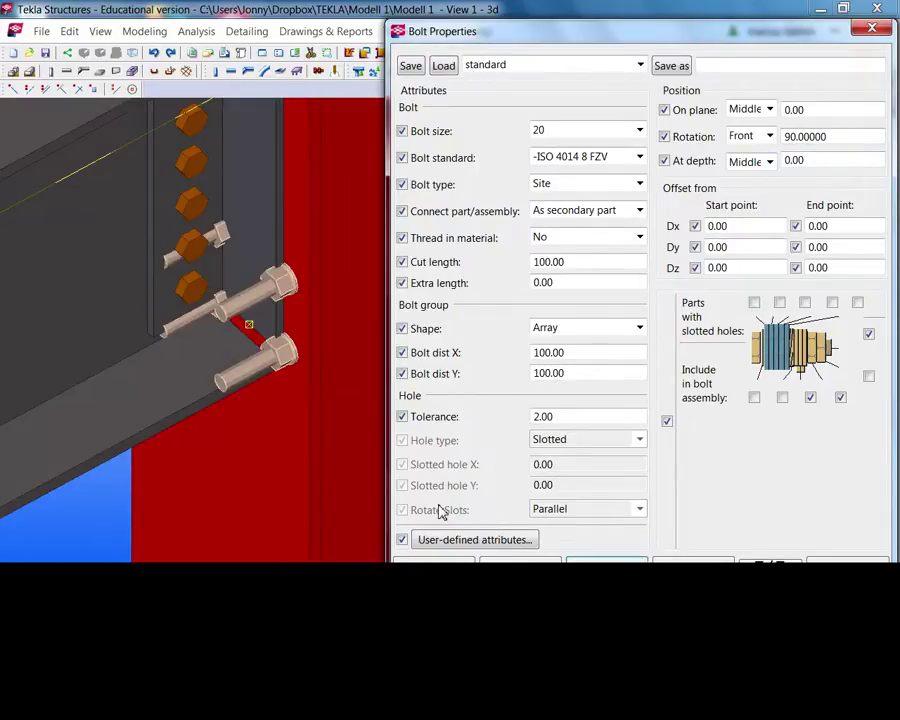
# Set the flange bolt group's bolt distance Y to 0 and modify the group.
pyautogui.keyDown('ctrl'); pyautogui.moveTo(325, 453); pyautogui.dragTo(318, 452, button='middle'); pyautogui.keyUp('ctrl')
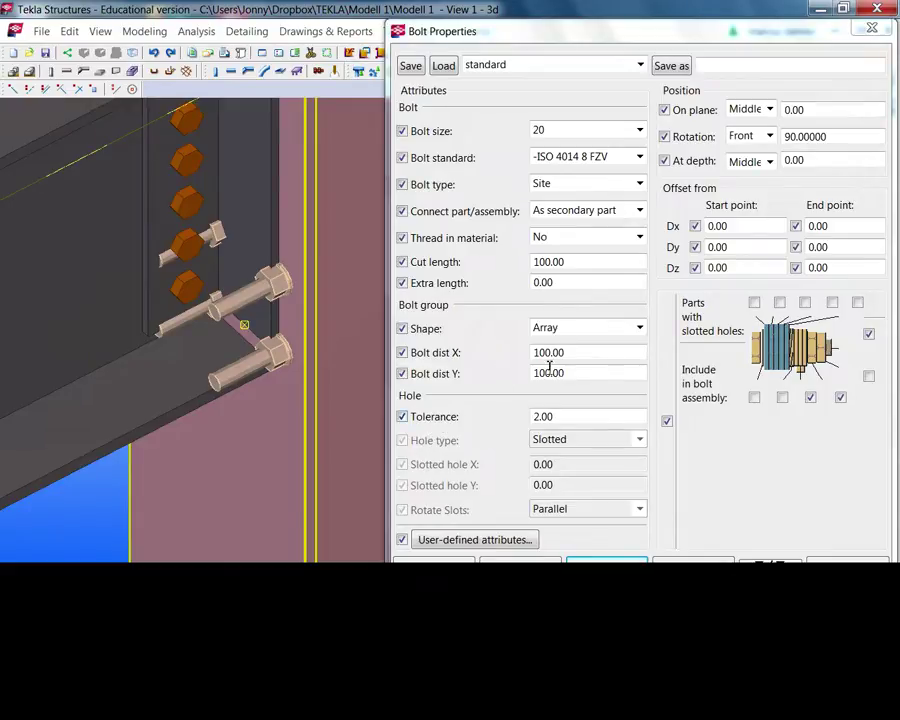
pyautogui.moveTo(588, 368); pyautogui.dragTo(476, 378)
pyautogui.write('0')
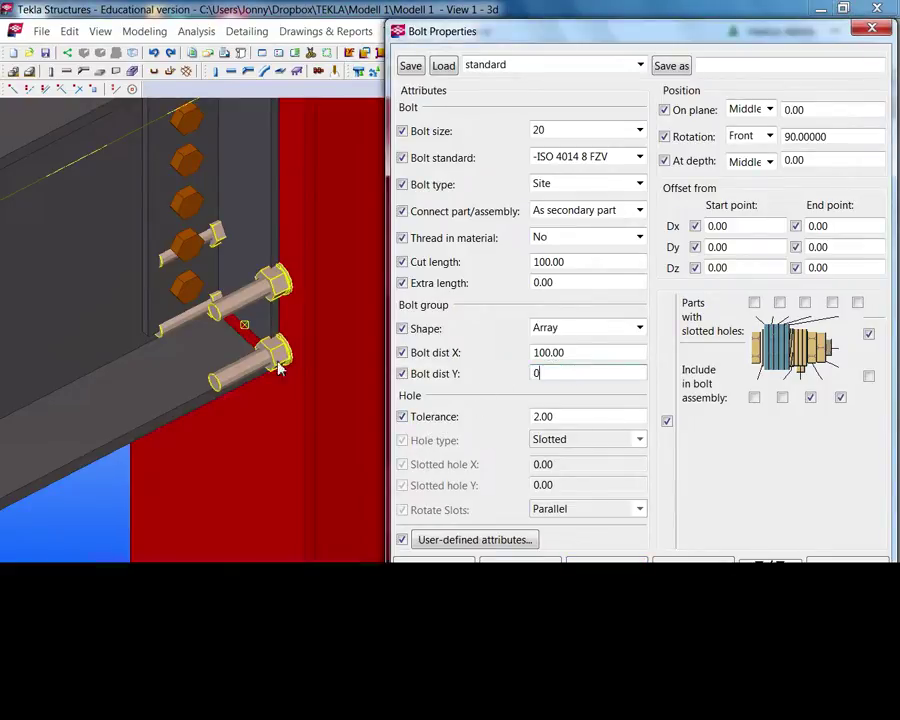
pyautogui.click(603, 560)
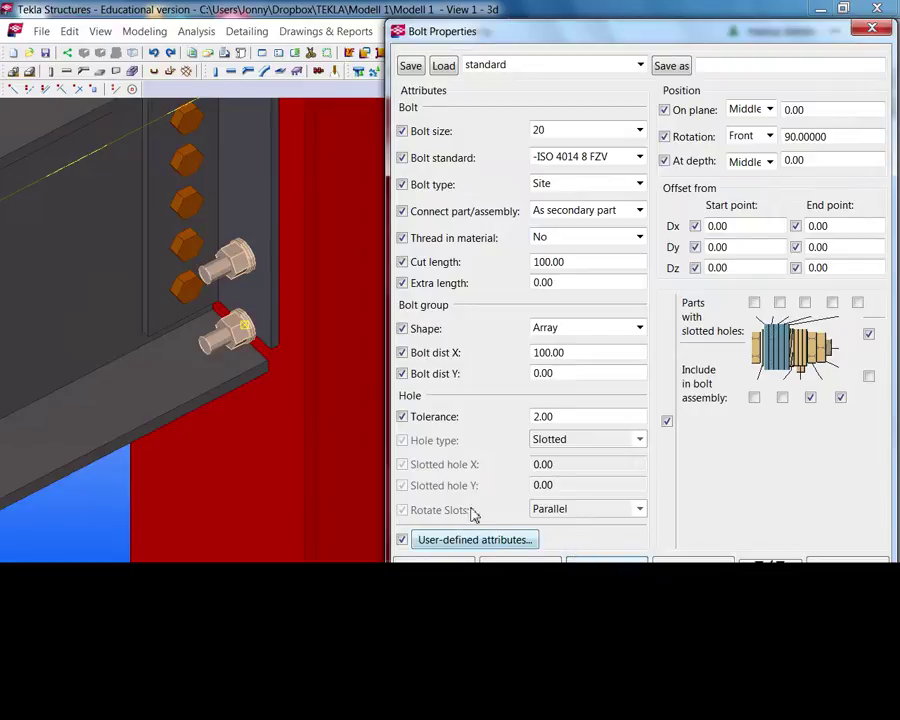
# Set the flange bolt group's bolt distance X to 6*50 and modify the group.
pyautogui.keyDown('ctrl'); pyautogui.moveTo(308, 404); pyautogui.dragTo(311, 457, button='middle'); pyautogui.keyUp('ctrl')
pyautogui.scroll(-1, 287, 476)
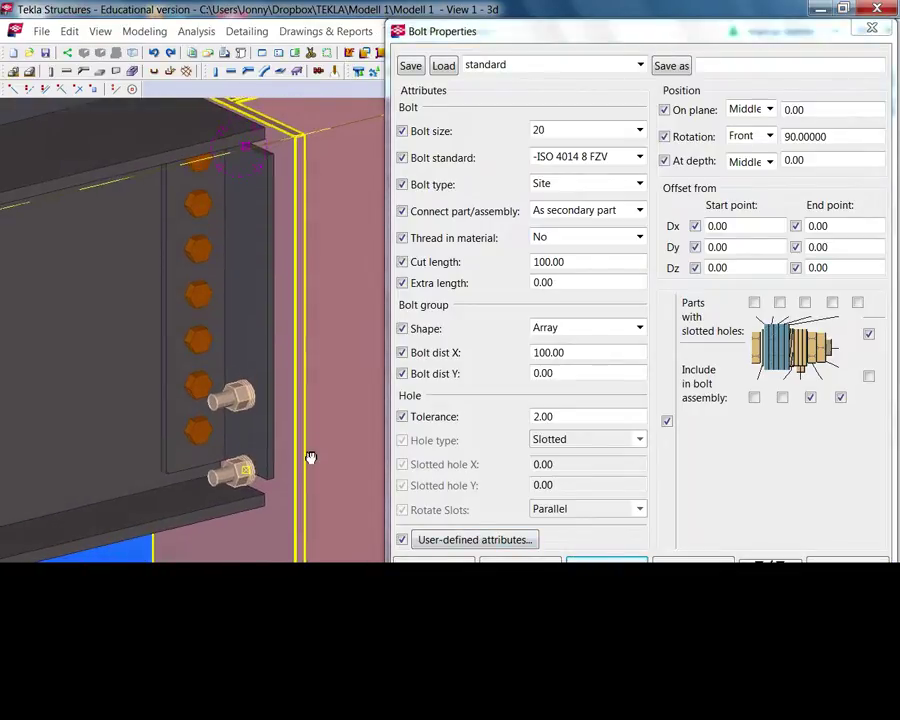
pyautogui.click(537, 354)
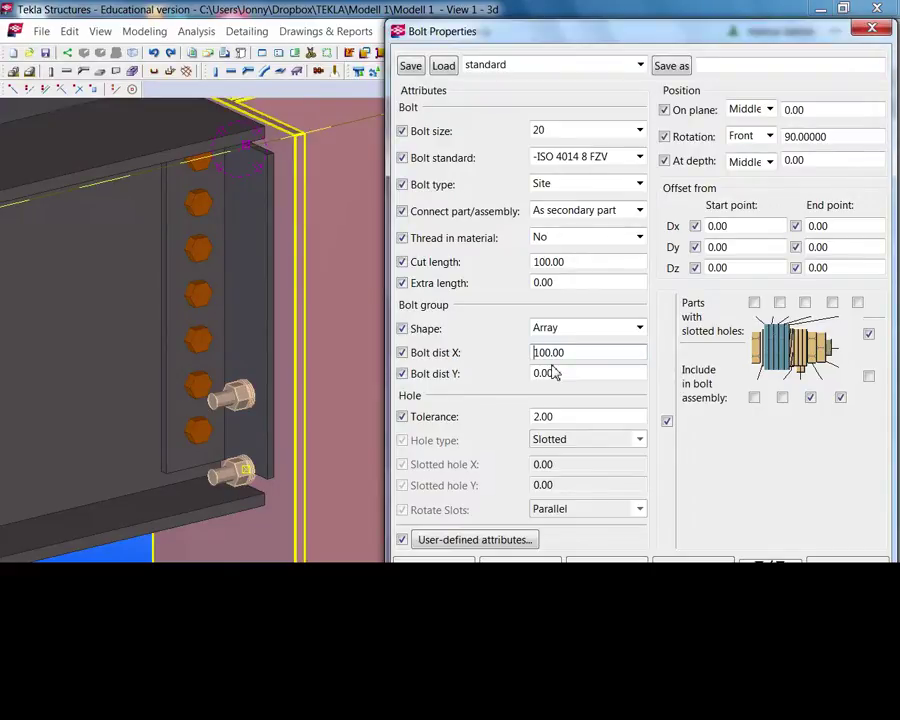
pyautogui.write('6*50')
pyautogui.click(611, 566)
# Increase the bolt spacing in the flange bolt group by setting bolt distance X to 6*60.
pyautogui.moveTo(309, 446)
pyautogui.mouseDown(button='middle')
pyautogui.moveTo(285, 473)
pyautogui.moveTo(311, 457)
pyautogui.mouseUp(button='middle')
pyautogui.click(546, 352)
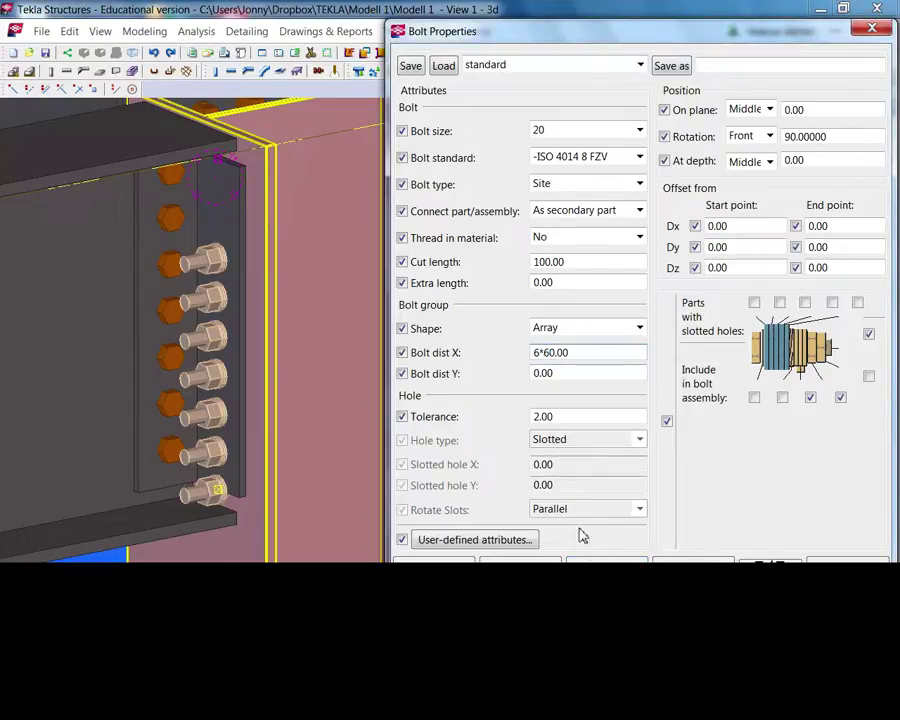
pyautogui.click(606, 560)
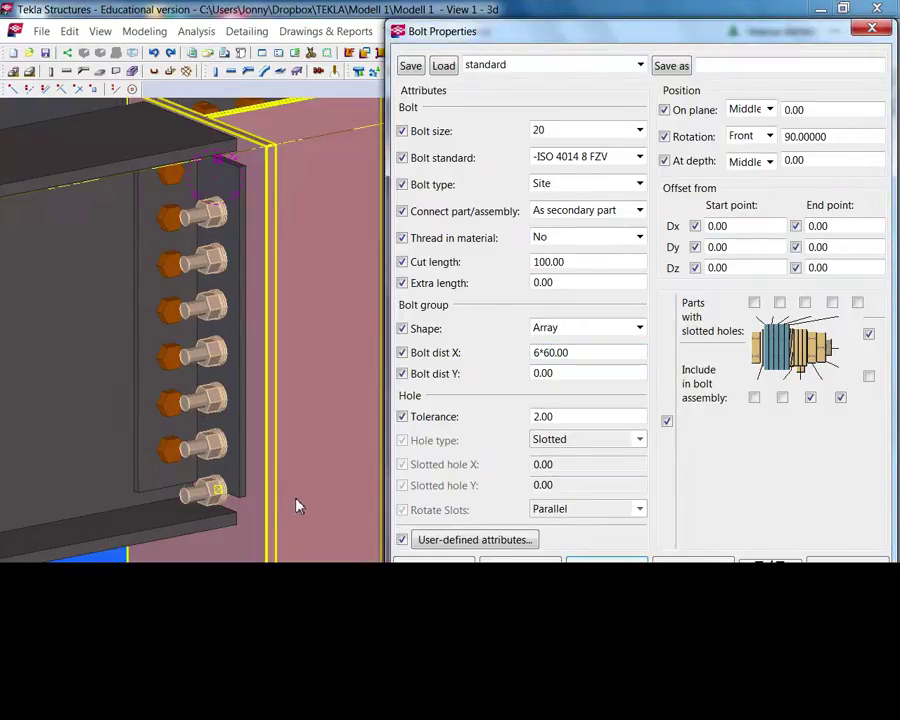
# Make one linear copy of the flange bolt group with dZ 50, then delete the original group.
pyautogui.moveTo(287, 474); pyautogui.dragTo(105, 370, button='middle')
pyautogui.scroll(-2, 112, 375)
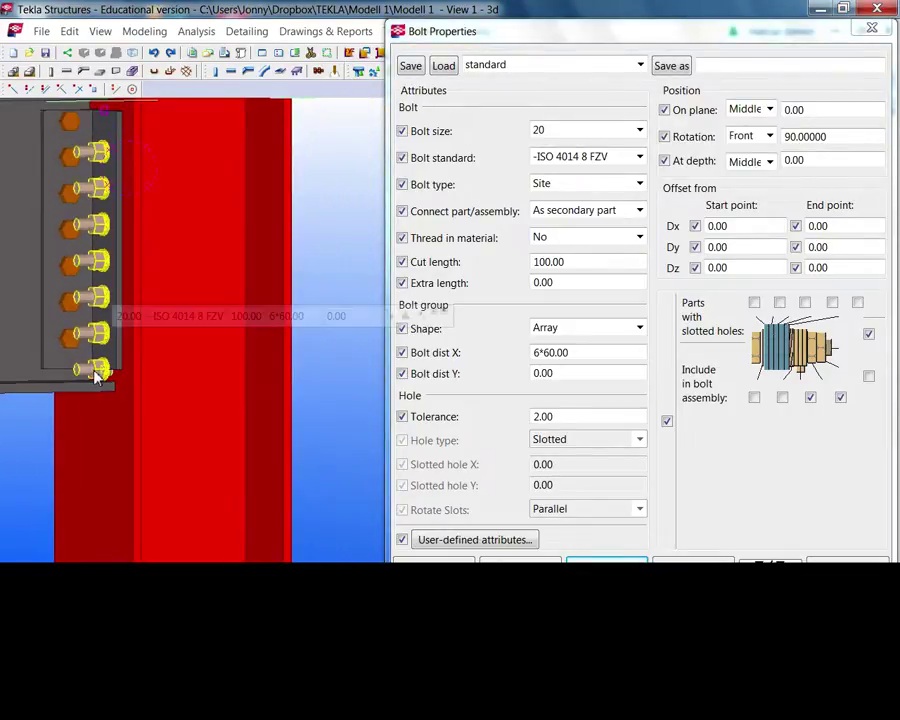
pyautogui.rightClick(320, 390)
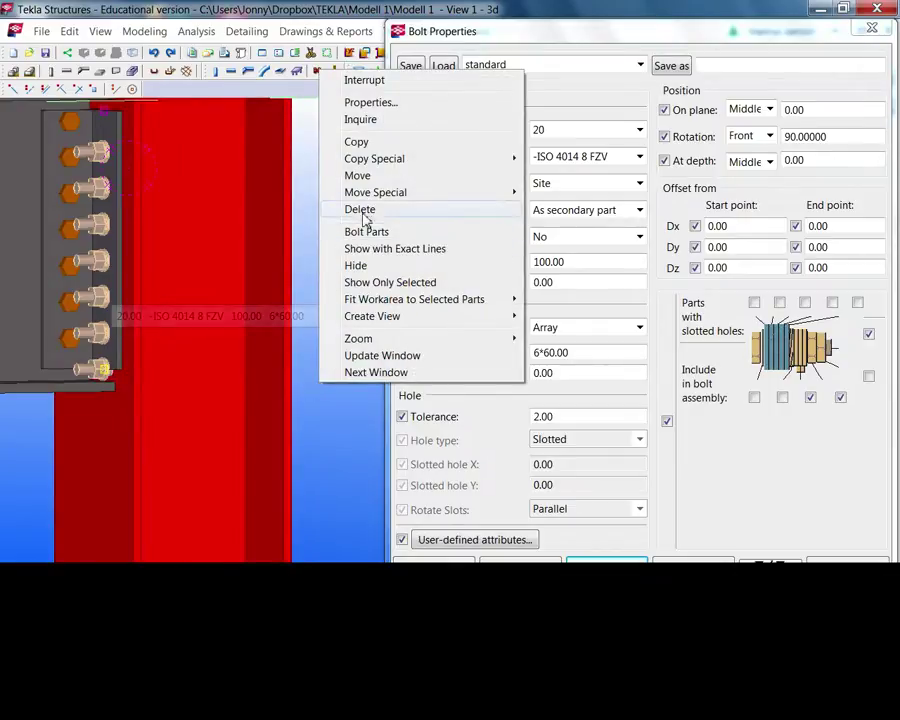
pyautogui.moveTo(387, 200)
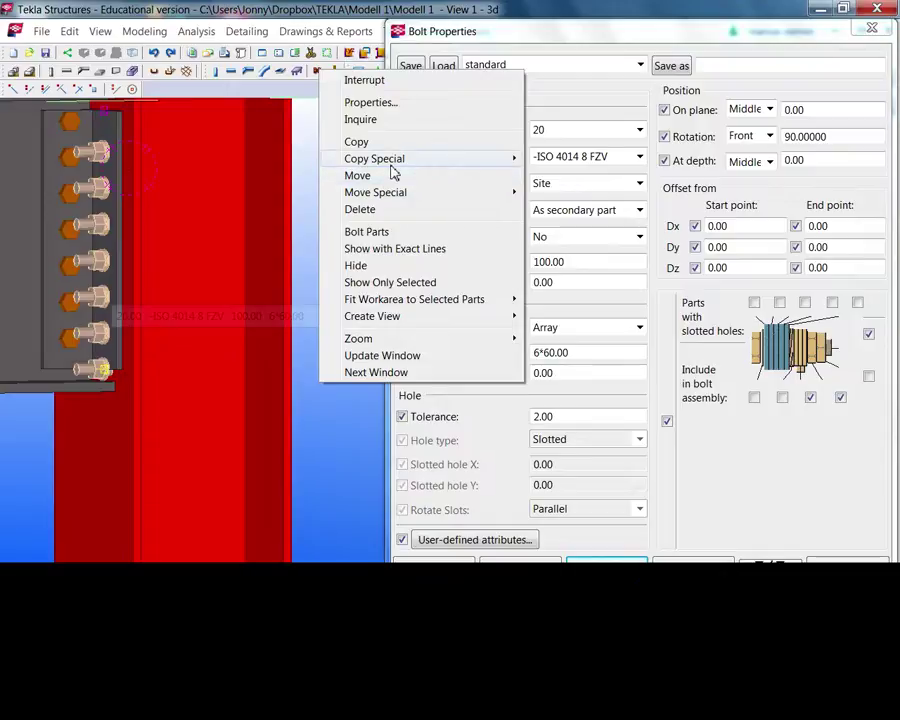
pyautogui.moveTo(400, 160)
pyautogui.click(567, 160)
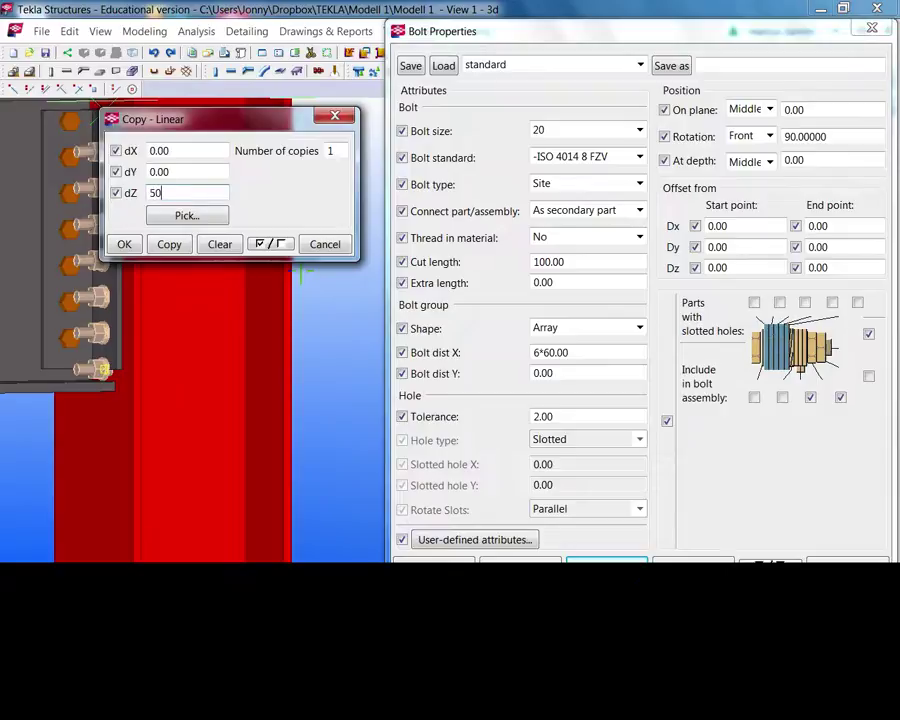
pyautogui.click(169, 246)
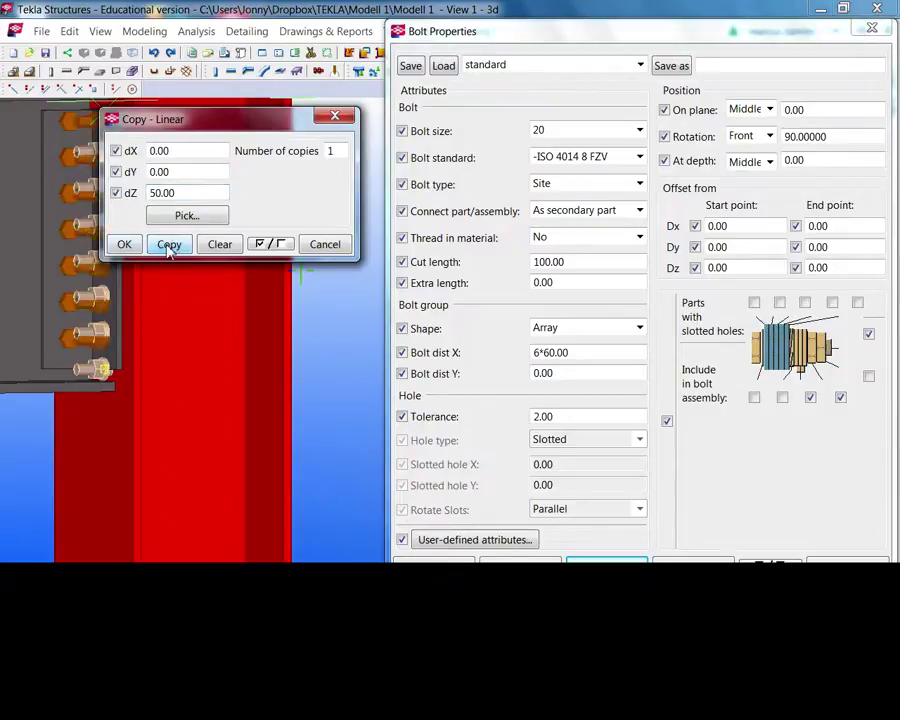
pyautogui.press('Escape')
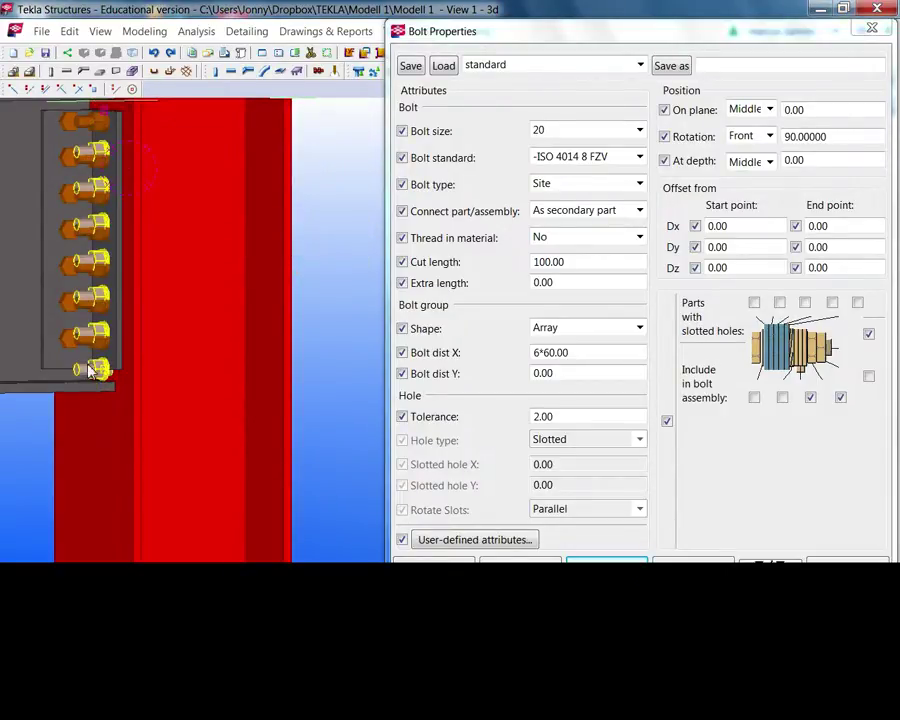
pyautogui.press('Delete')
# Select the copied flange bolt group and switch to the plan view of the corner column.
pyautogui.scroll(-2, 126, 363)
pyautogui.moveTo(134, 363); pyautogui.dragTo(205, 290, button='middle')
pyautogui.click(163, 368)
pyautogui.scroll(-2, 163, 368)
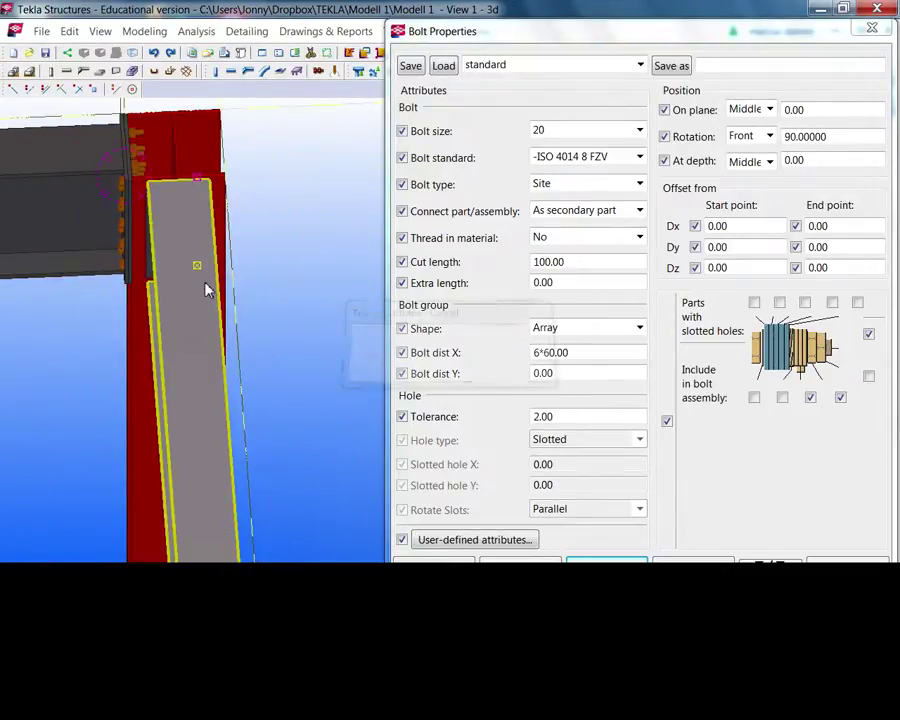
pyautogui.hotkey('ctrl', 'p')
pyautogui.scroll(3, 192, 490)
pyautogui.scroll(6, 192, 490)
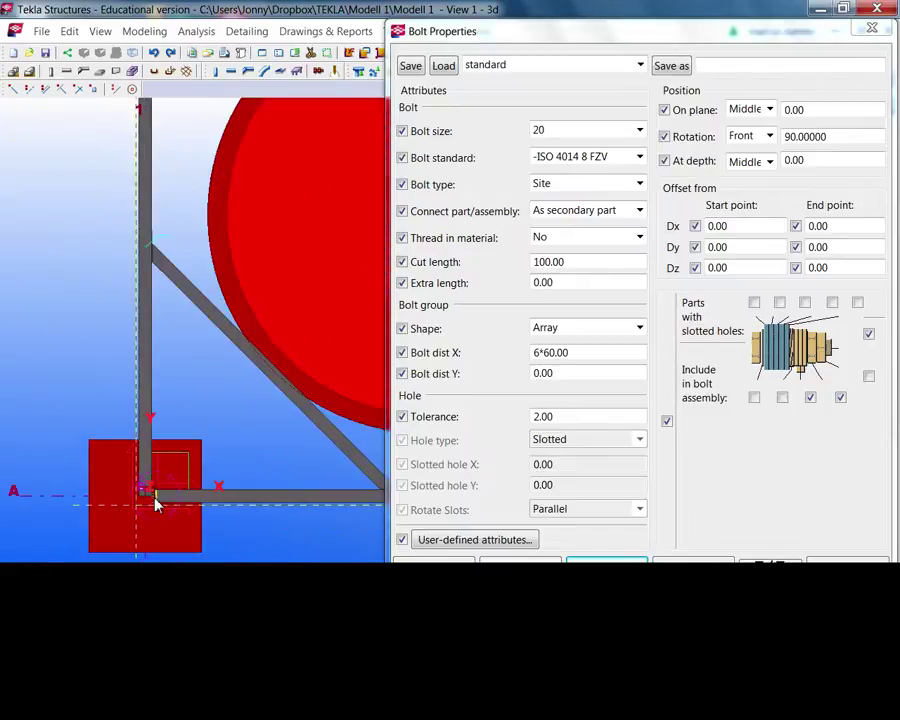
pyautogui.scroll(-8, 141, 418)
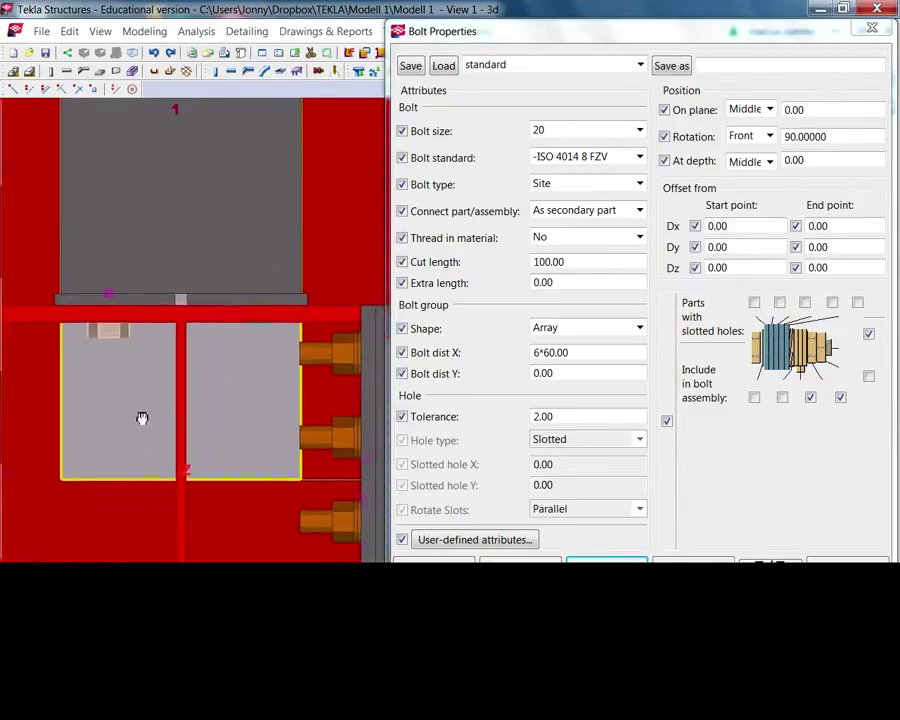
pyautogui.scroll(-2, 260, 412)
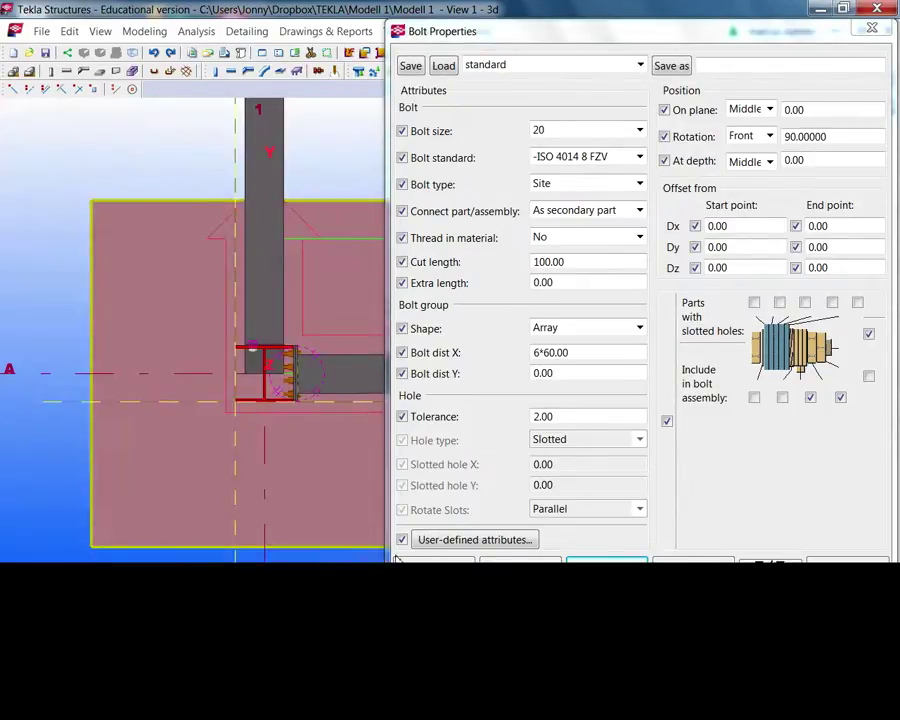
# Mirror-copy the flange bolt group about the column web's centreline, with X0 0, Y0 -145 and angle 90.
pyautogui.rightClick(314, 286)
pyautogui.moveTo(375, 376)
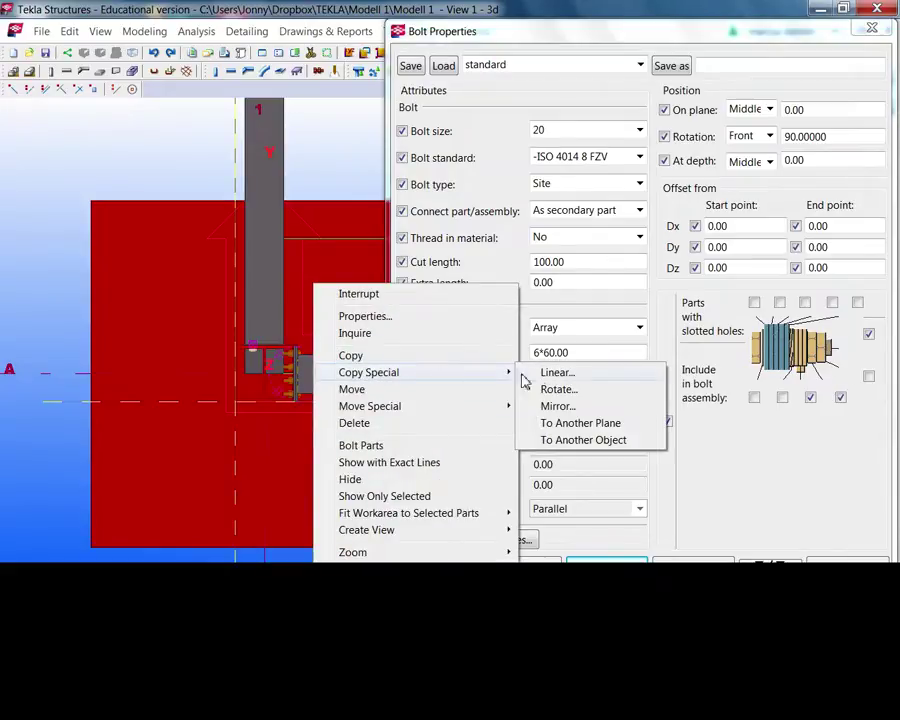
pyautogui.click(556, 406)
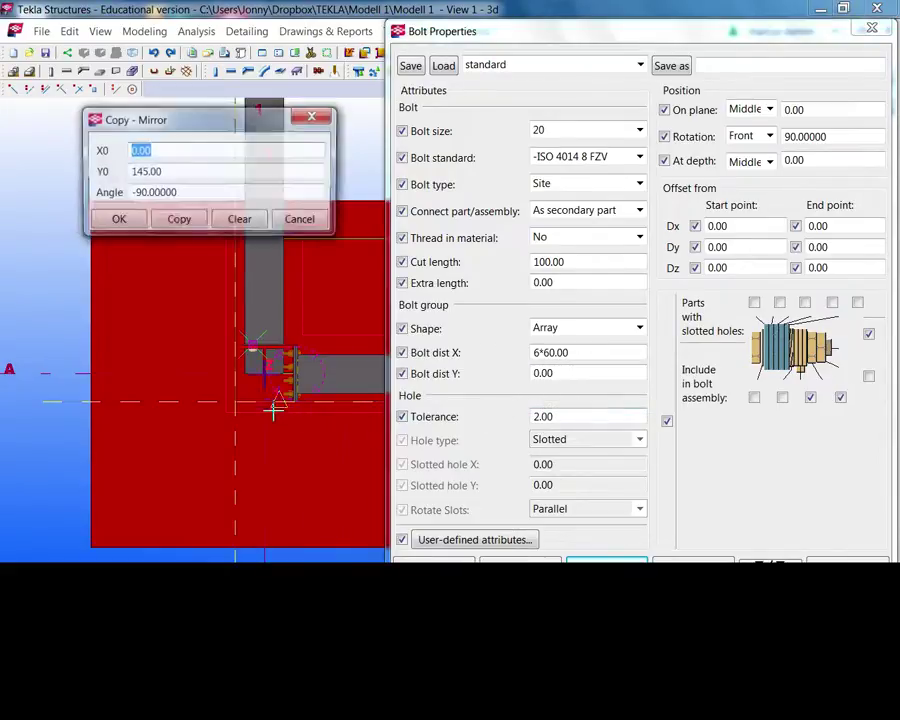
pyautogui.scroll(4, 268, 443)
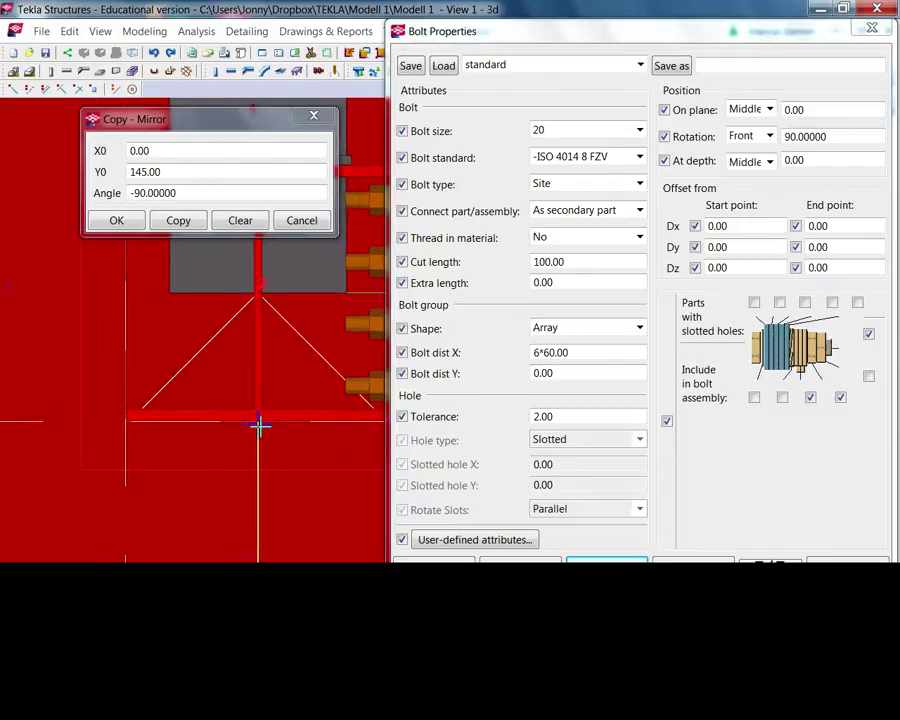
pyautogui.moveTo(259, 396); pyautogui.dragTo(256, 524, button='middle')
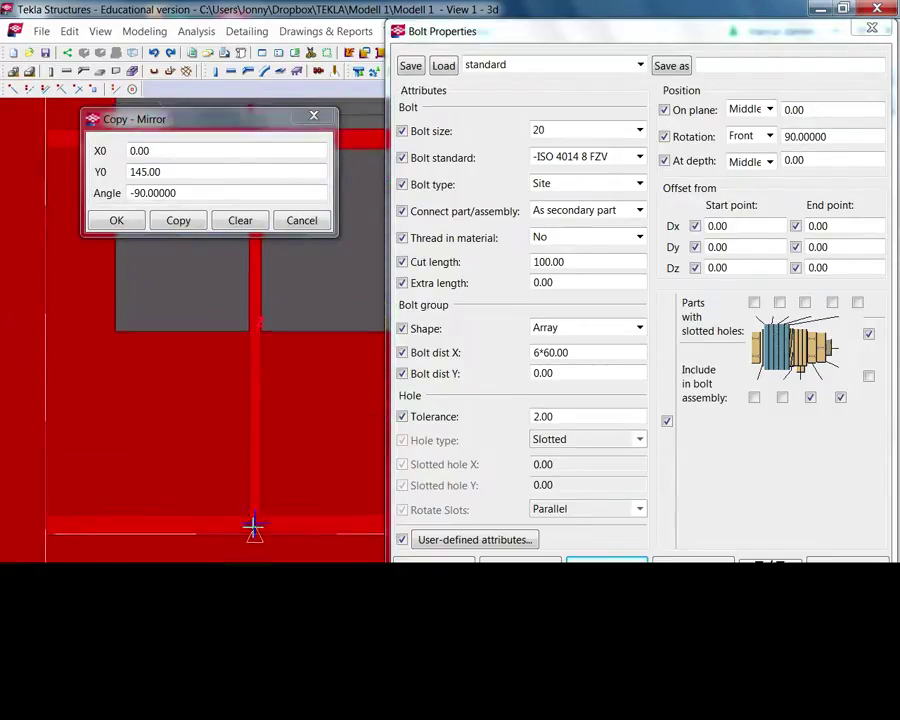
pyautogui.scroll(-1, 256, 525)
pyautogui.moveTo(259, 370); pyautogui.dragTo(261, 455, button='middle')
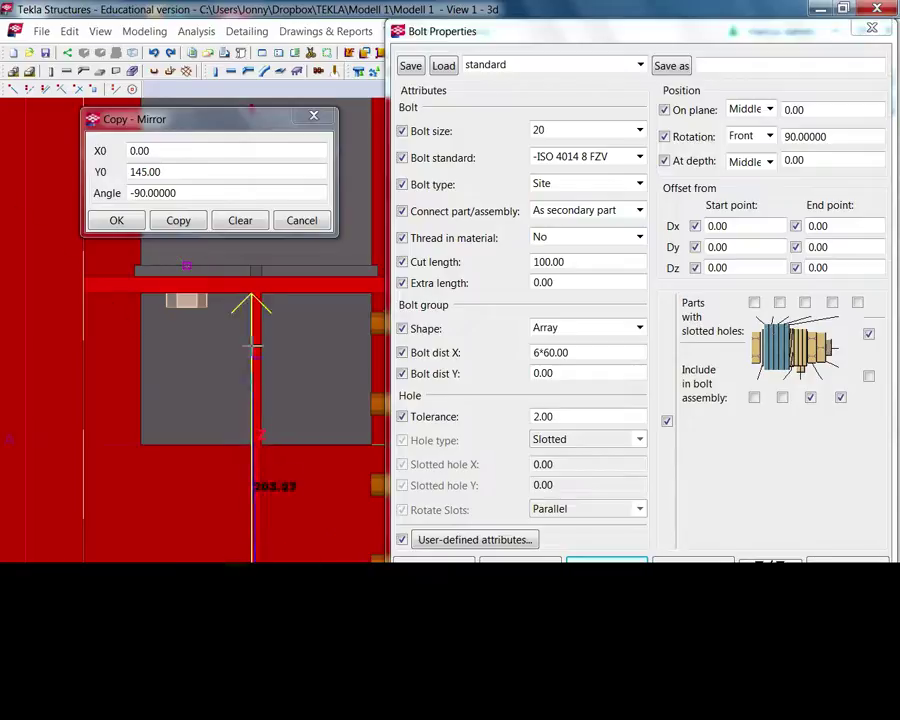
pyautogui.scroll(2, 259, 283)
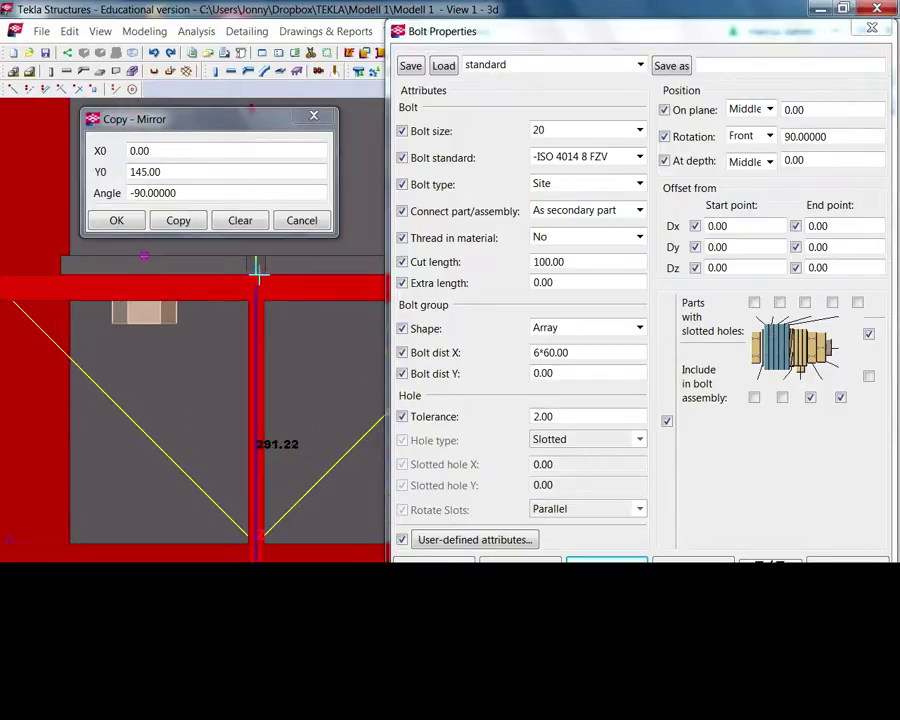
pyautogui.scroll(2, 257, 268)
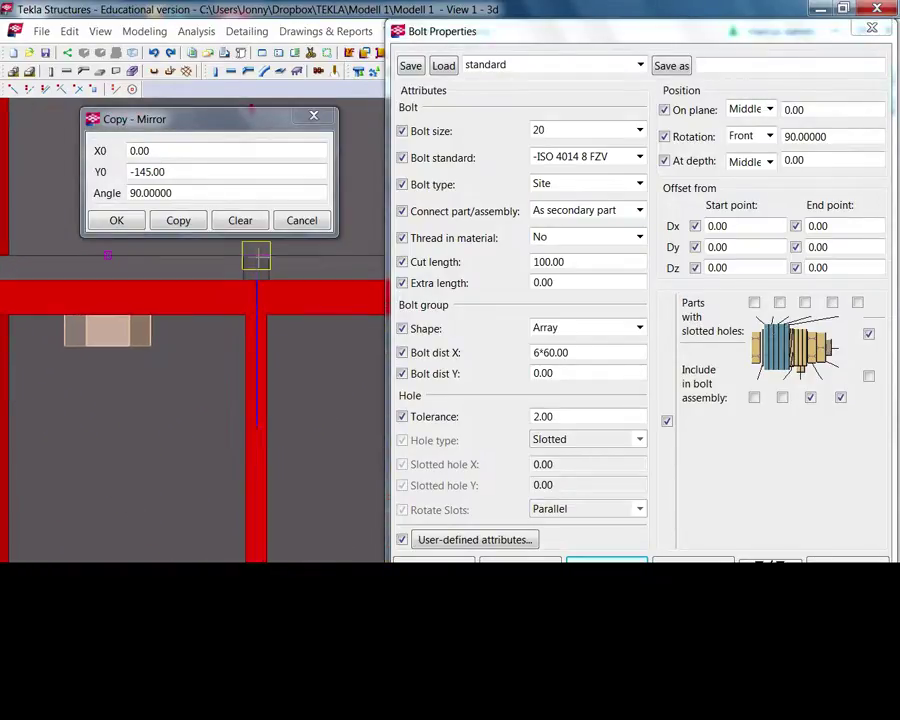
pyautogui.scroll(-1, 257, 259)
pyautogui.click(190, 228)
# Set the mirrored flange bolt group's rotation to Top 180 and modify the group.
pyautogui.scroll(-3, 143, 390)
pyautogui.moveTo(262, 388); pyautogui.dragTo(54, 370, button='middle')
pyautogui.scroll(2, 232, 450)
pyautogui.keyDown('ctrl'); pyautogui.moveTo(232, 447); pyautogui.dragTo(170, 397, button='middle'); pyautogui.keyUp('ctrl')
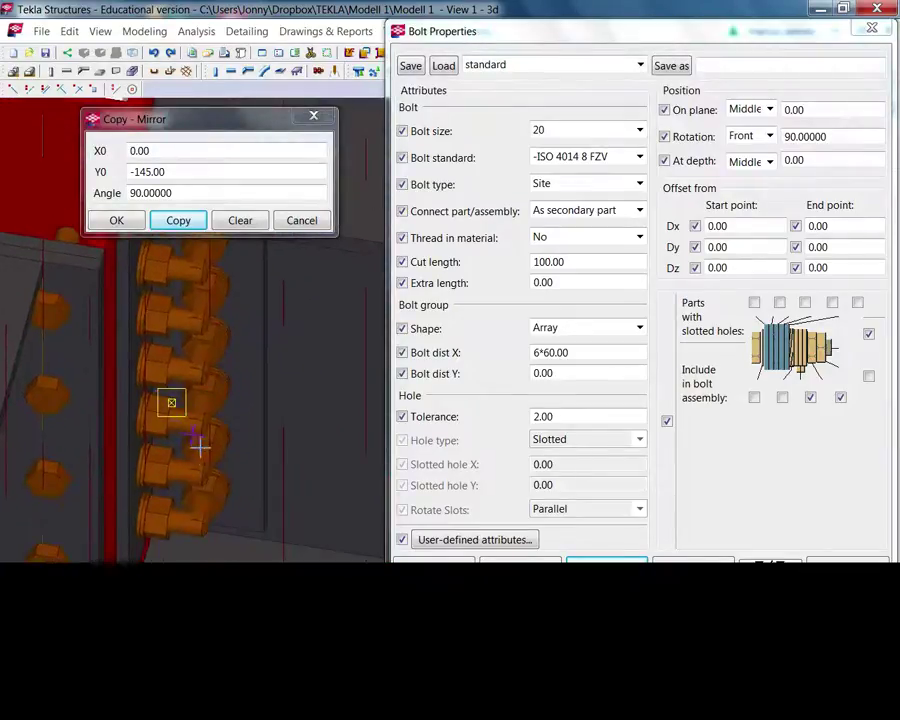
pyautogui.moveTo(199, 447)
pyautogui.keyDown('ctrl'); pyautogui.mouseDown(button='middle')
pyautogui.moveTo(173, 448)
pyautogui.moveTo(190, 471)
pyautogui.moveTo(195, 456)
pyautogui.mouseUp(button='middle'); pyautogui.keyUp('ctrl')
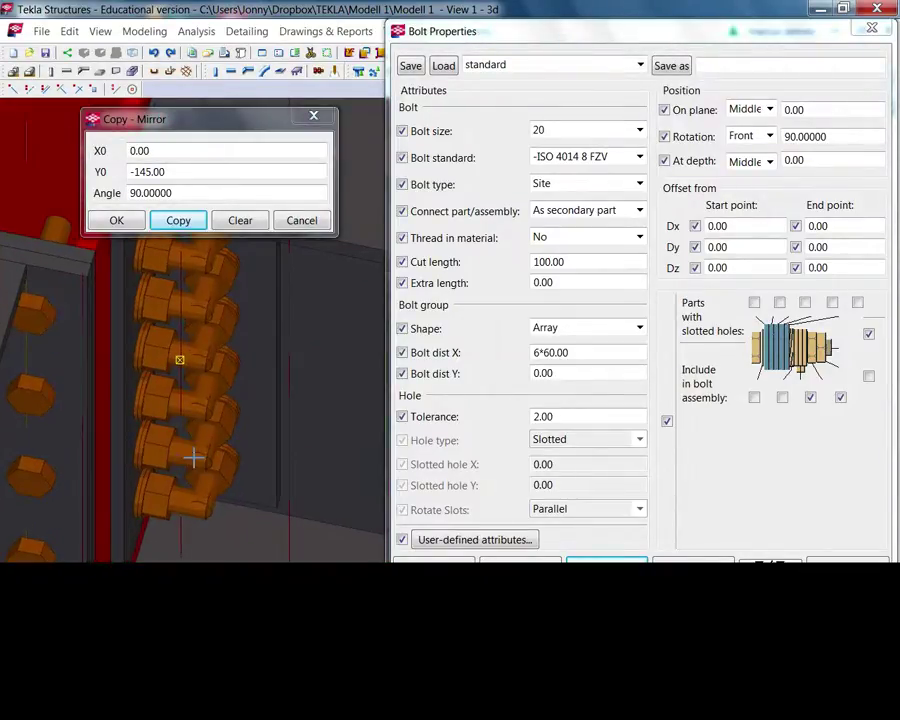
pyautogui.scroll(2, 203, 430)
pyautogui.keyDown('ctrl'); pyautogui.moveTo(210, 338); pyautogui.dragTo(183, 367, button='middle'); pyautogui.keyUp('ctrl')
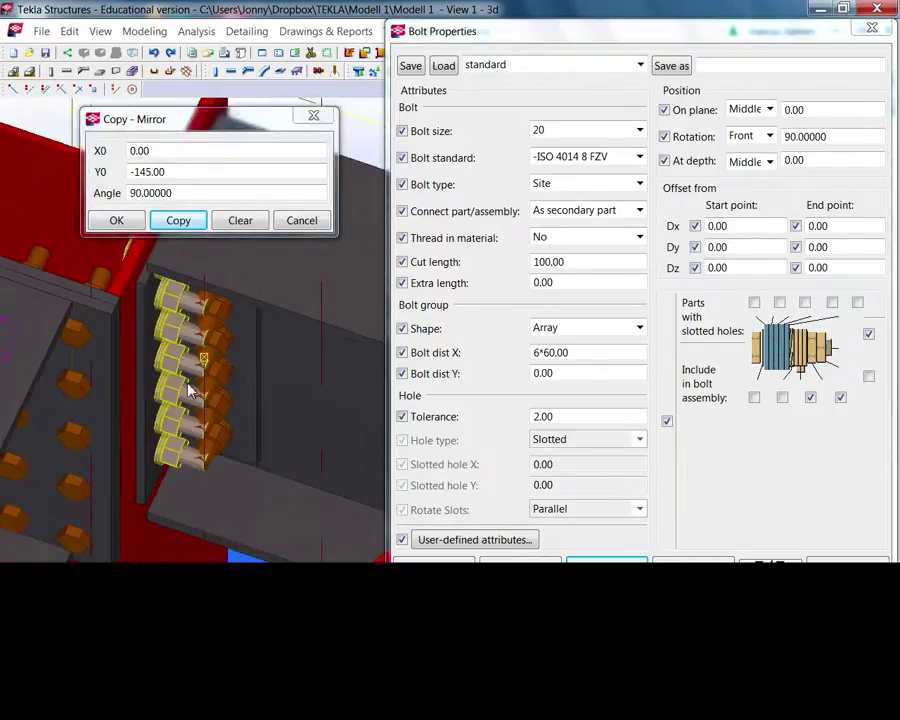
pyautogui.doubleClick(178, 362)
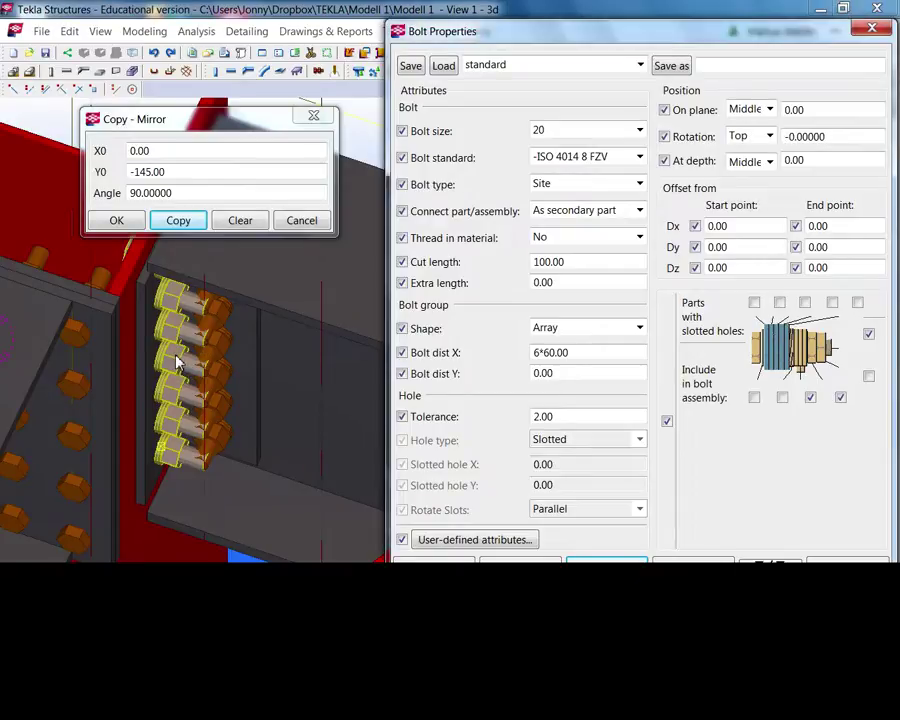
pyautogui.click(290, 350)
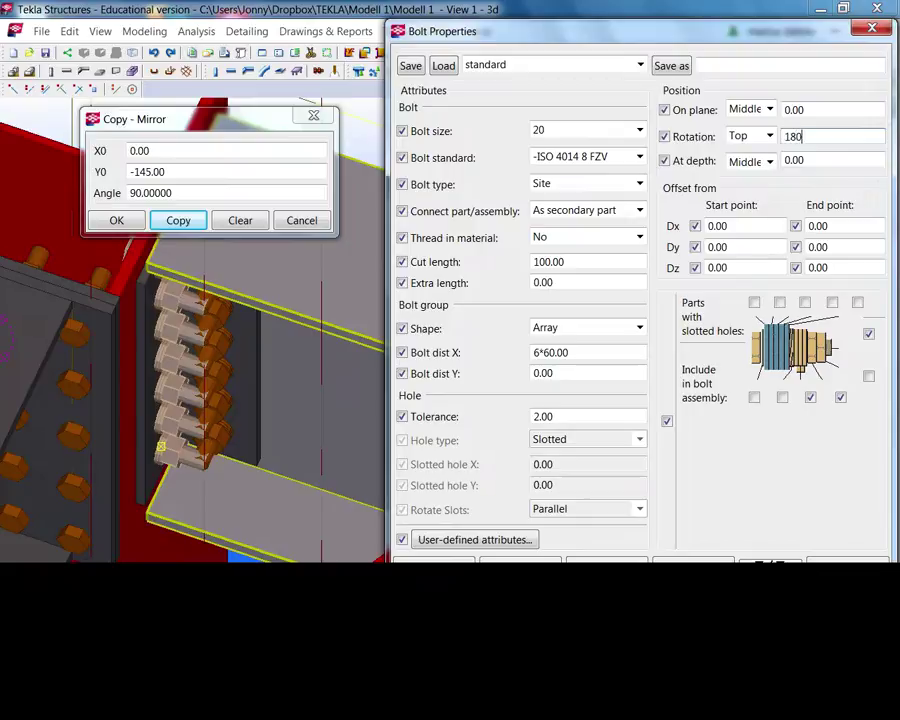
pyautogui.click(602, 561)
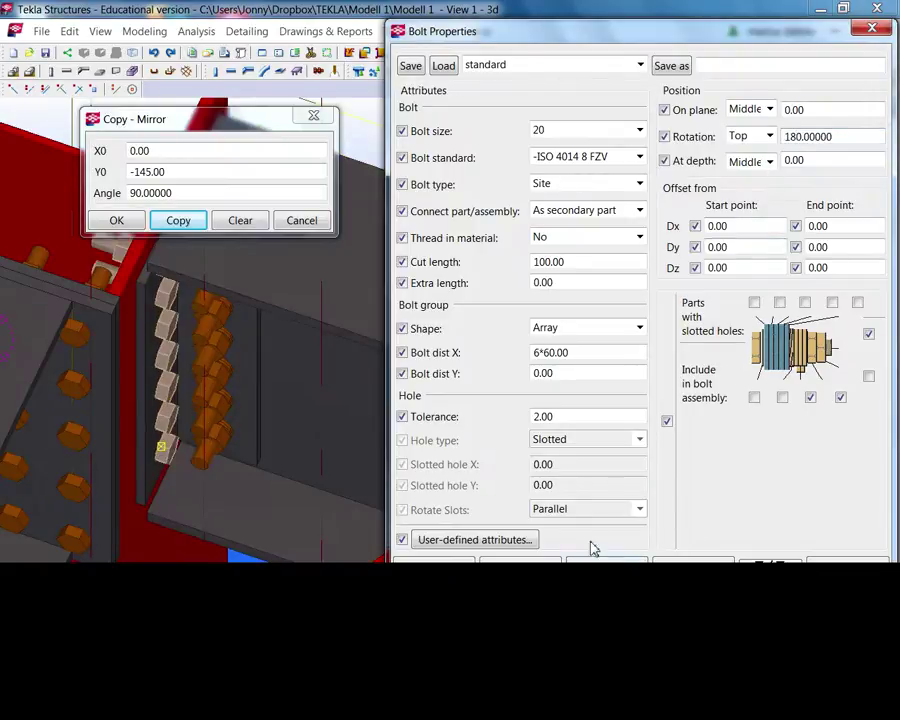
pyautogui.keyDown('ctrl'); pyautogui.moveTo(141, 404); pyautogui.dragTo(120, 410, button='middle'); pyautogui.keyUp('ctrl')
pyautogui.scroll(-2, 215, 464)
pyautogui.keyDown('ctrl'); pyautogui.moveTo(215, 464); pyautogui.dragTo(166, 432, button='middle'); pyautogui.keyUp('ctrl')
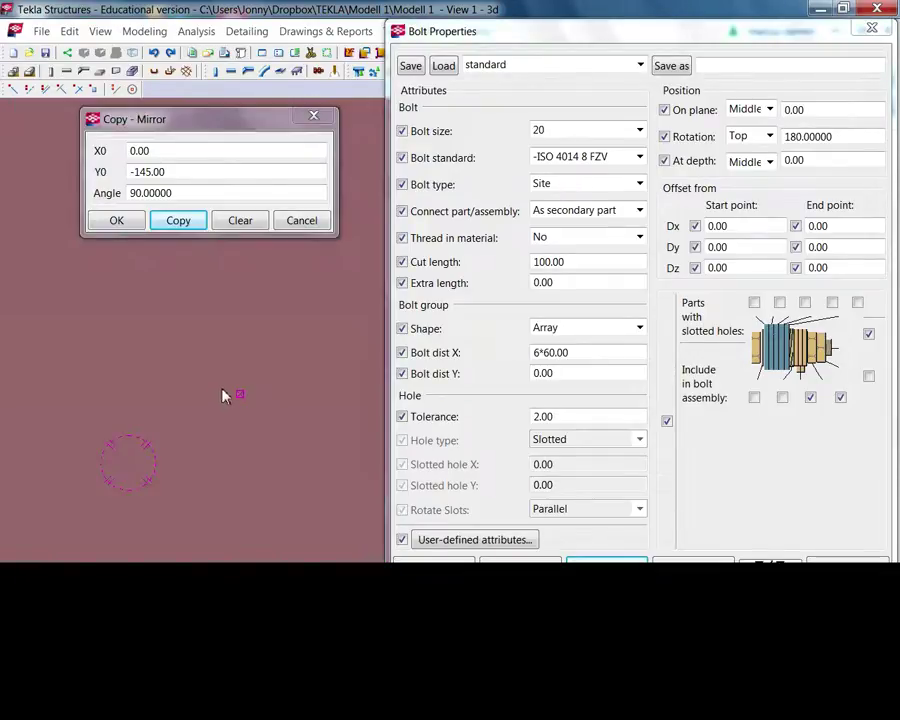
pyautogui.scroll(-11, 238, 407)
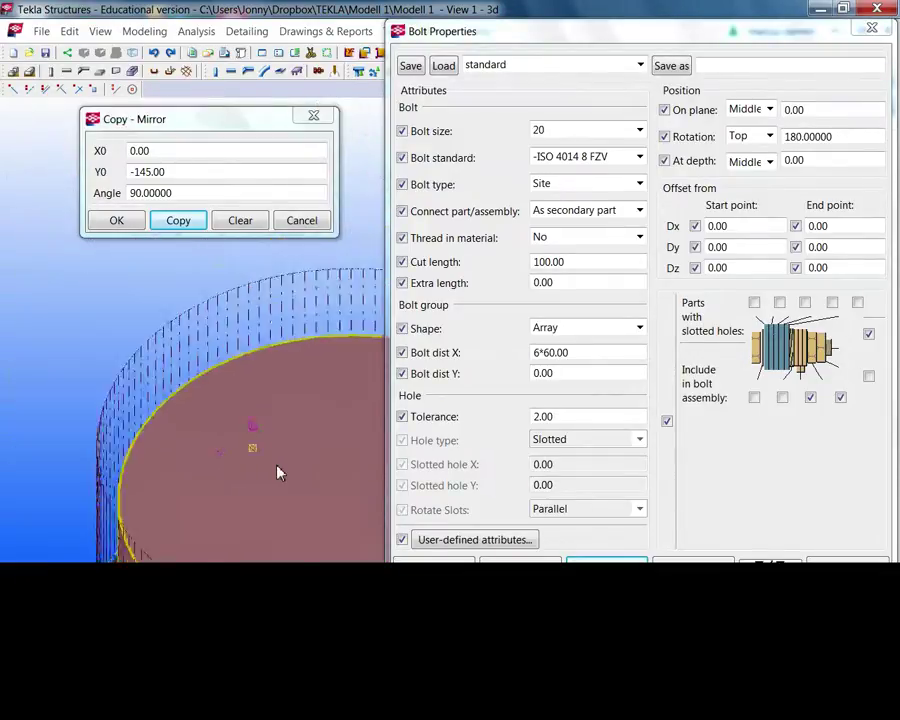
pyautogui.keyDown('ctrl'); pyautogui.moveTo(268, 522); pyautogui.dragTo(240, 531, button='middle'); pyautogui.keyUp('ctrl')
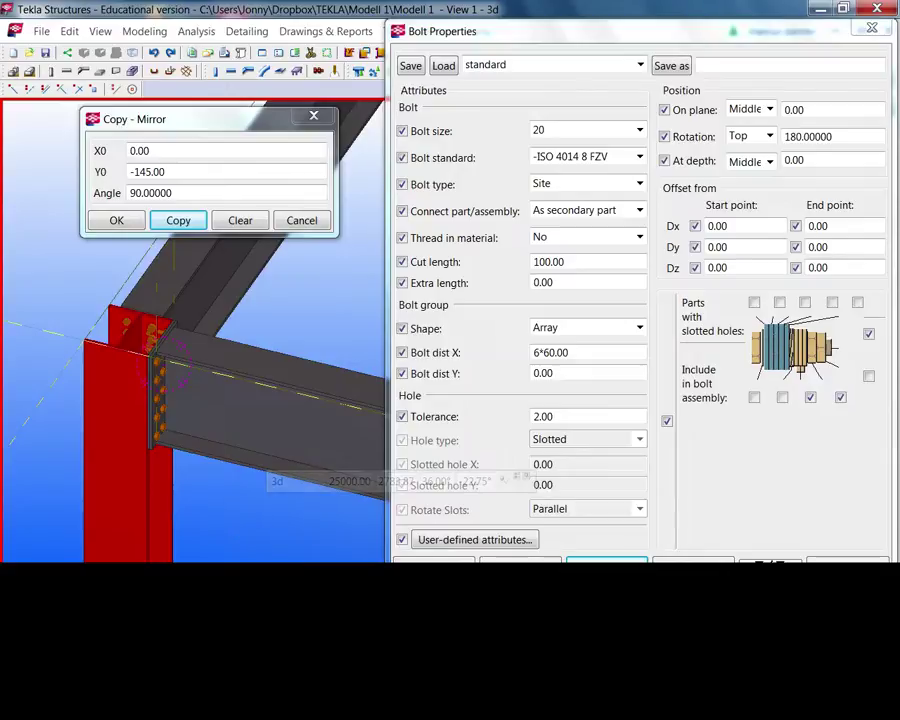